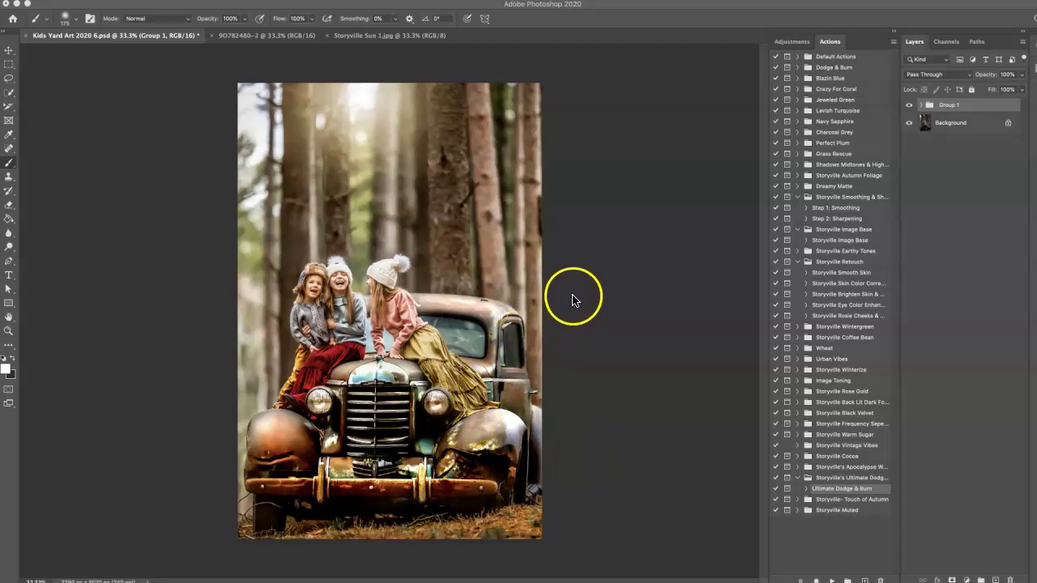
Step: Compare the finished edit with the original photo by hiding and showing Group 1
click(911, 106)
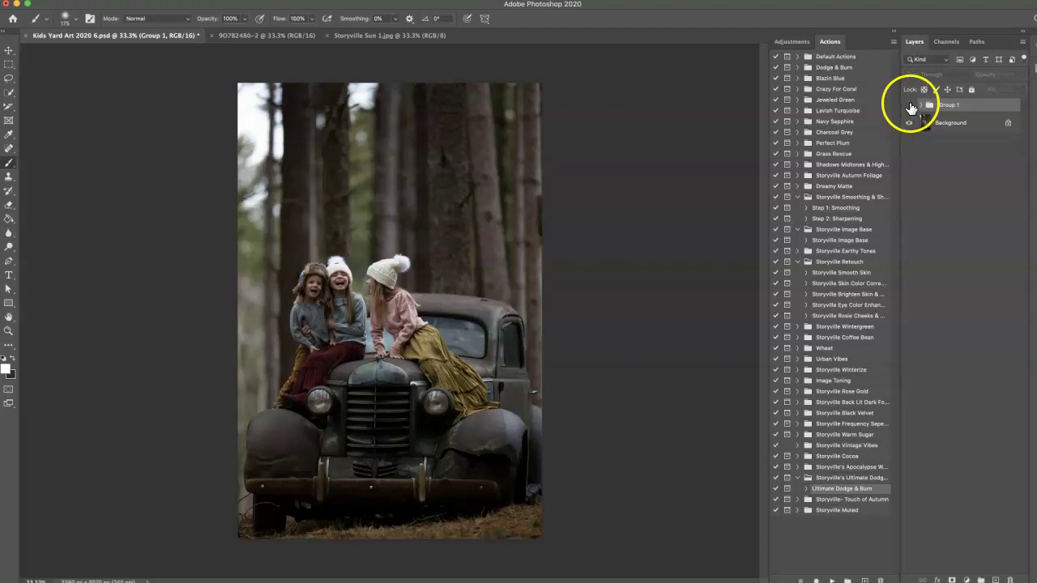
click(910, 106)
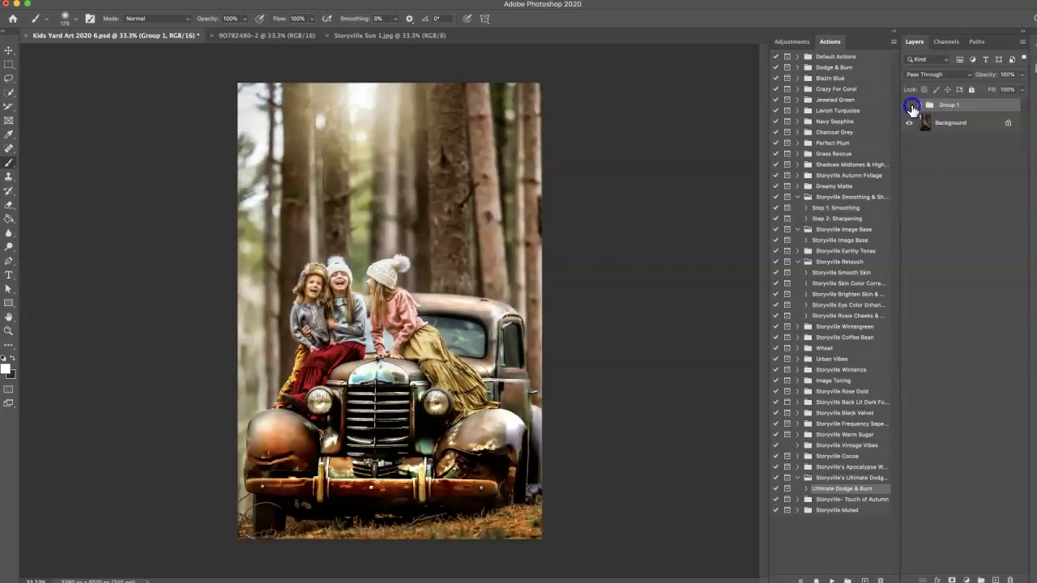
click(911, 106)
click(909, 106)
Step: Switch to the unedited 9O7B2480-2 photo and duplicate its Background layer
click(246, 38)
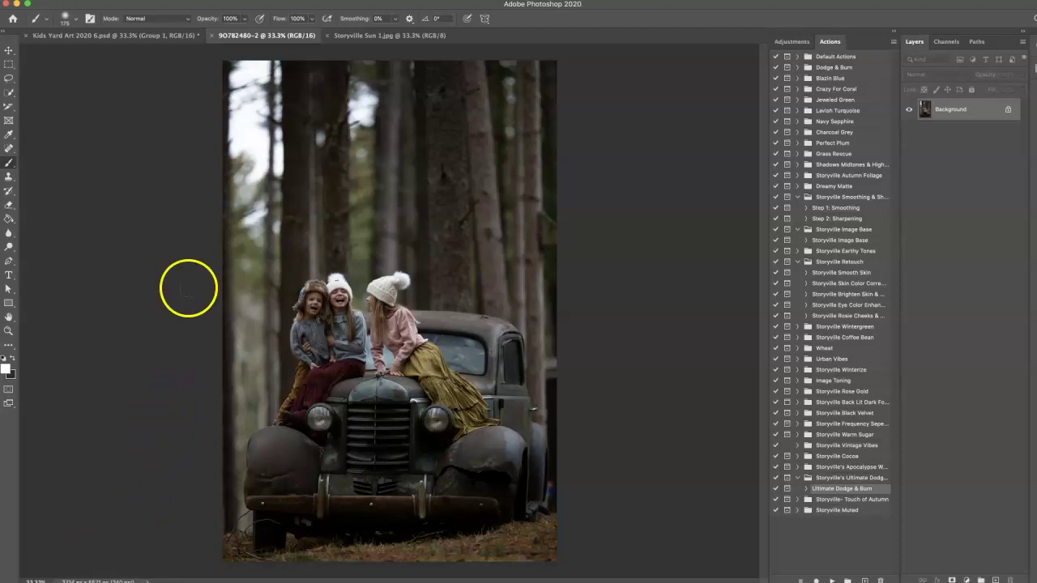
click(188, 289)
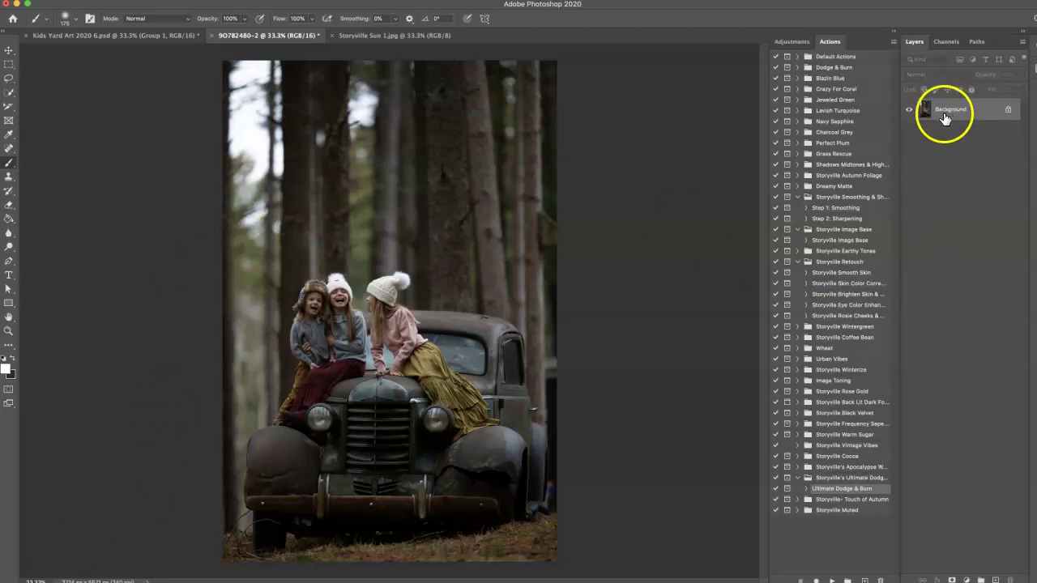
key(ctrl+j)
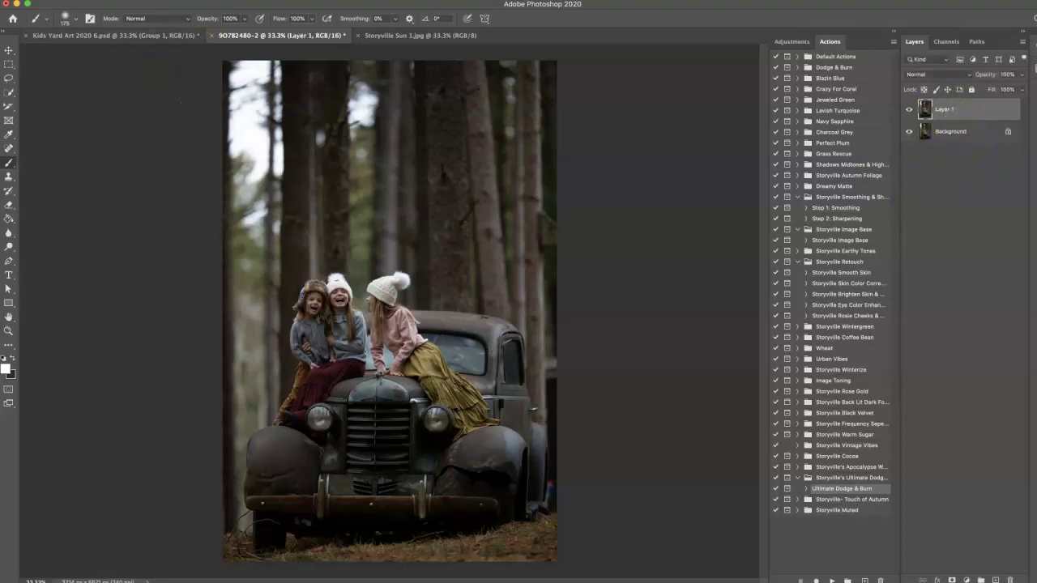
Step: Open the duplicated layer in the Camera Raw Filter and warm the white balance temperature to +8
click(194, 2)
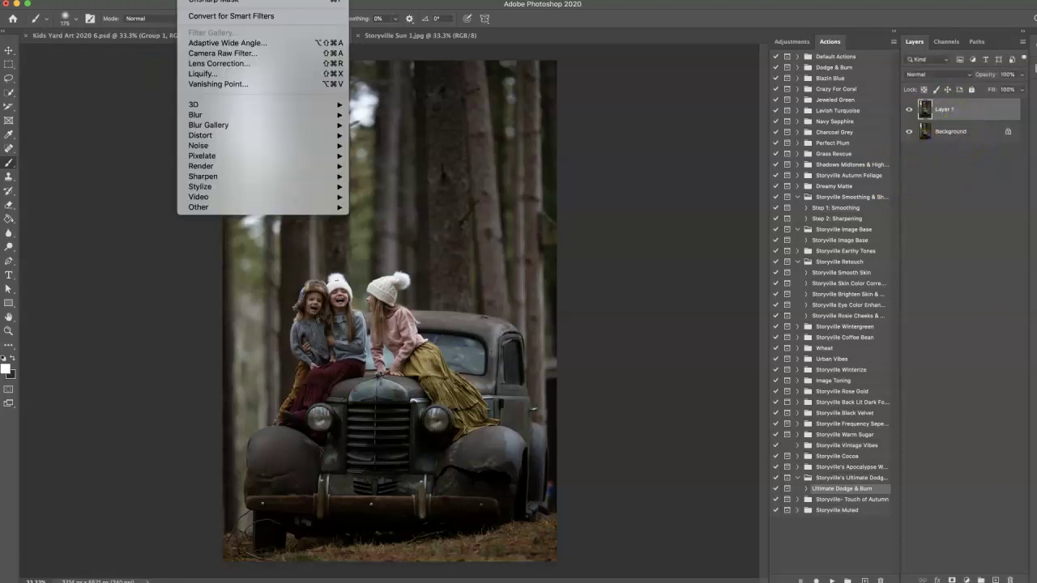
click(224, 53)
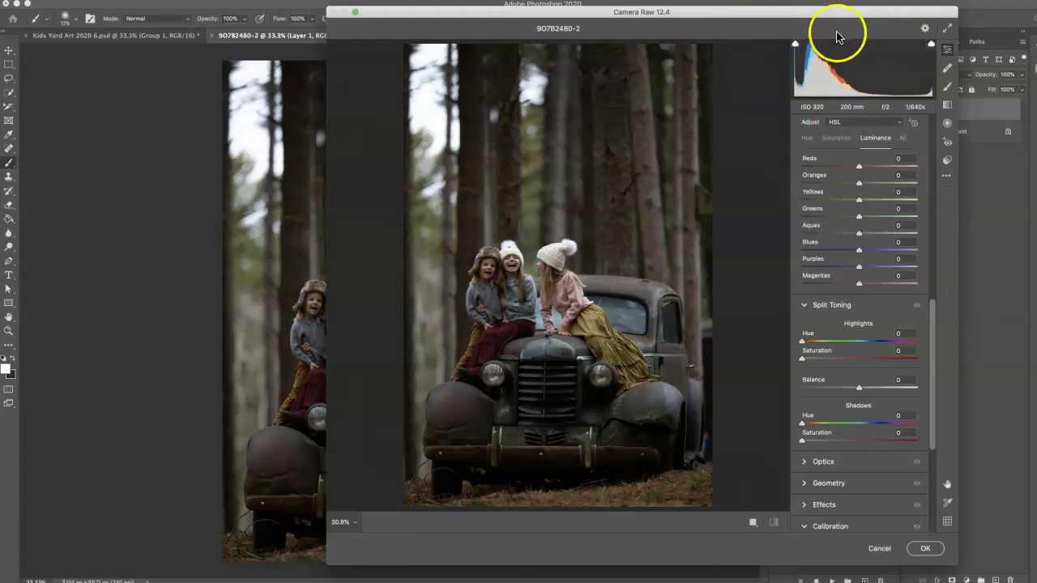
drag(935, 310, 923, 146)
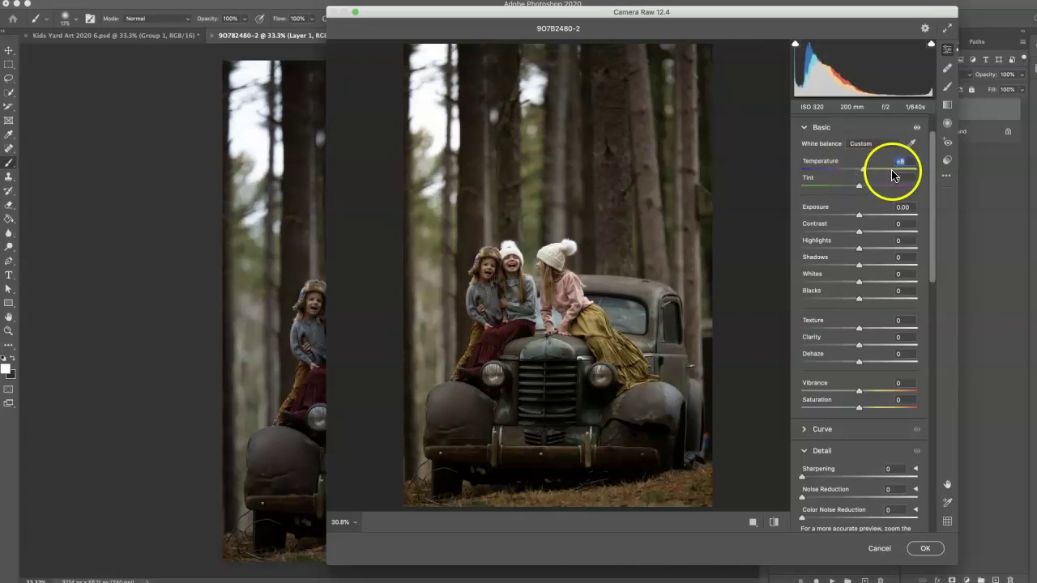
scroll(915, 151, up, 2)
drag(887, 13, 889, 11)
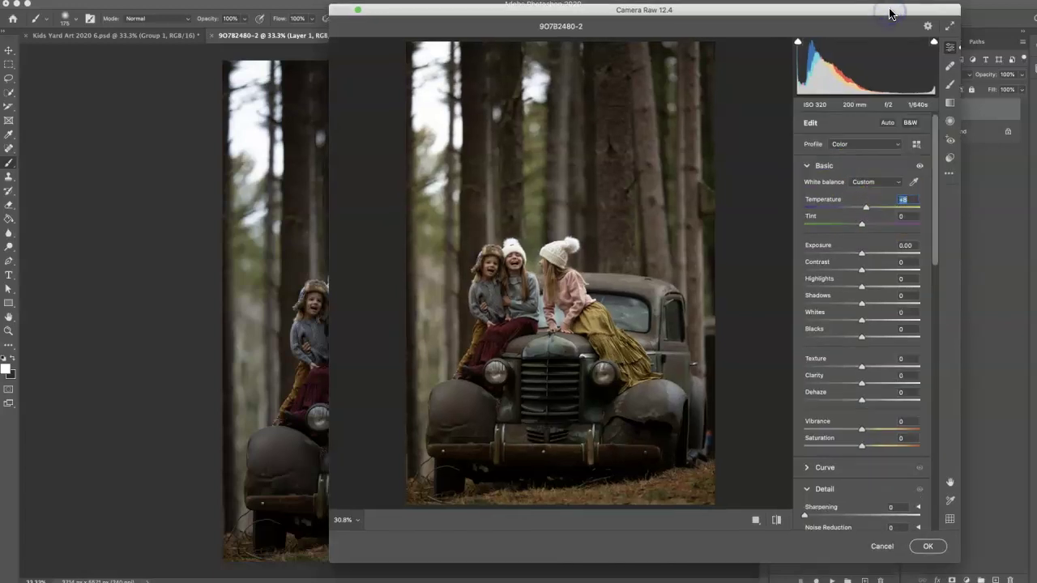
Step: Apply the Storyville Simplicity 4 preset to Layer 1 in Camera Raw and compare the result with the original
click(950, 160)
click(822, 442)
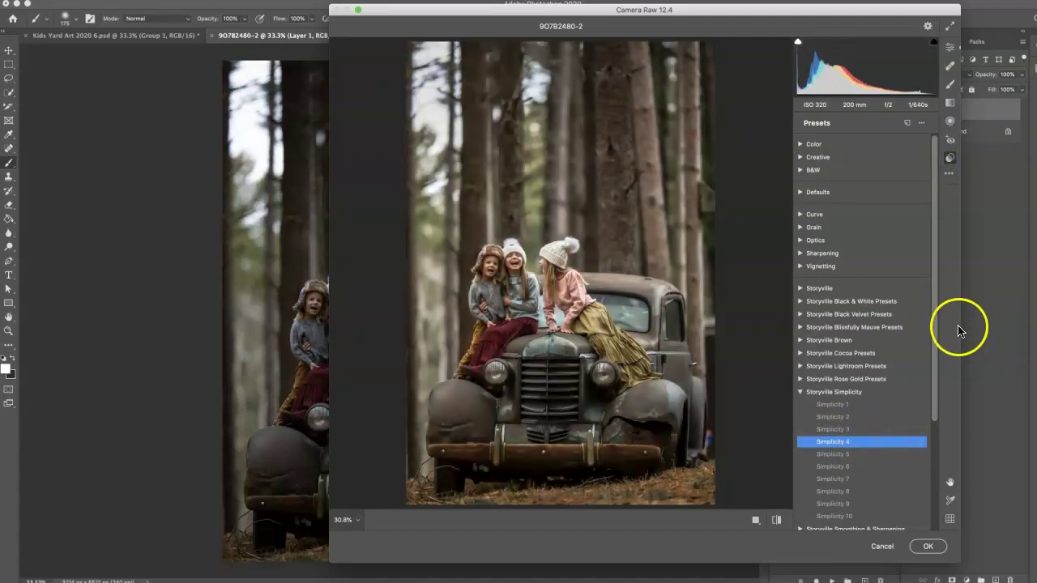
click(950, 47)
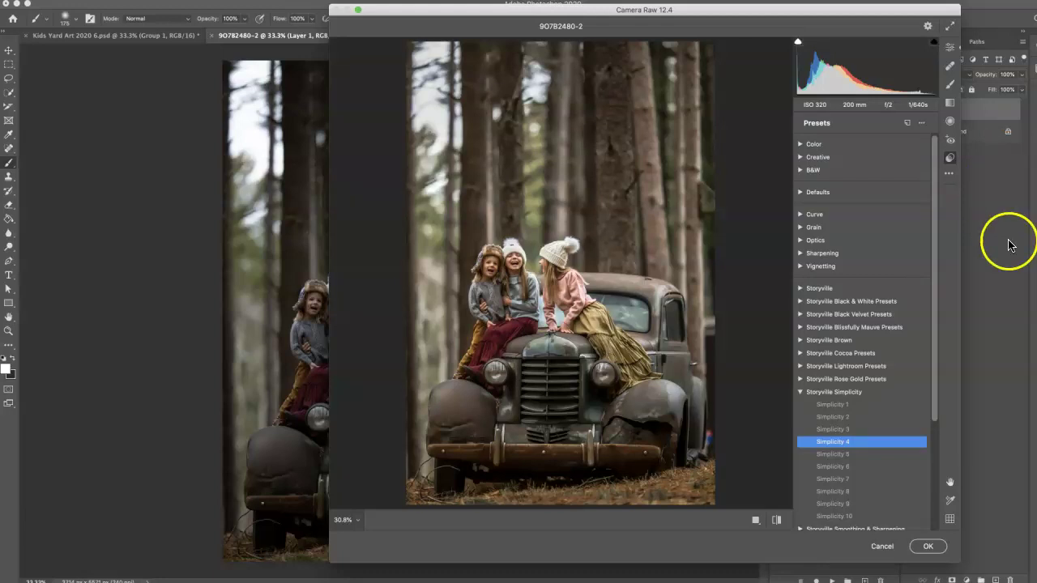
click(928, 547)
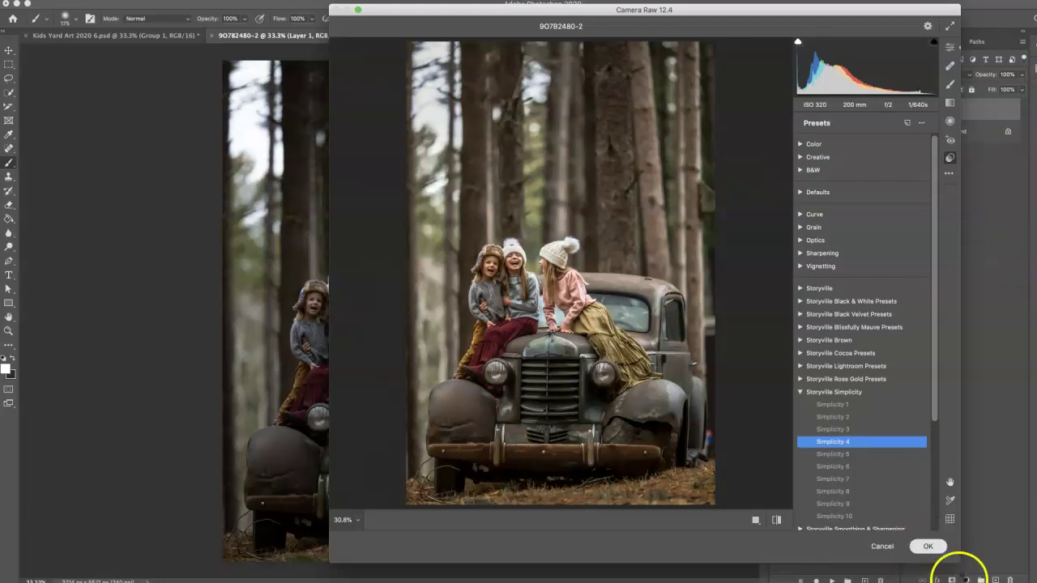
click(929, 547)
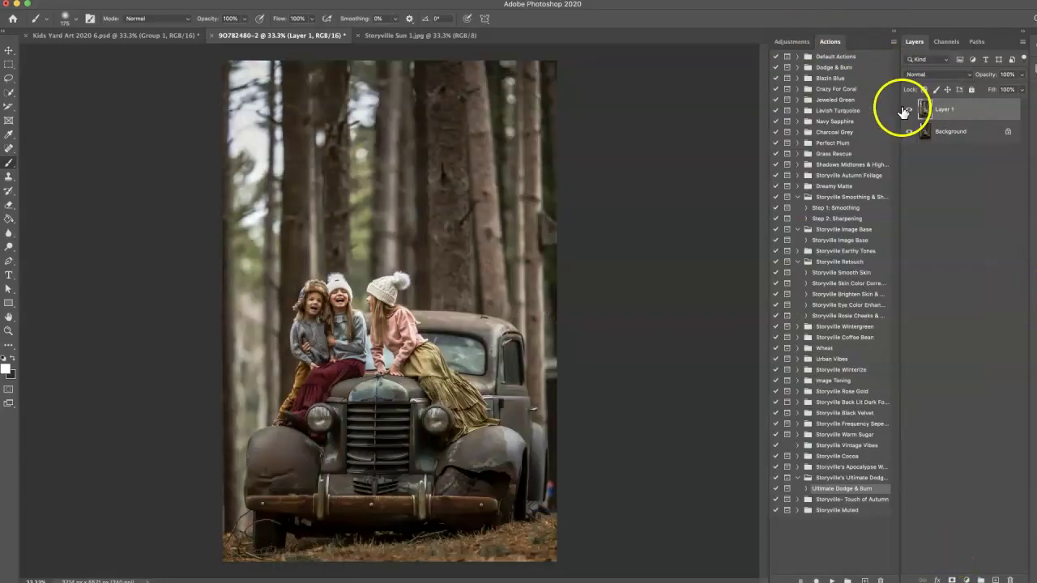
click(908, 109)
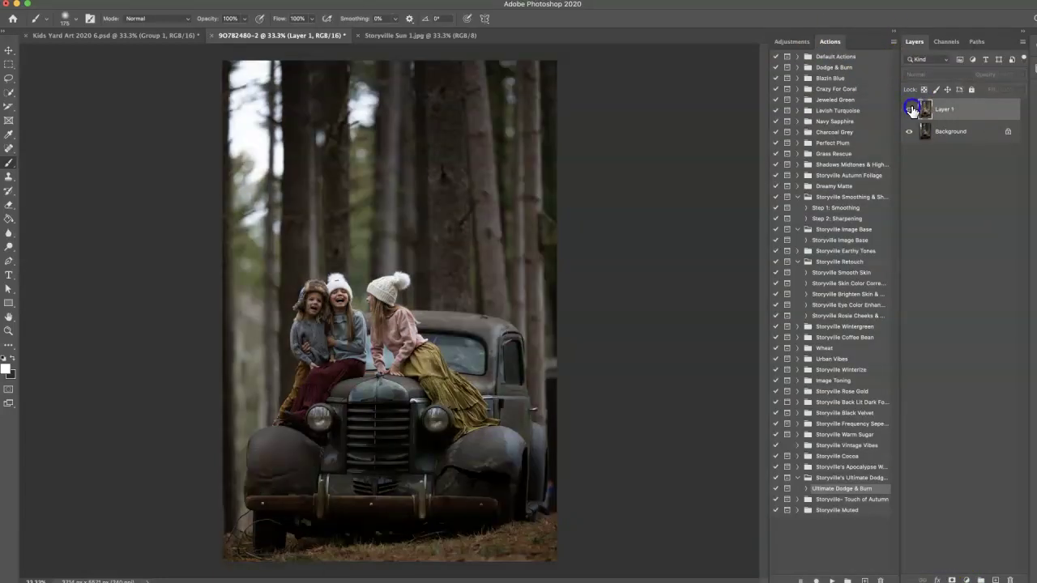
click(909, 110)
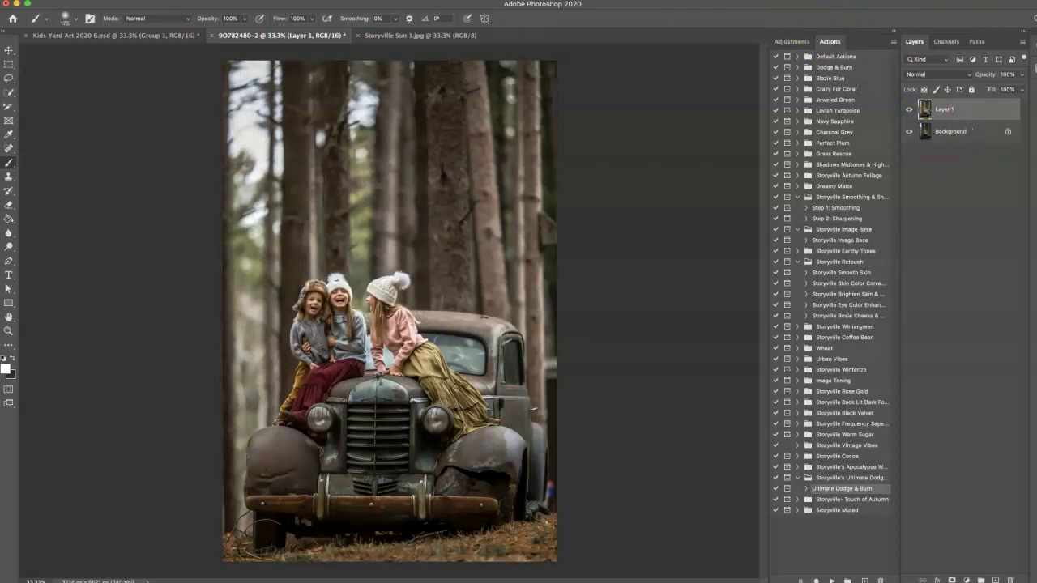
Step: Use the Camera Raw Filter on Layer 1 to set Oranges luminance to about +21 and saturation to -6, then compare before and after
click(194, 1)
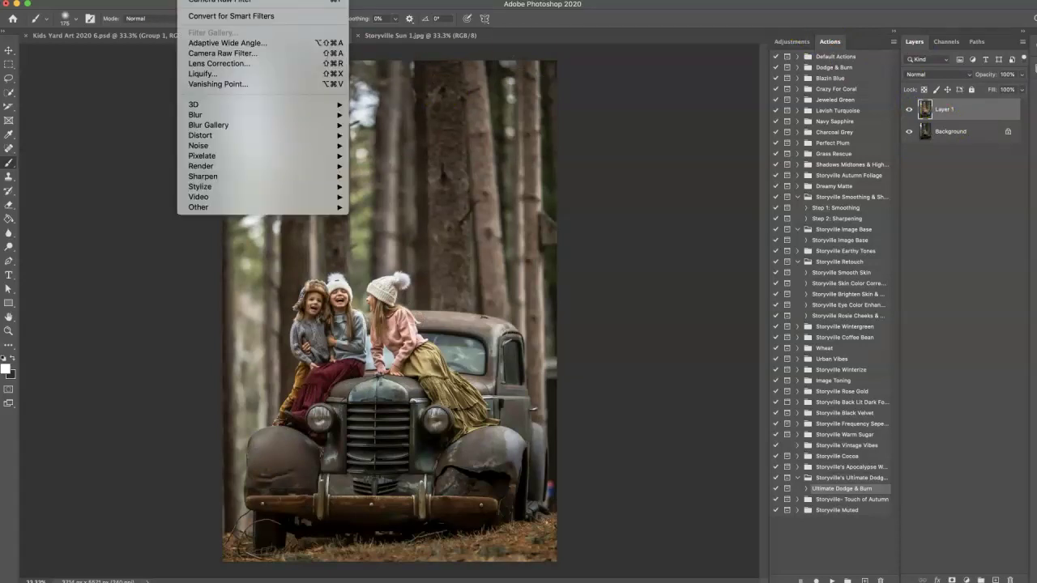
click(223, 53)
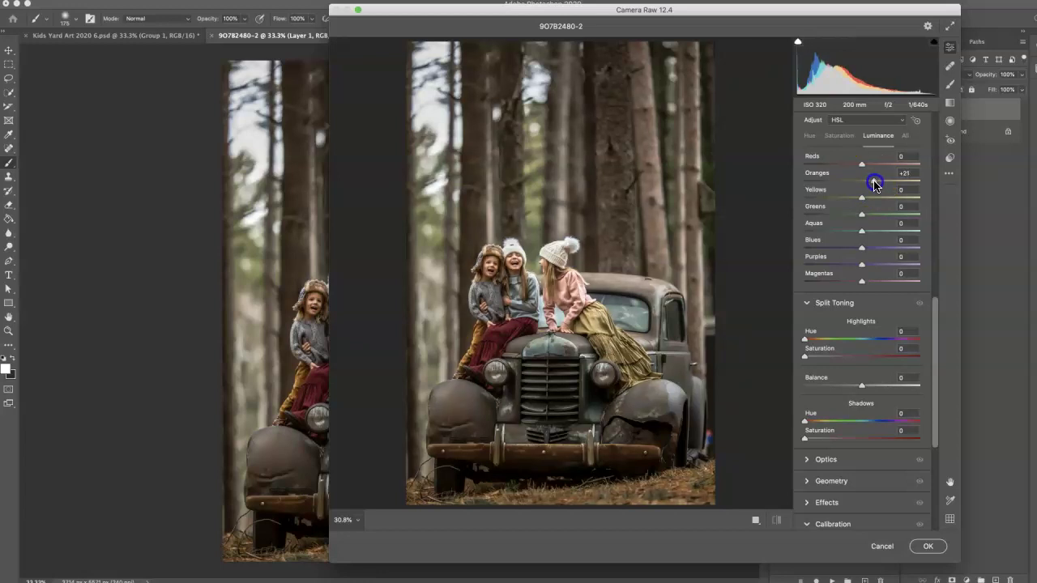
click(843, 140)
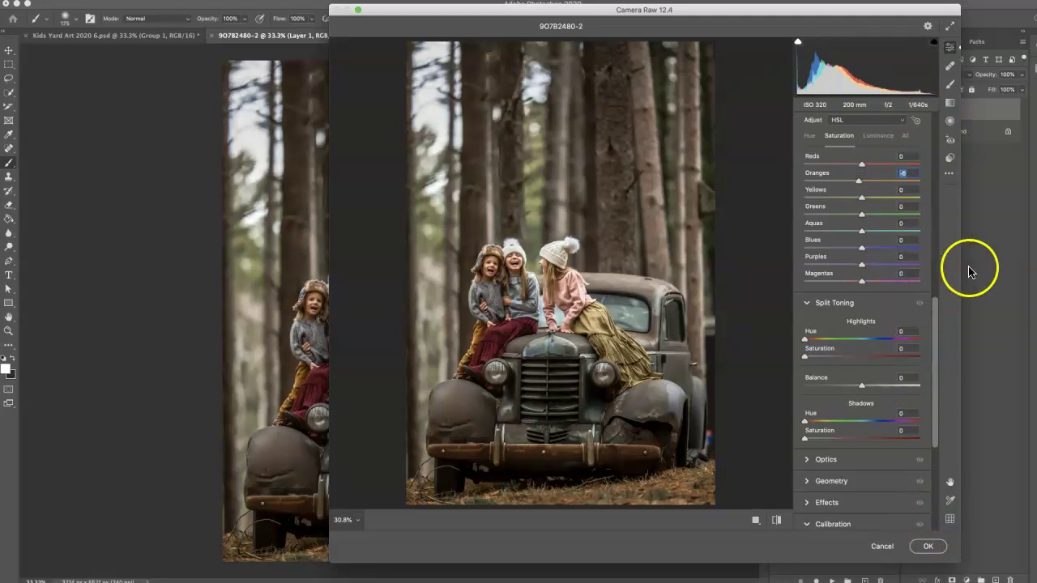
click(924, 544)
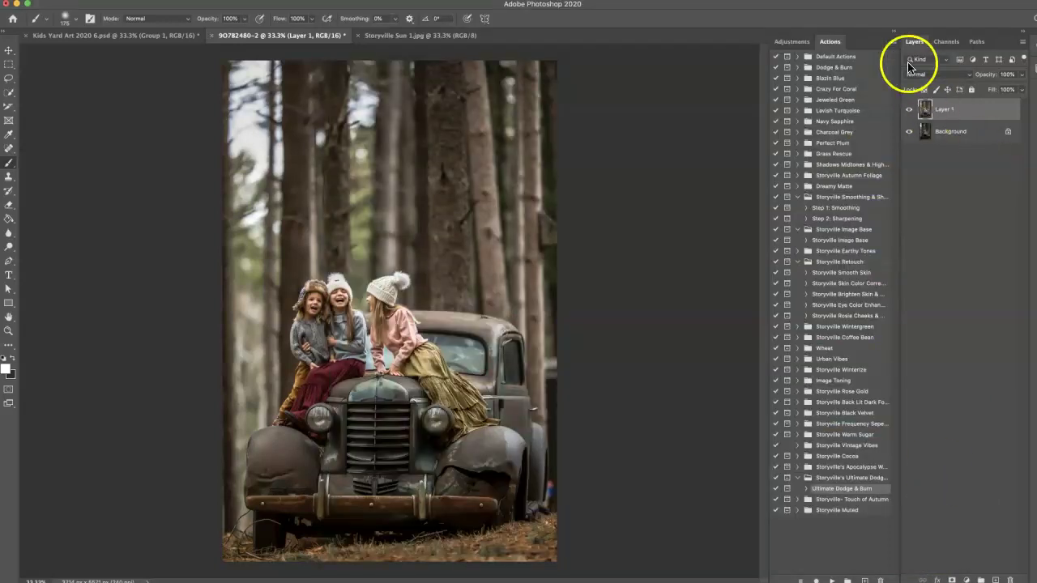
click(909, 110)
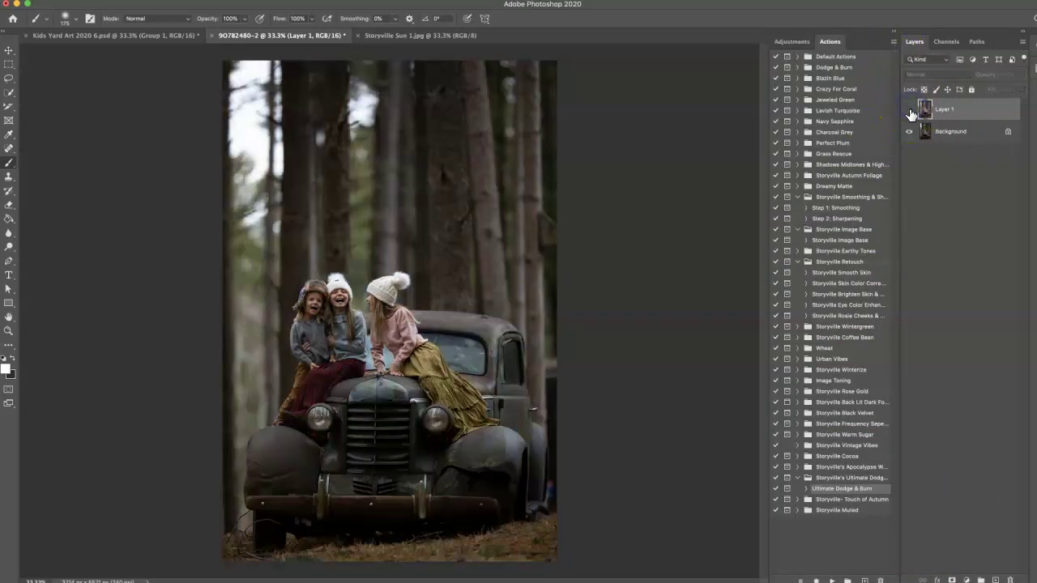
click(909, 111)
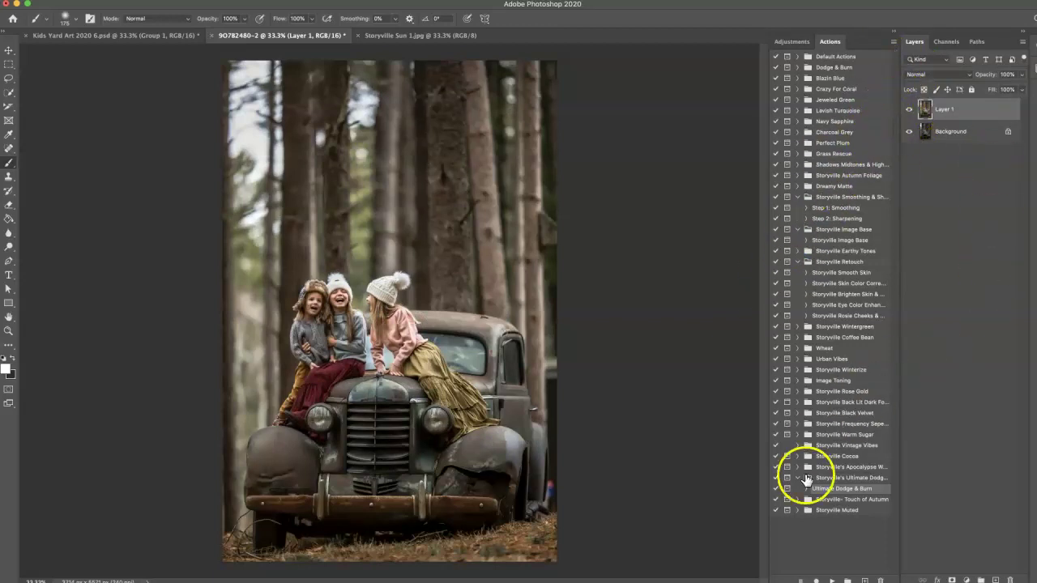
Step: Run the Ultimate Dodge & Burn action and expand its D&B Clothing group to go through the Combo and Extra Dodge layers
click(832, 580)
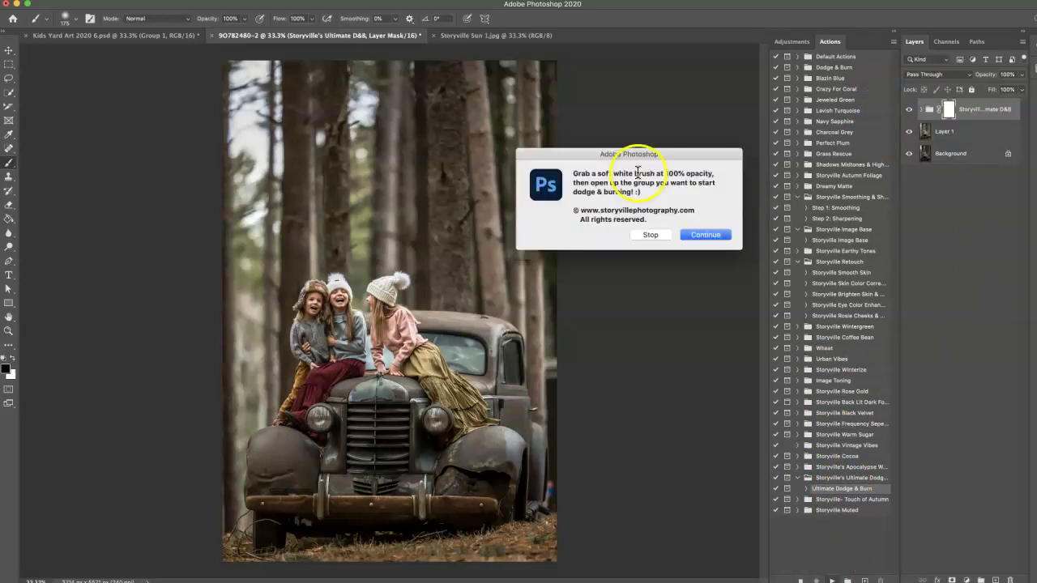
click(697, 235)
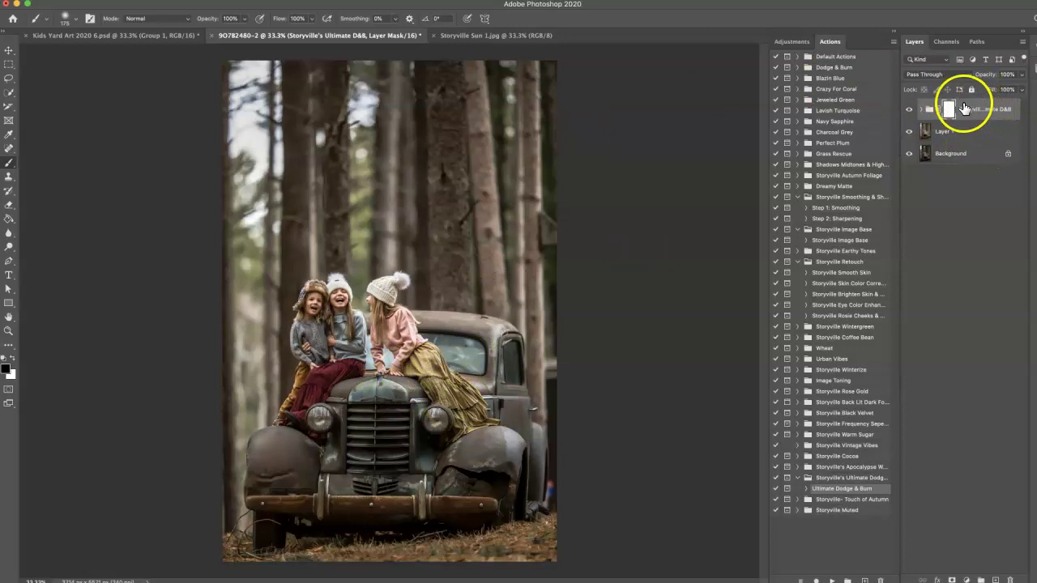
click(920, 110)
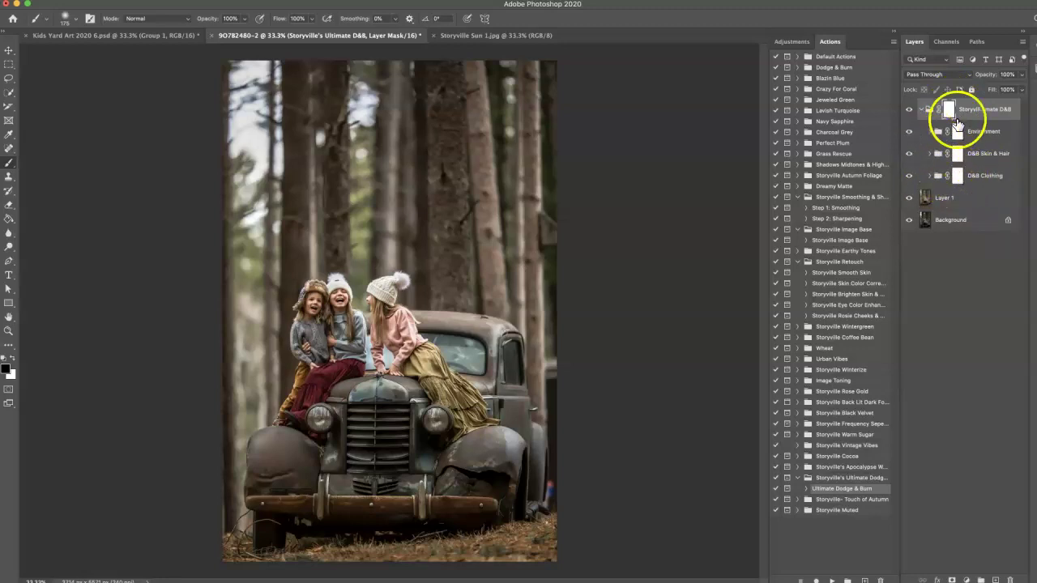
click(929, 176)
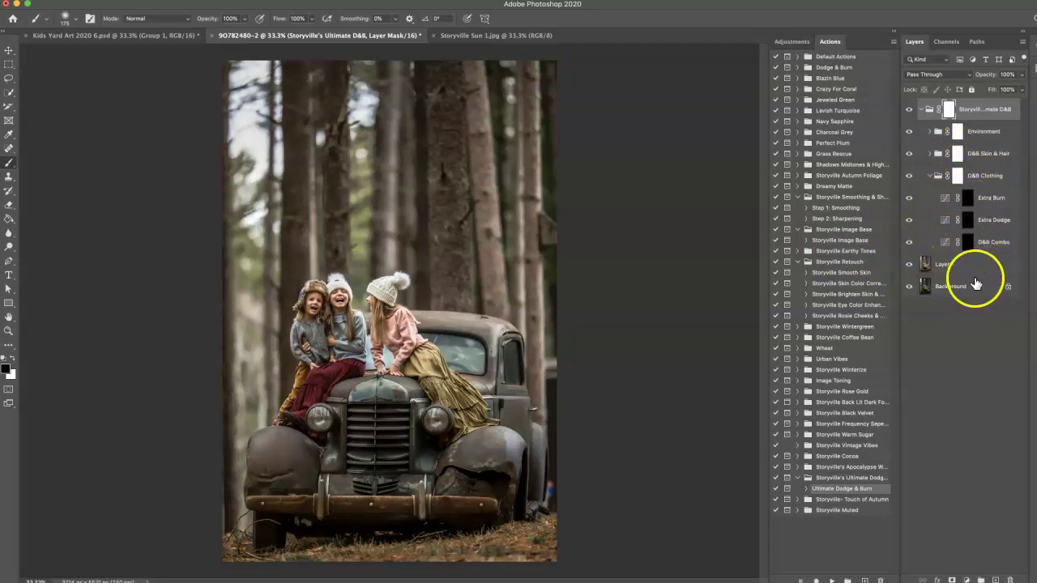
click(945, 244)
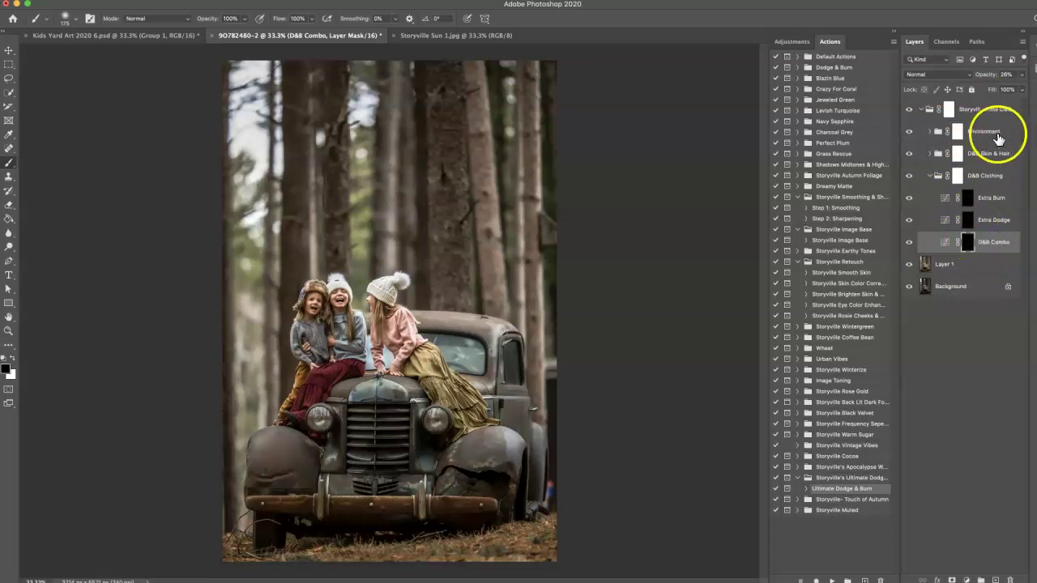
click(967, 221)
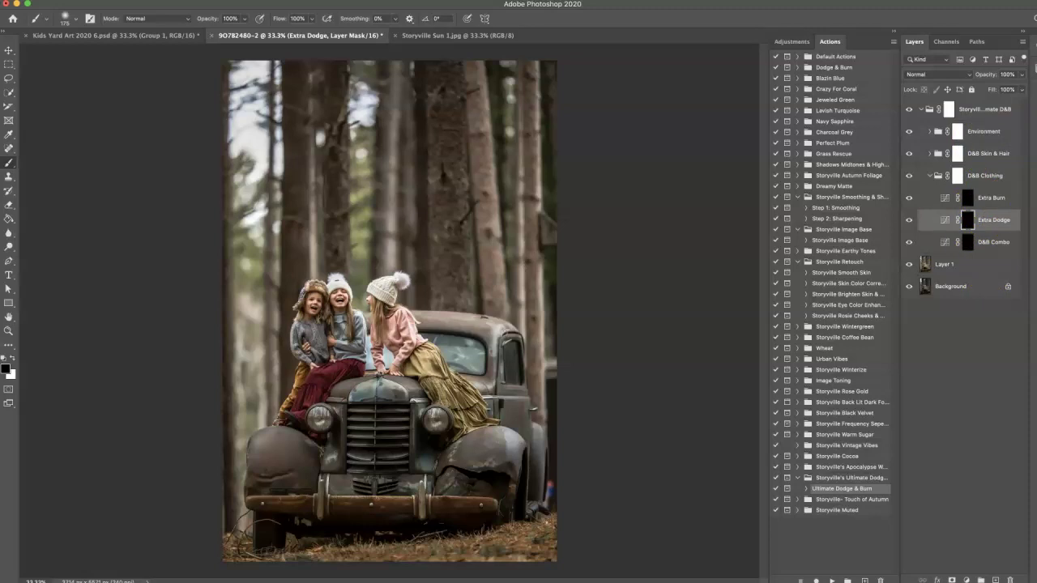
Step: Paint white on the Extra Burn mask over the girl's pink sweater and gold skirt to deepen the clothing shadows
click(969, 205)
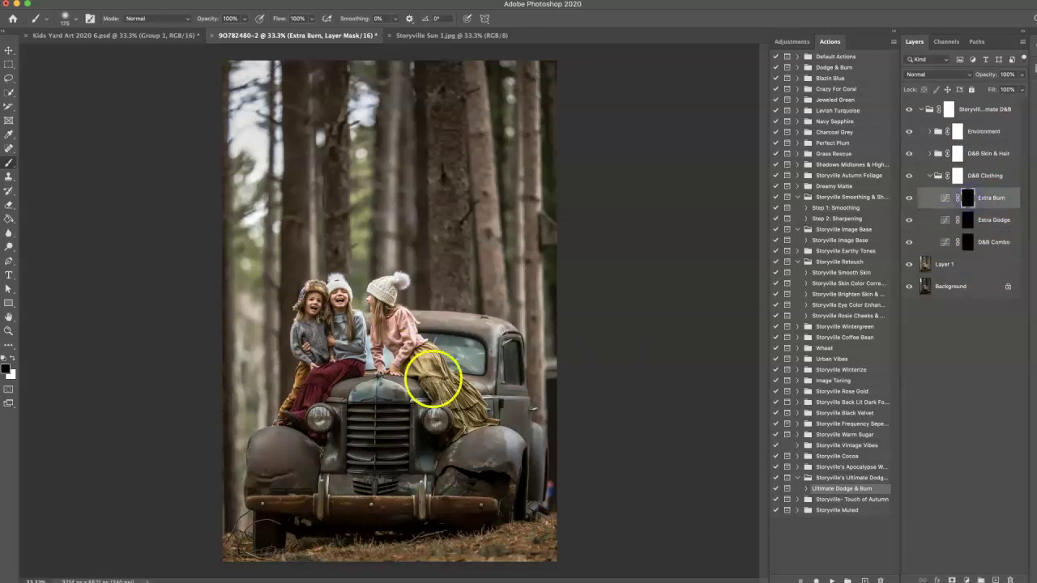
key(ctrl+equal)
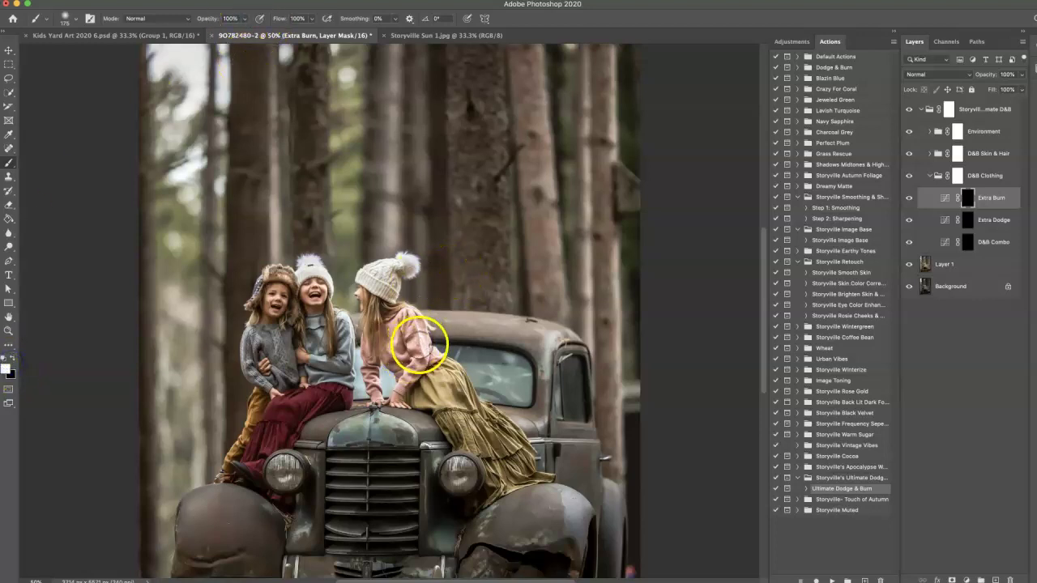
click(417, 341)
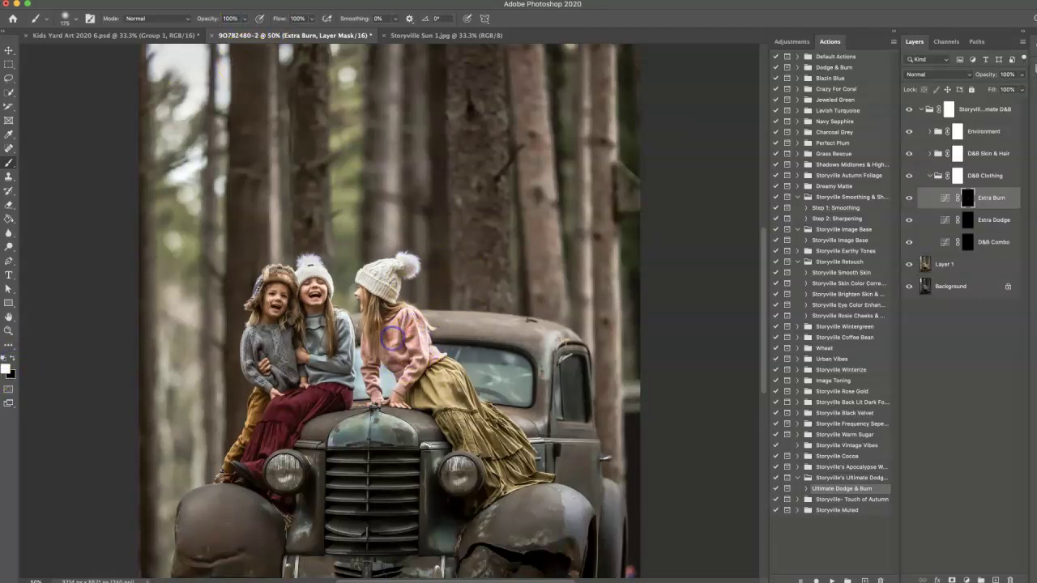
click(440, 384)
drag(446, 401, 446, 388)
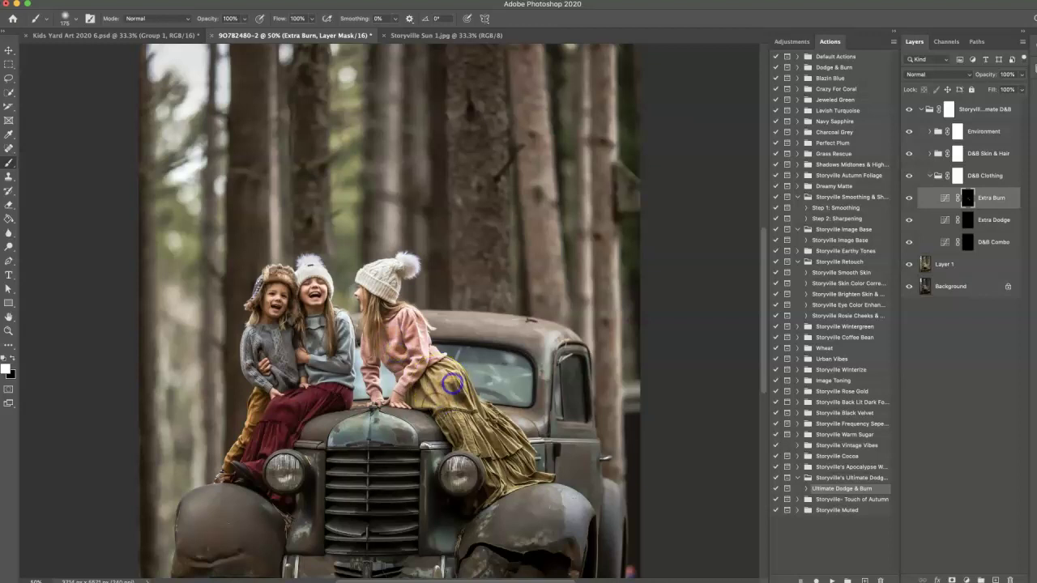
click(434, 398)
drag(467, 426, 470, 409)
click(423, 349)
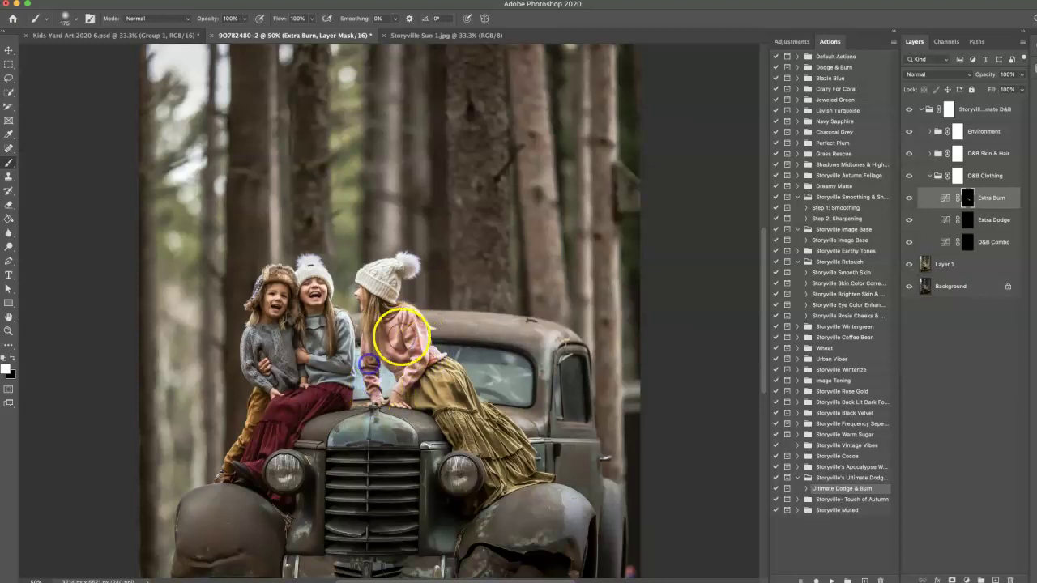
click(389, 329)
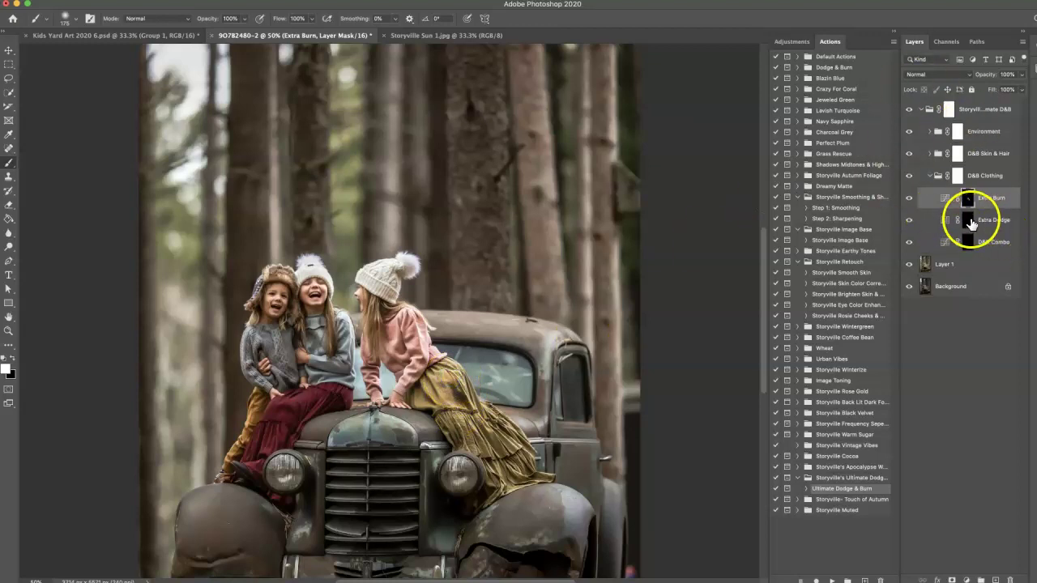
Step: Paint white on the Extra Dodge mask over the girl's gold skirt and pink sweater to brighten the highlights
click(977, 222)
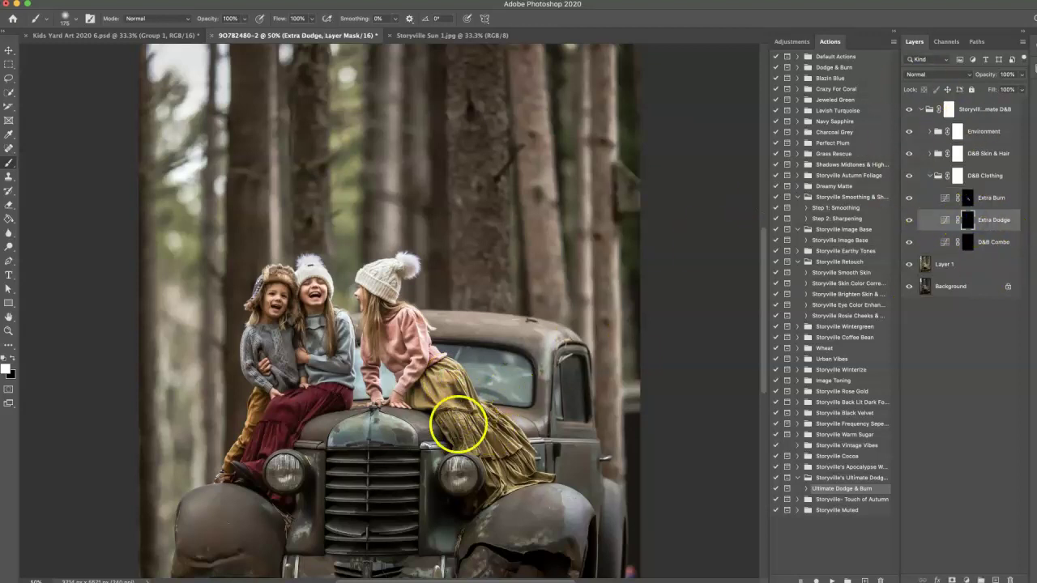
drag(459, 423, 489, 442)
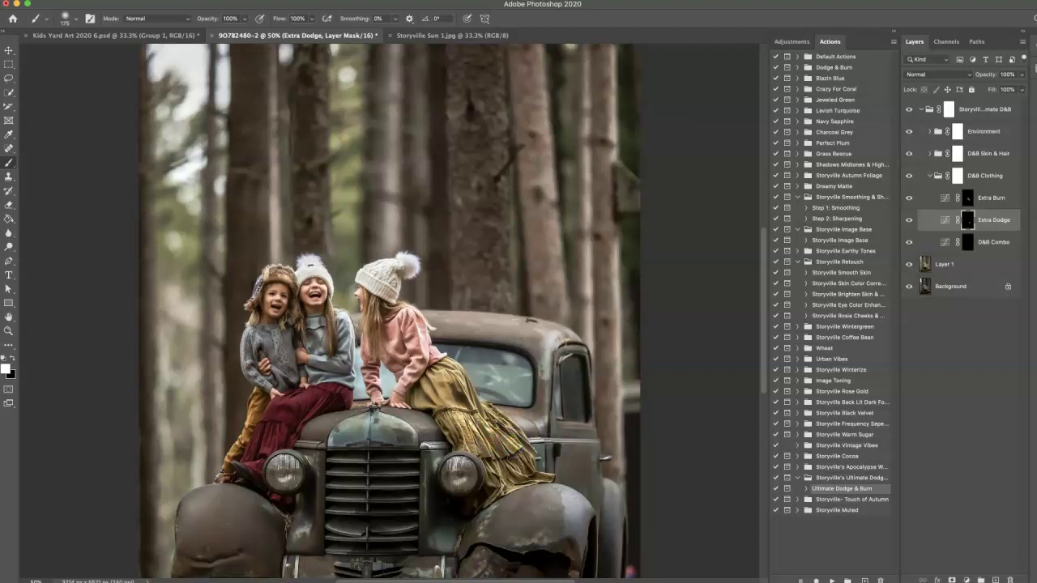
click(496, 477)
click(428, 390)
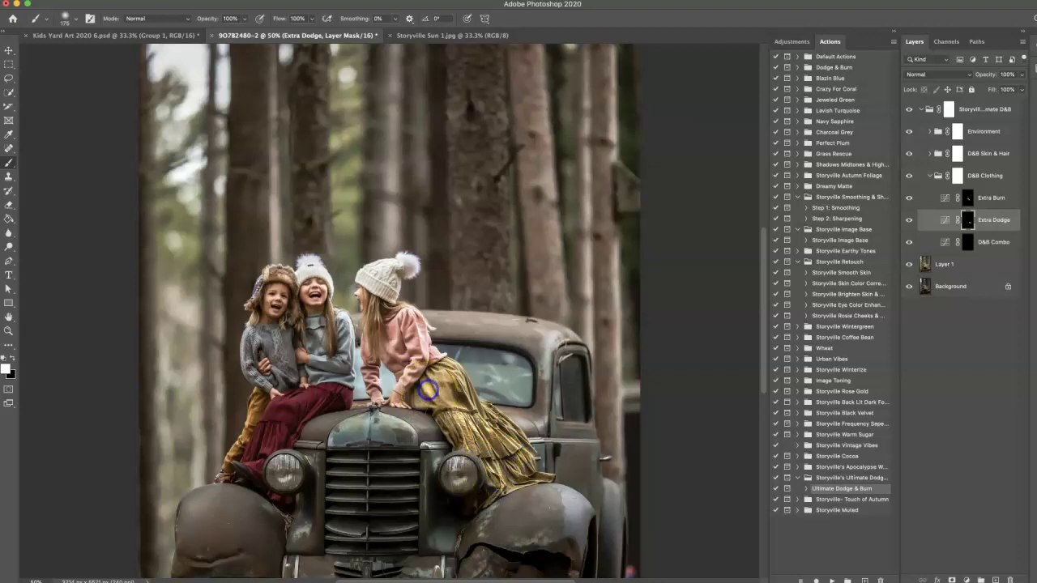
mouse_move(422, 381)
mouse_down()
mouse_move(401, 332)
mouse_move(410, 324)
mouse_move(416, 354)
mouse_move(399, 350)
mouse_move(371, 382)
mouse_move(405, 341)
mouse_up()
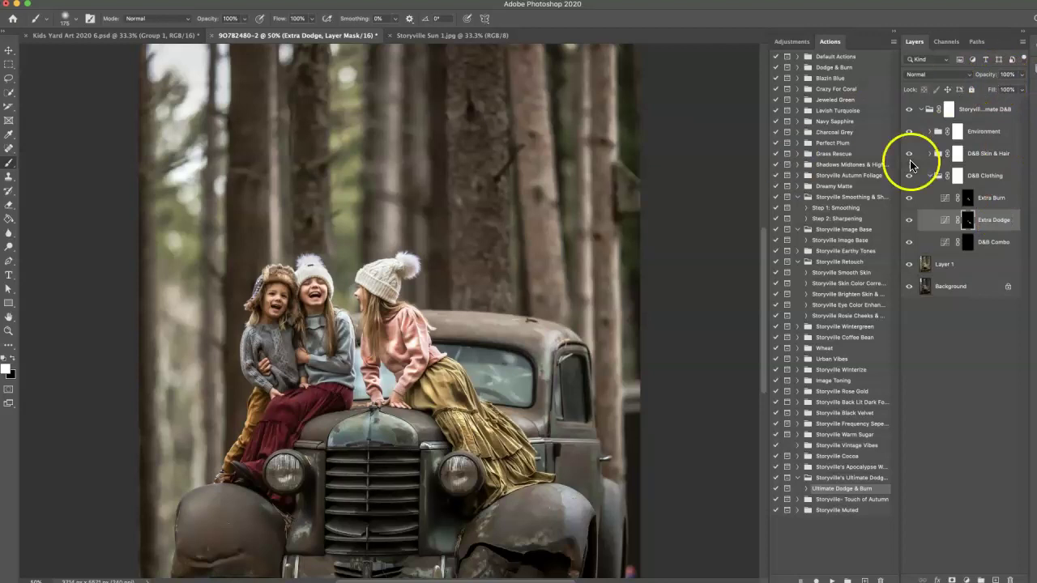
Step: Soften the dodging on the pink sweater by painting black on the Extra Dodge mask at 31% brush opacity
drag(213, 20, 175, 20)
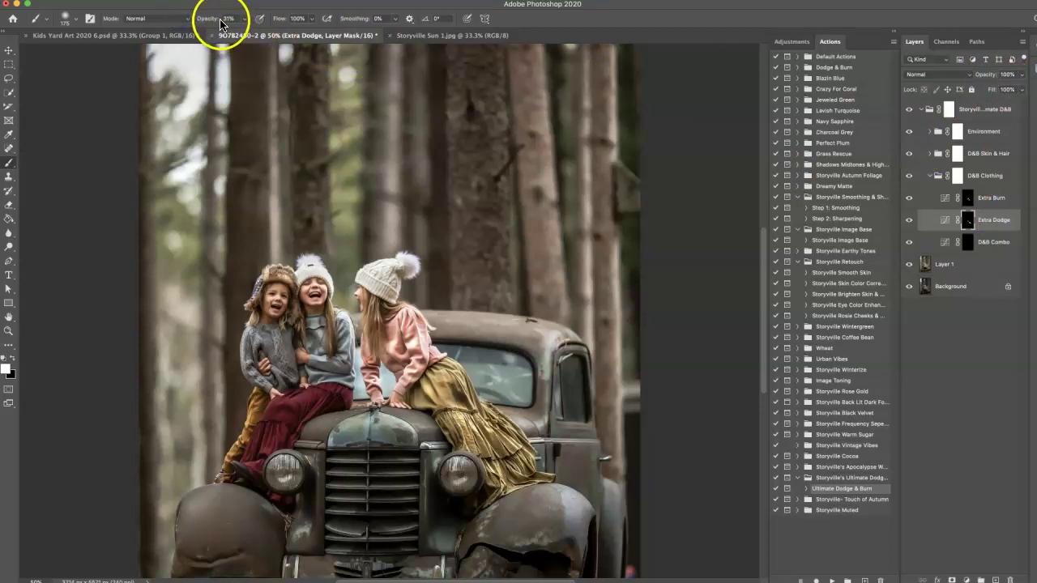
click(12, 357)
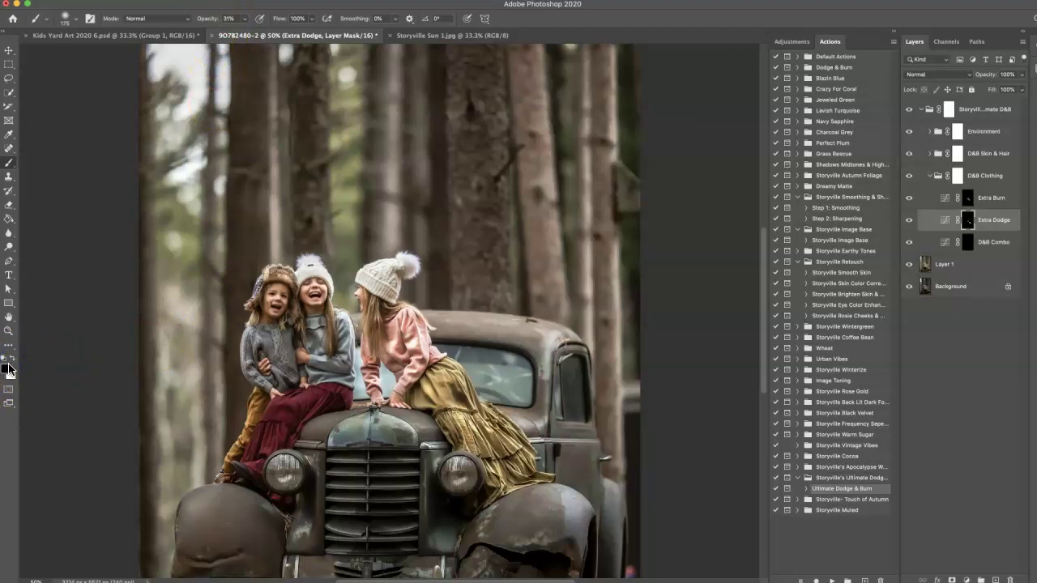
drag(391, 346, 391, 345)
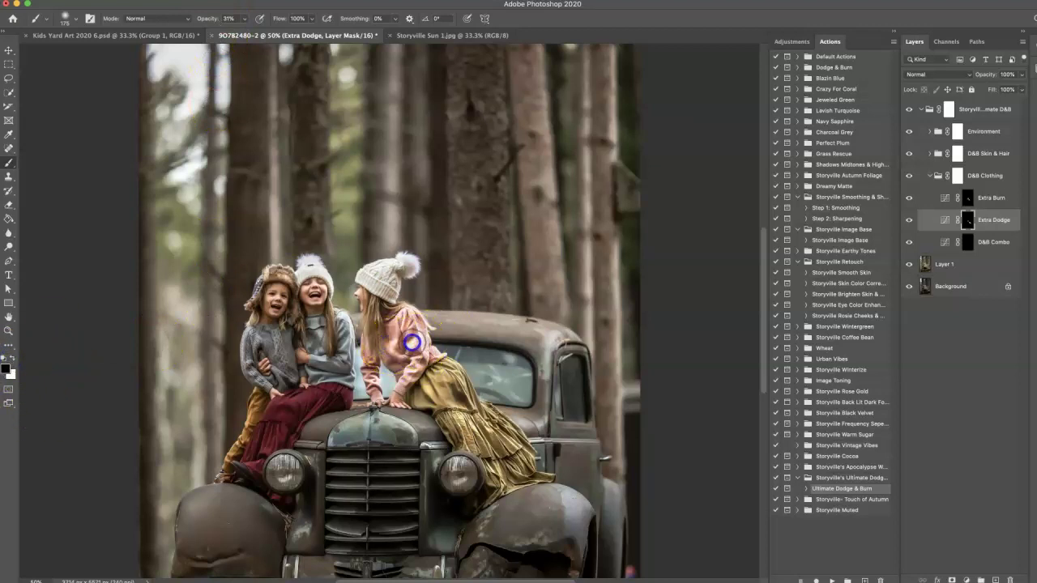
click(376, 390)
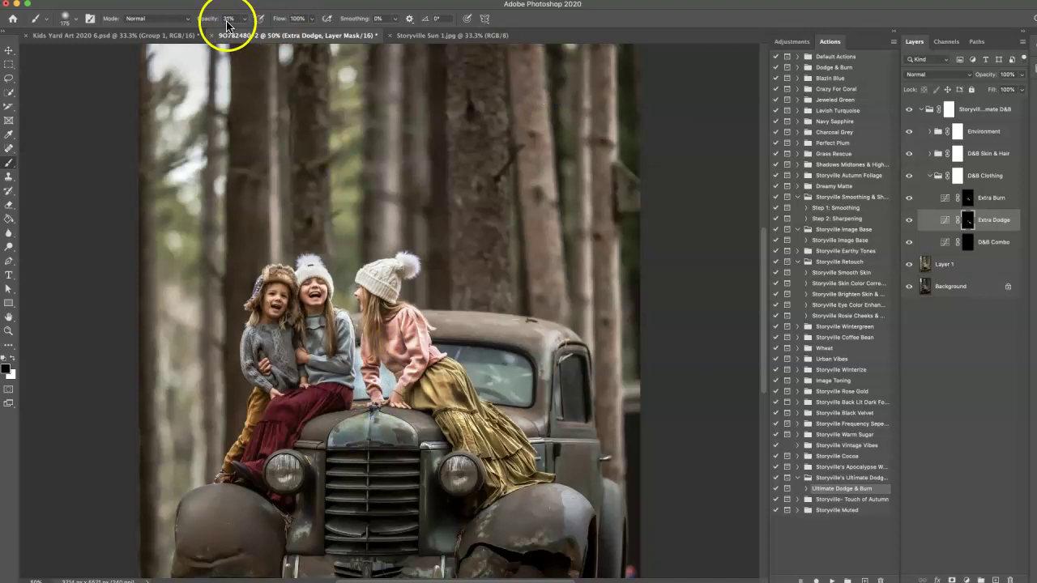
Step: Paint white at 85% brush opacity on the Extra Dodge mask to brighten the folds of the gold skirt
drag(210, 20, 209, 20)
text(85)
key(Return)
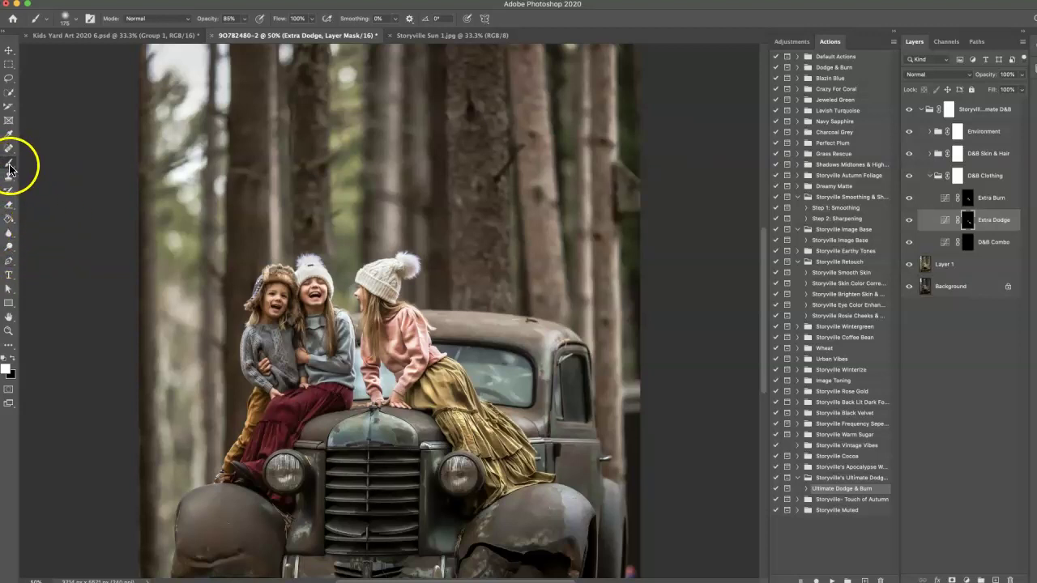
drag(520, 460, 516, 449)
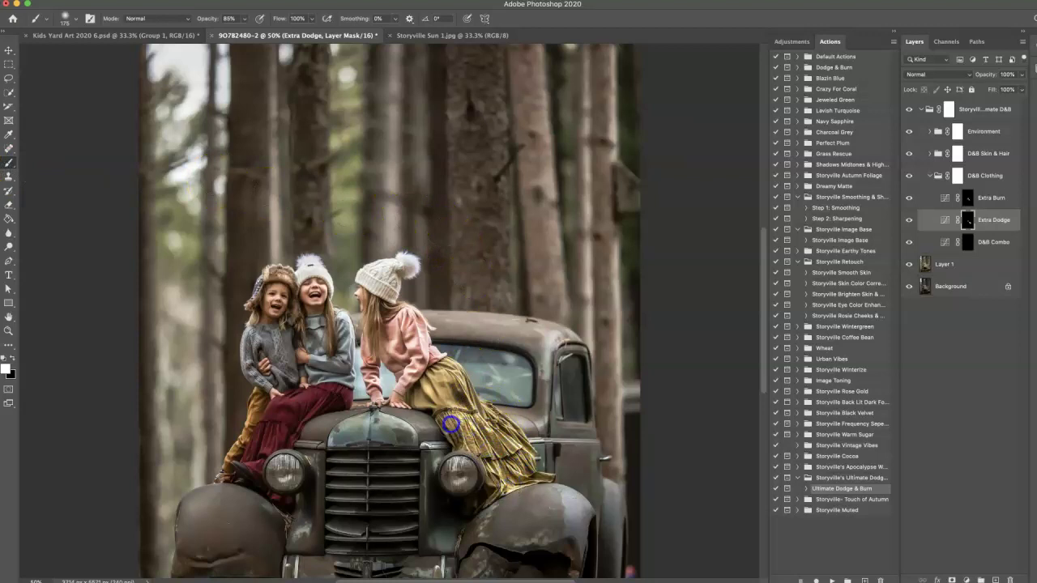
drag(485, 424, 493, 440)
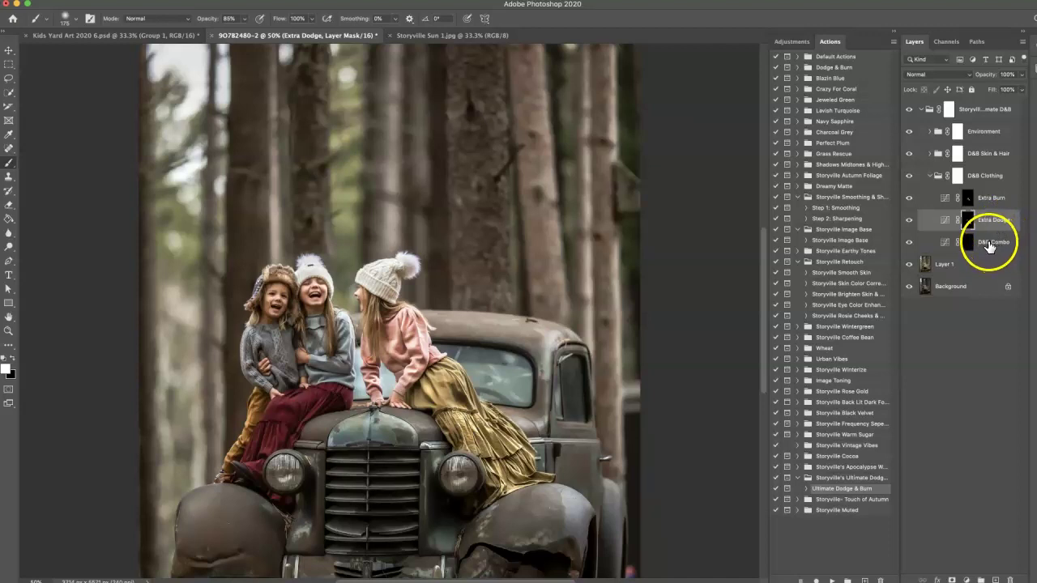
Step: Duplicate the Extra Dodge layer at 27% opacity, paint more of the gold skirt, and compare the D&B Clothing group before and after
key(super+j)
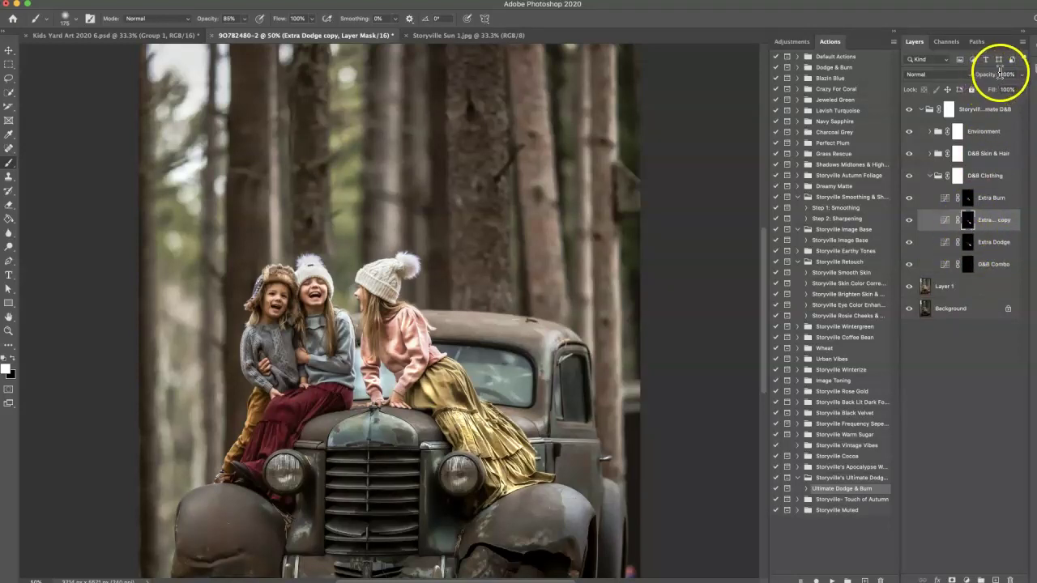
drag(1000, 71, 956, 75)
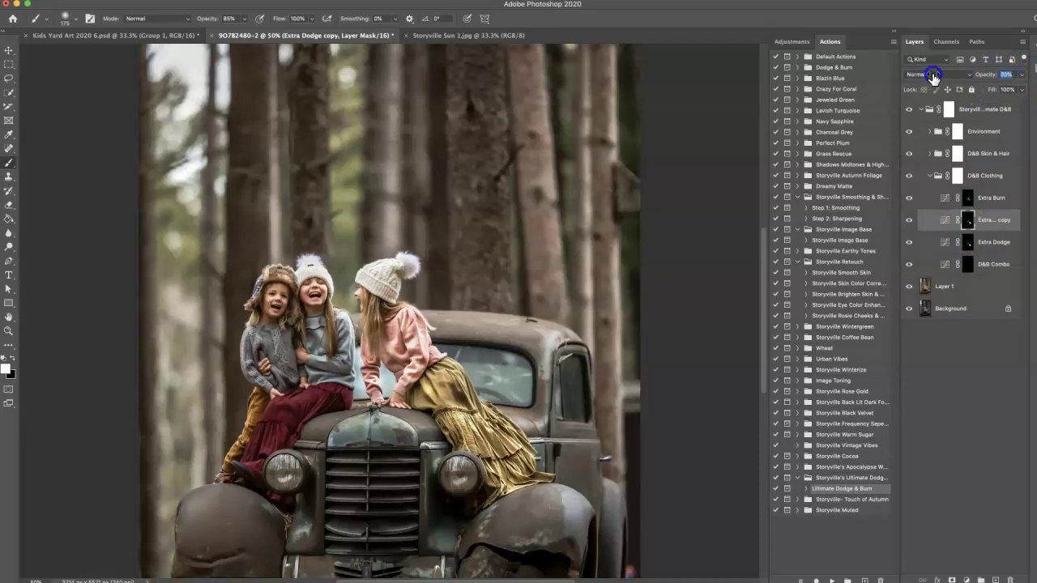
drag(933, 75, 947, 75)
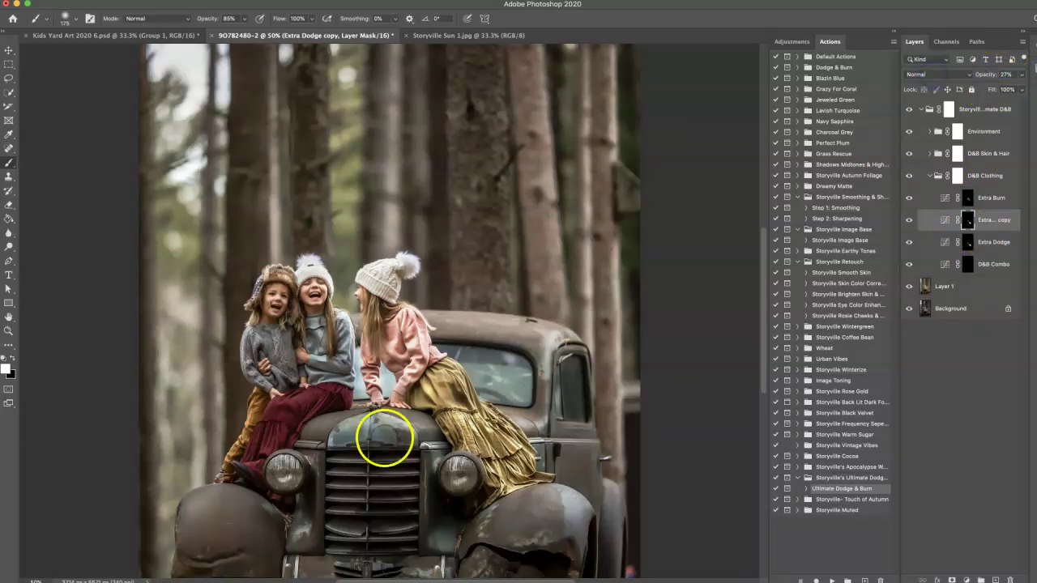
drag(454, 382, 461, 396)
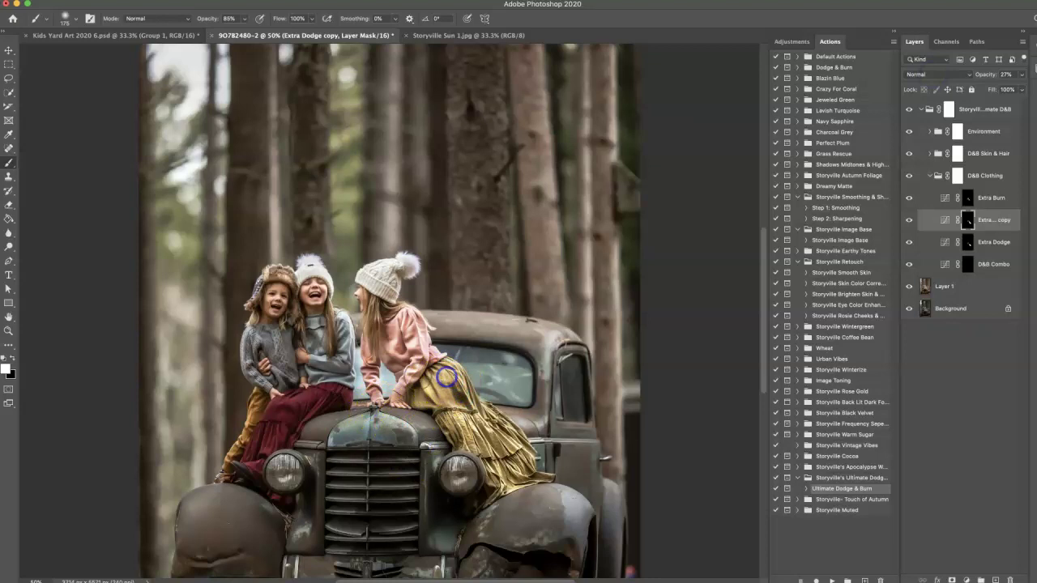
click(908, 175)
click(907, 177)
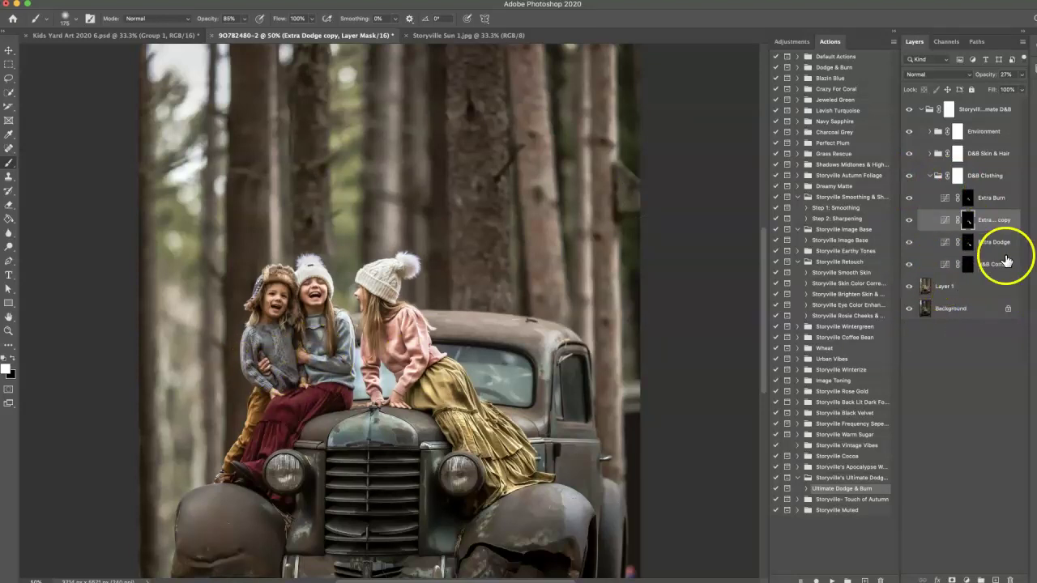
Step: Duplicate the D&B Combo layer and paint white on the original's mask over the red skirt at 95% brush opacity
click(945, 266)
key(super+j)
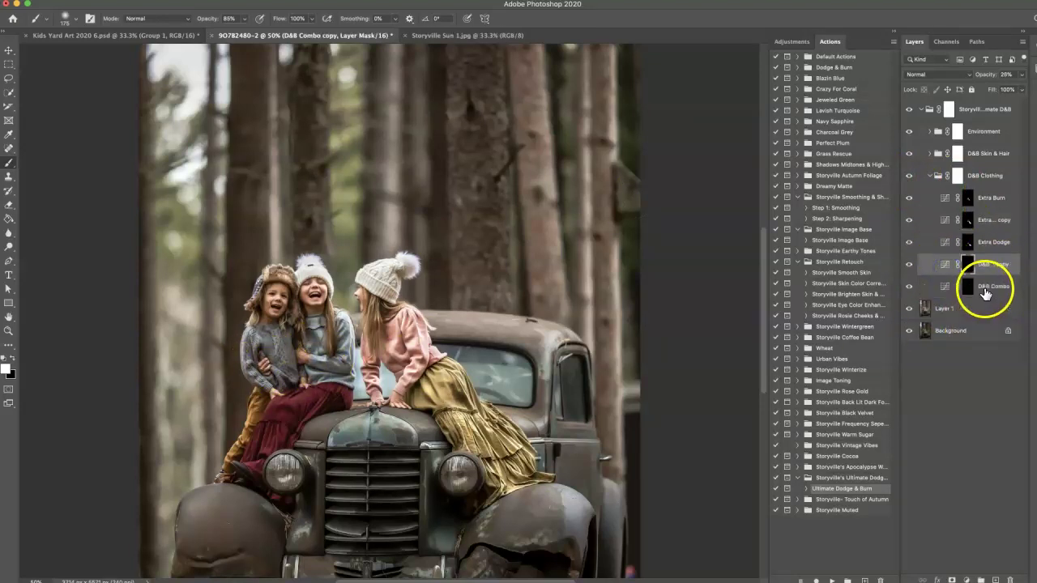
click(969, 288)
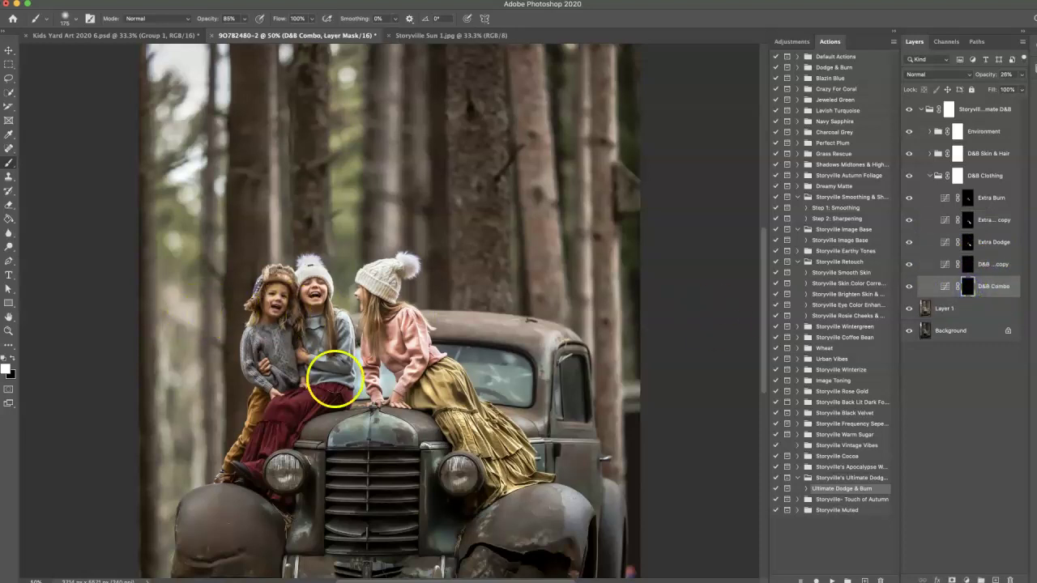
text(95)
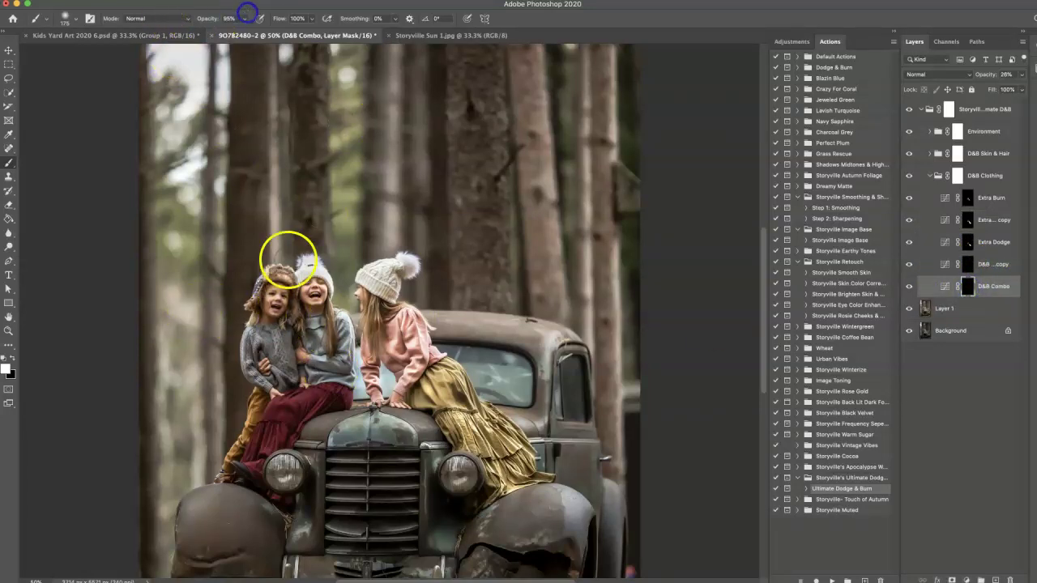
click(282, 420)
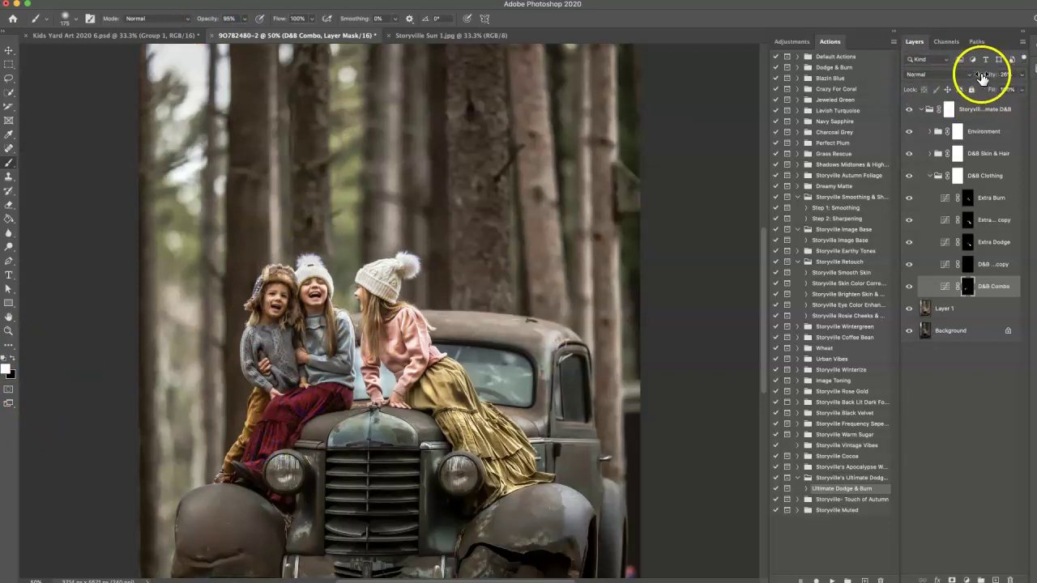
Step: Set the D&B Combo layer's opacity to about 59% to balance the contrast on the red skirt
drag(985, 74, 987, 74)
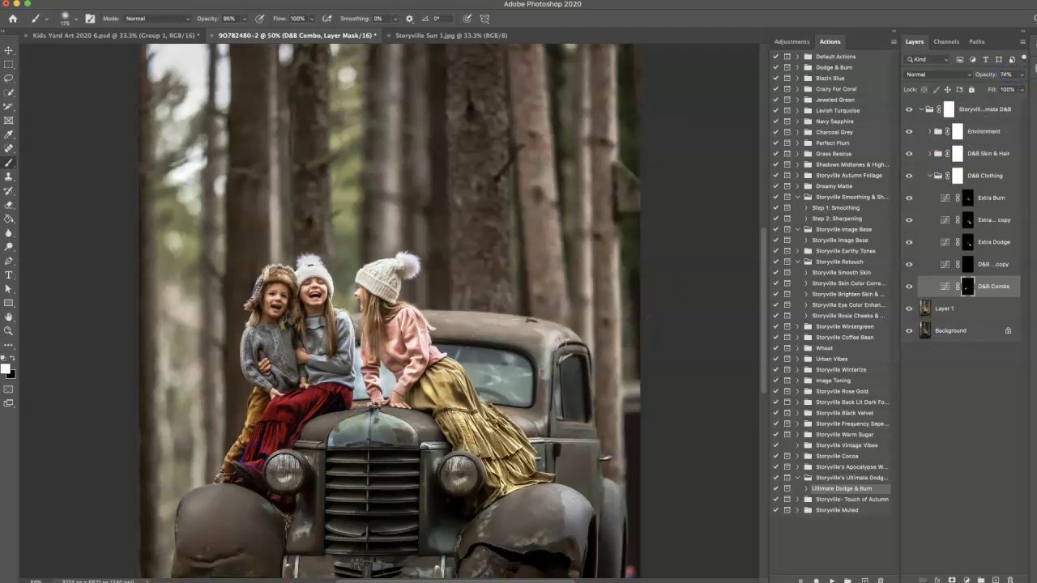
key(super+plus)
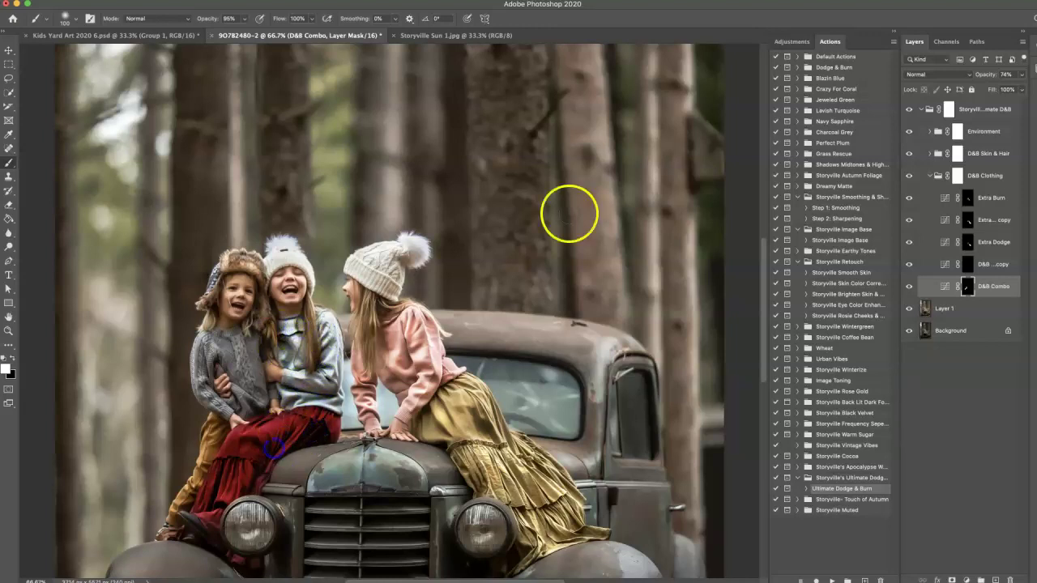
drag(986, 75, 975, 76)
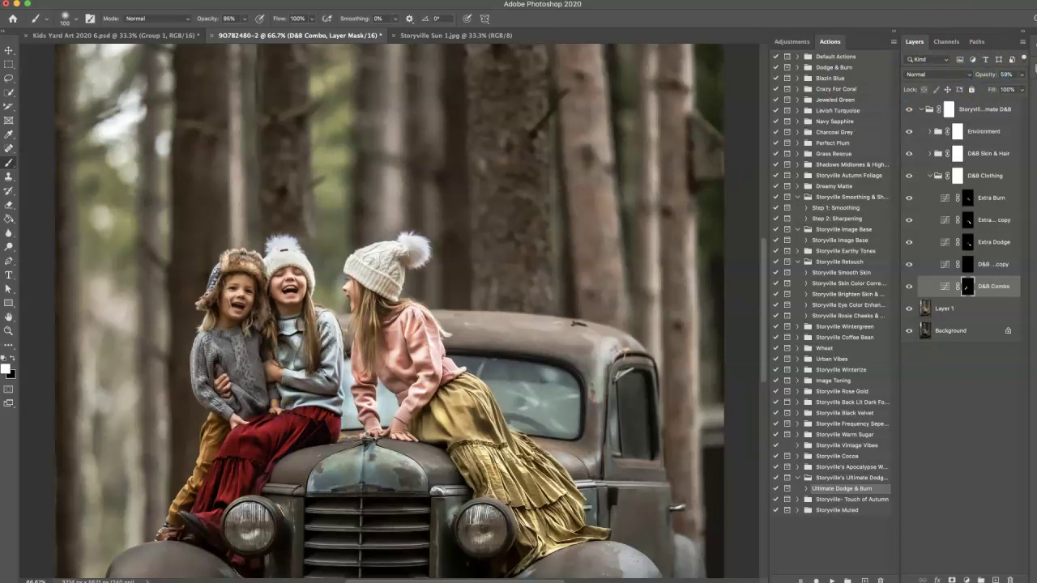
Step: Paint white on the D&B Combo copy mask over the youngest child's gray sweater and set that layer's opacity to 64%
click(972, 265)
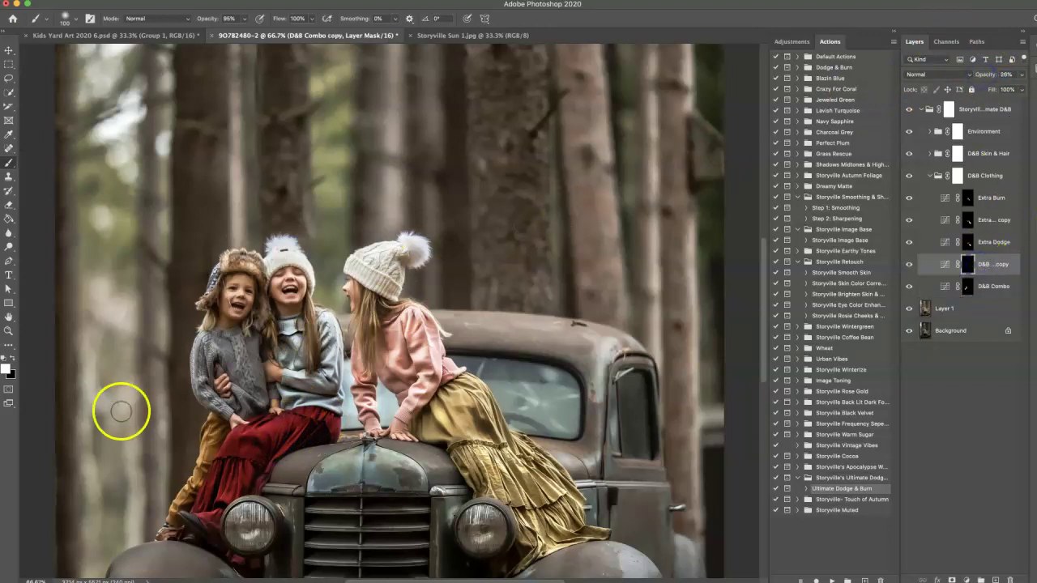
key(])
click(209, 347)
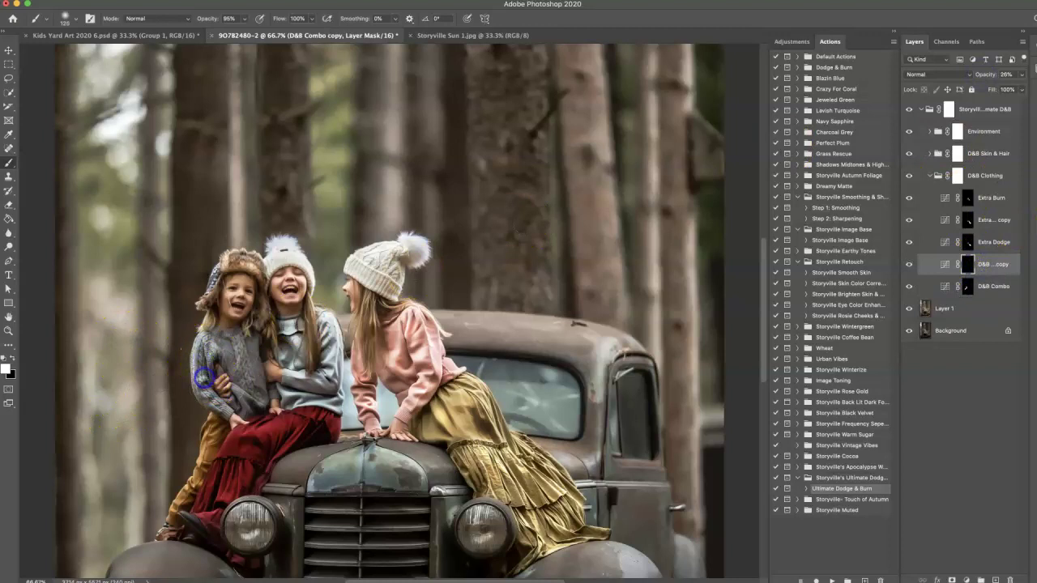
key(bracketleft)
drag(203, 377, 229, 343)
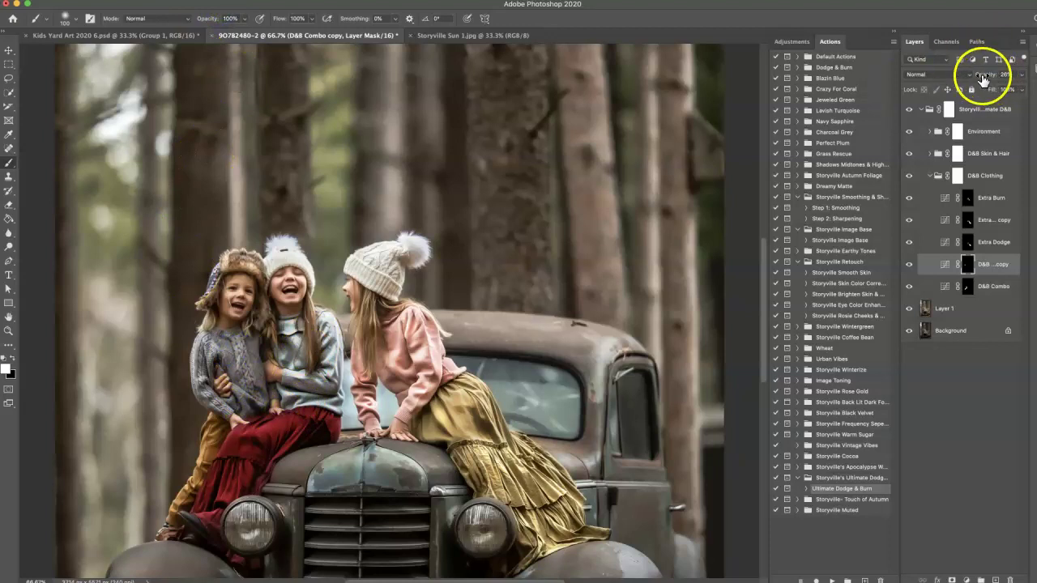
drag(982, 77, 989, 78)
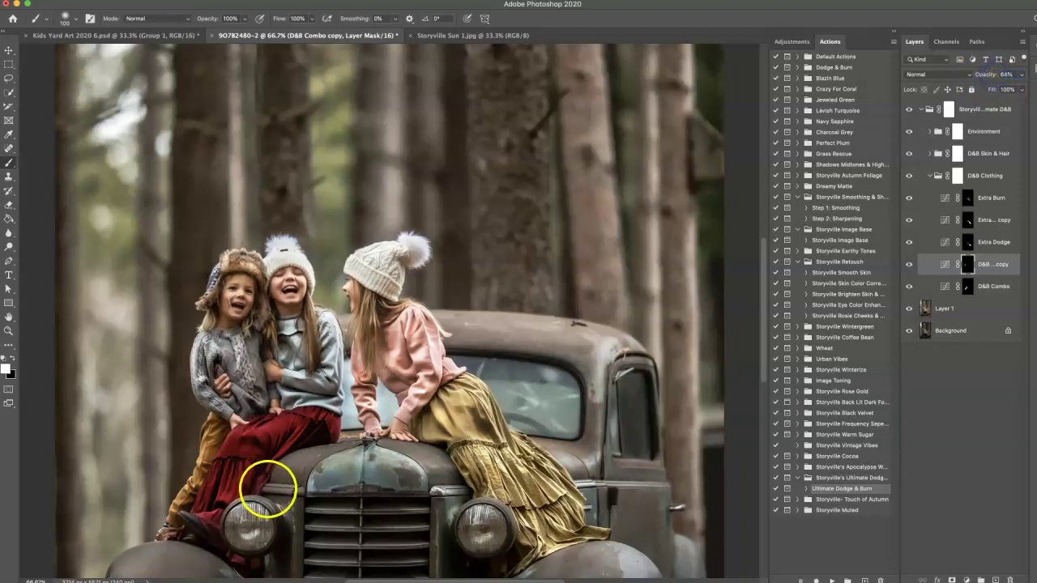
Step: Paint white on the D&B Combo copy mask over the youngest child's mustard pants and more of the gray sweater
key([)
click(213, 432)
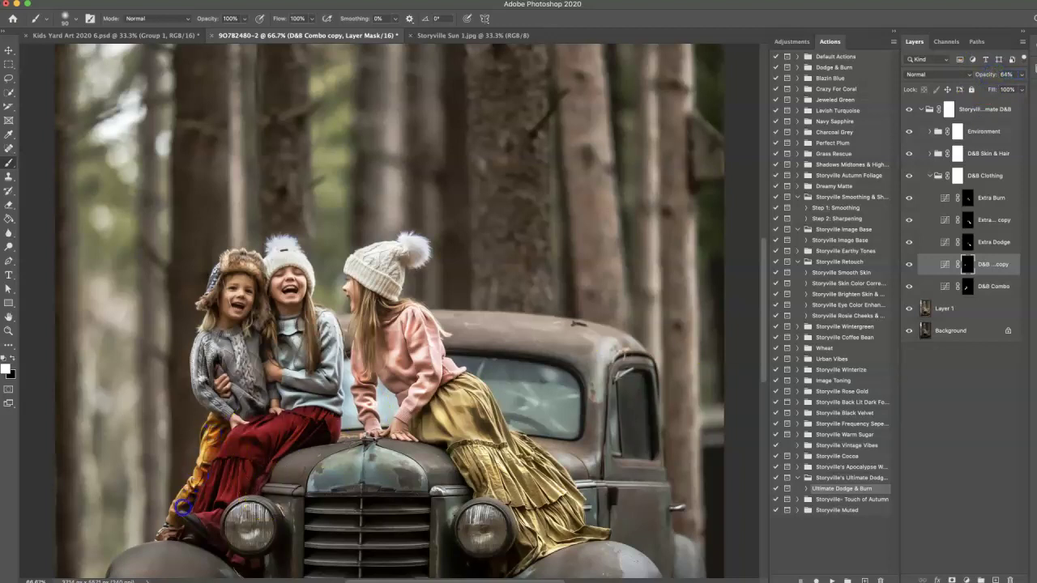
key(])
drag(247, 354, 238, 344)
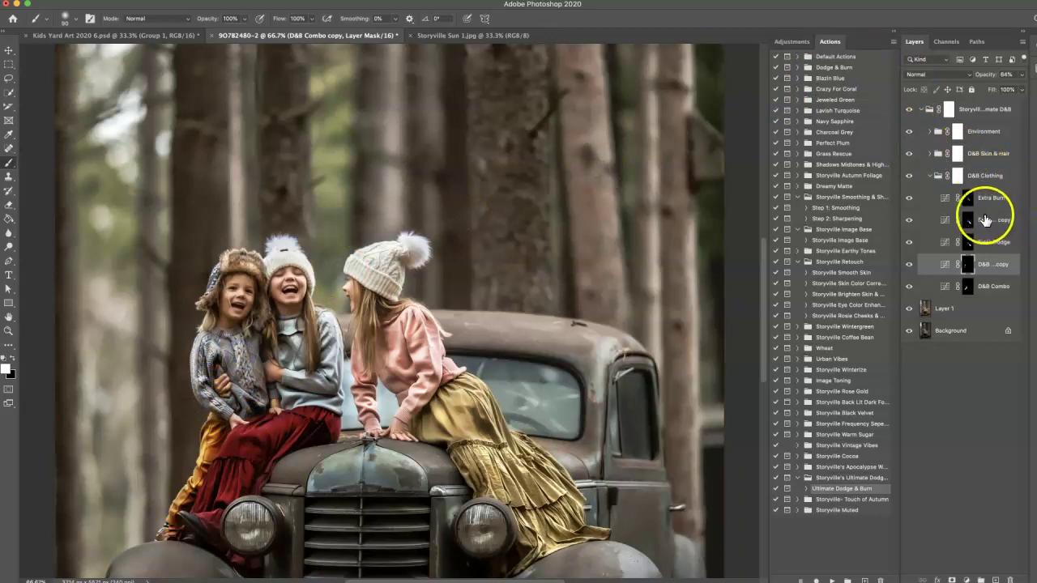
Step: Paint white on the Extra Dodge copy mask over the youngest child's gray knit sweater to lift its highlights
click(968, 242)
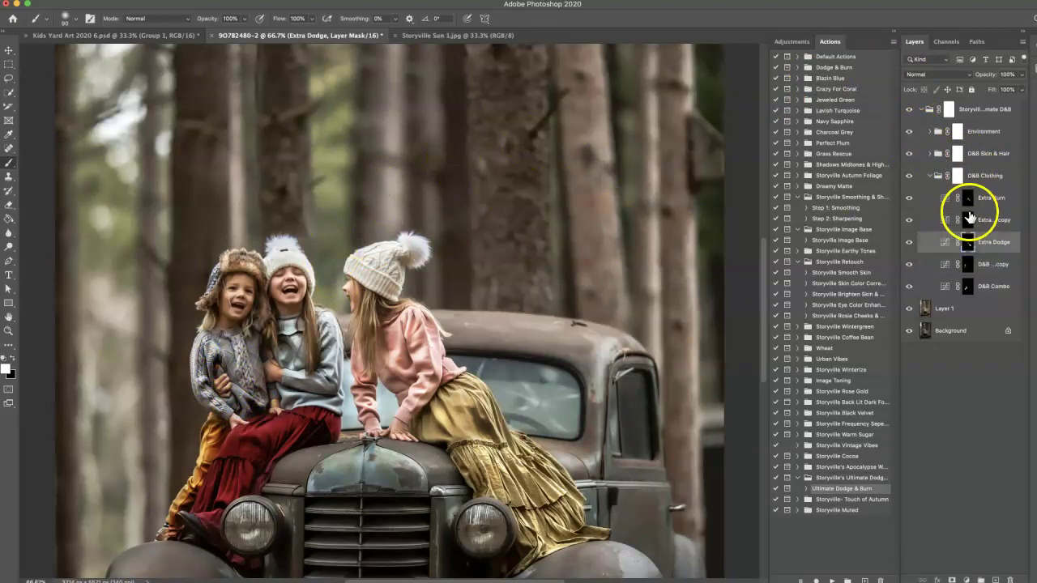
click(971, 221)
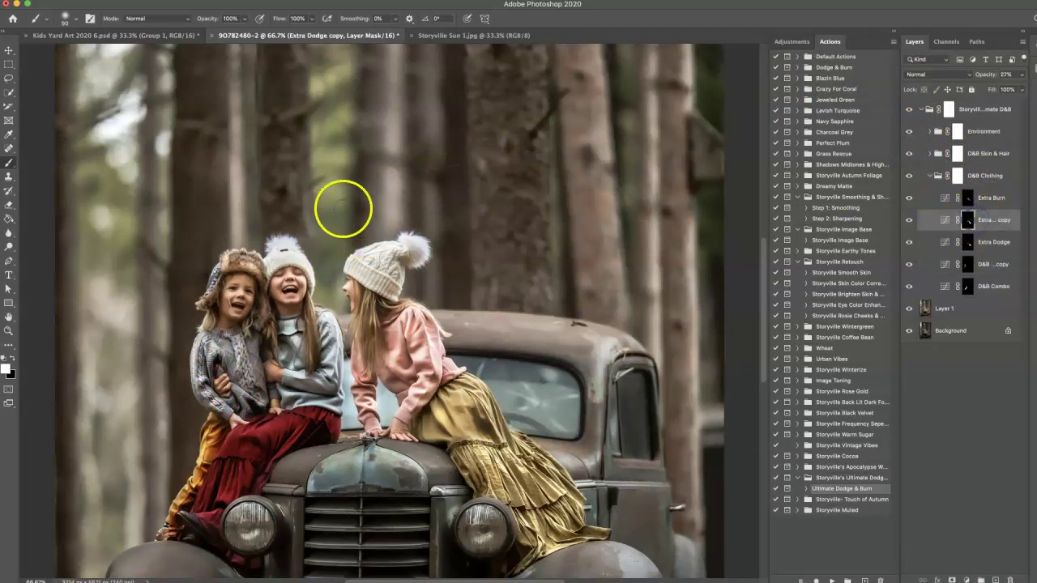
drag(254, 324, 240, 370)
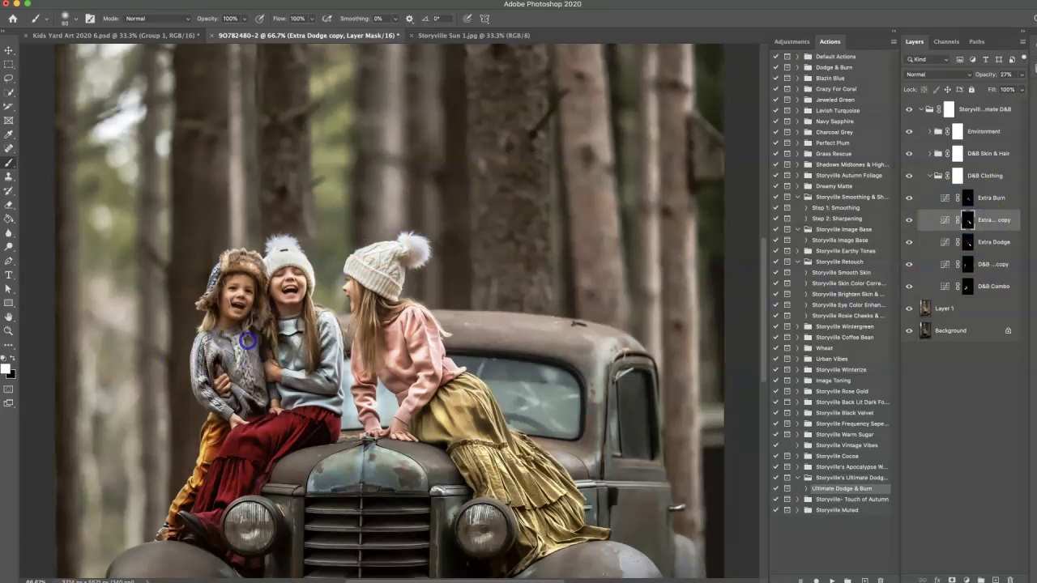
drag(272, 392, 266, 399)
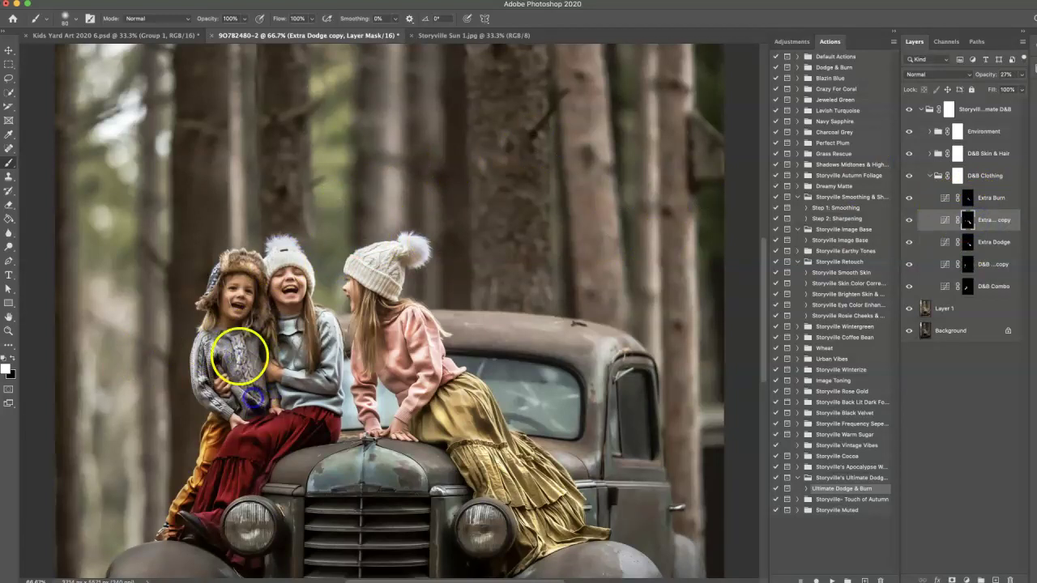
Step: Collapse the D&B Clothing group and toggle its visibility to compare the clothing before and after
click(929, 177)
click(934, 177)
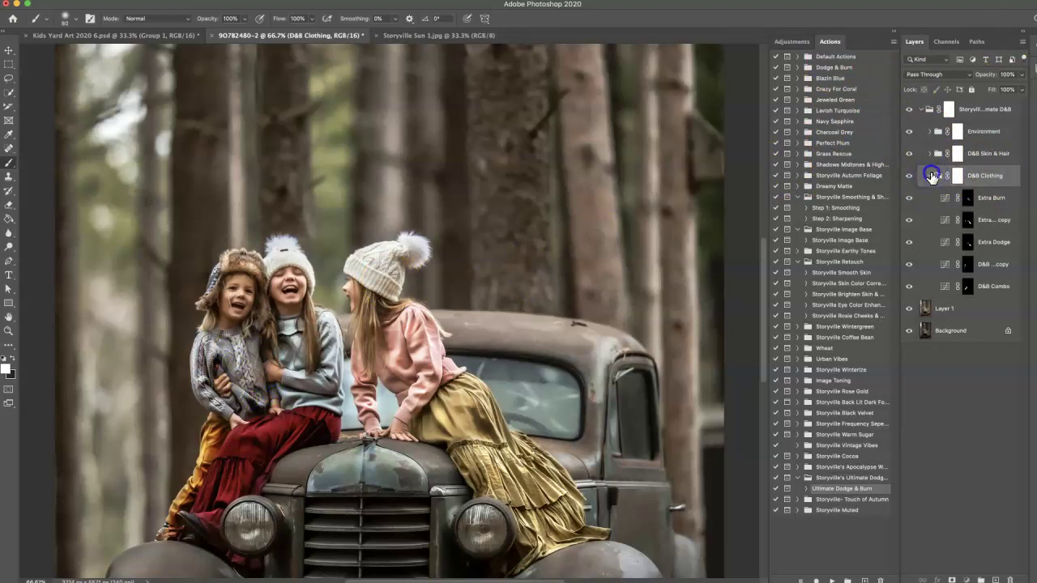
click(930, 175)
click(909, 176)
click(912, 177)
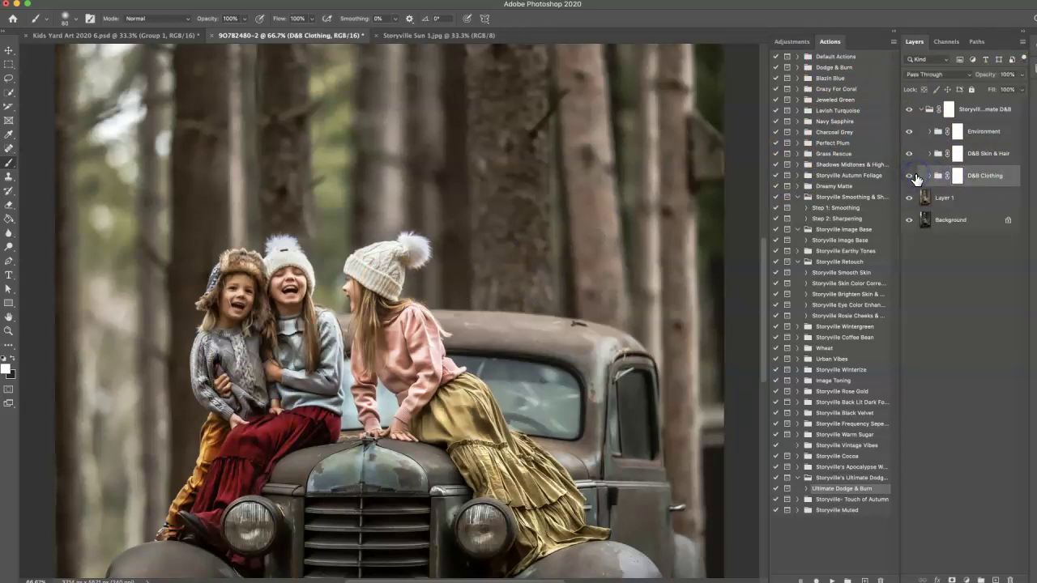
Step: Paint white on the Dodge 1 mask of the D&B Skin & Hair group over the girls' hair and knit hats, and lower its opacity to 35%
click(932, 154)
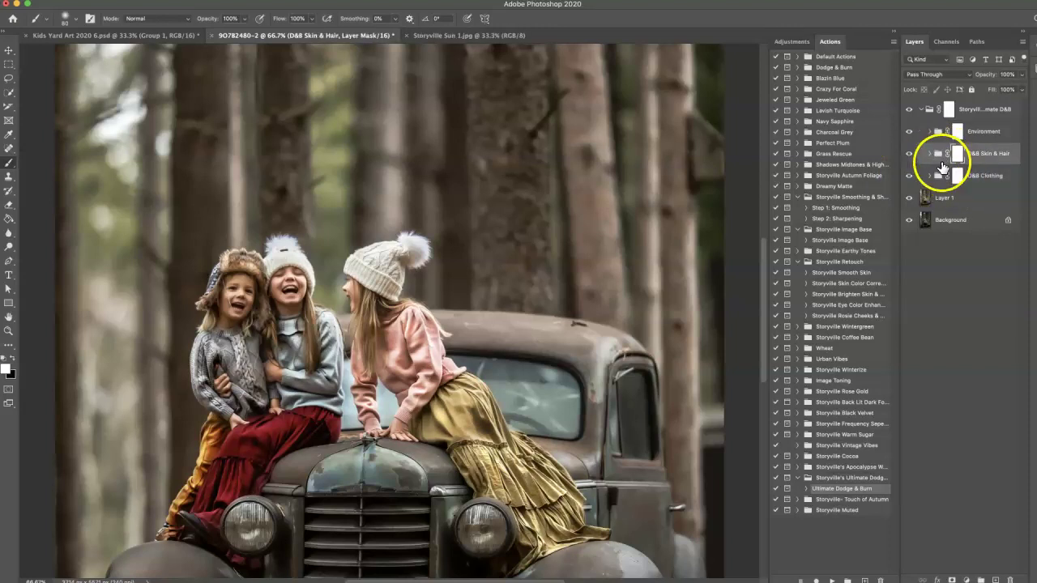
click(930, 157)
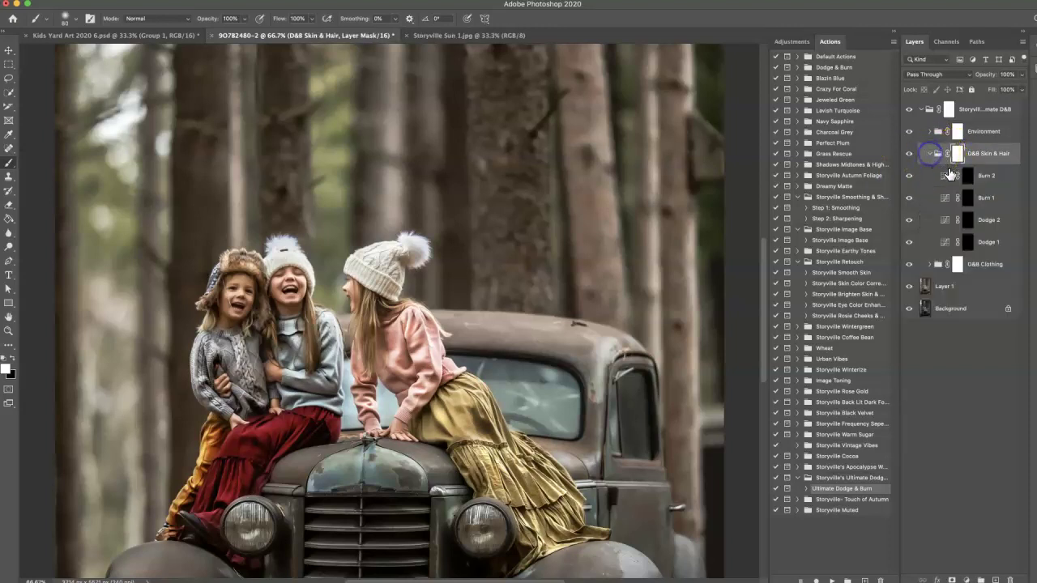
click(968, 238)
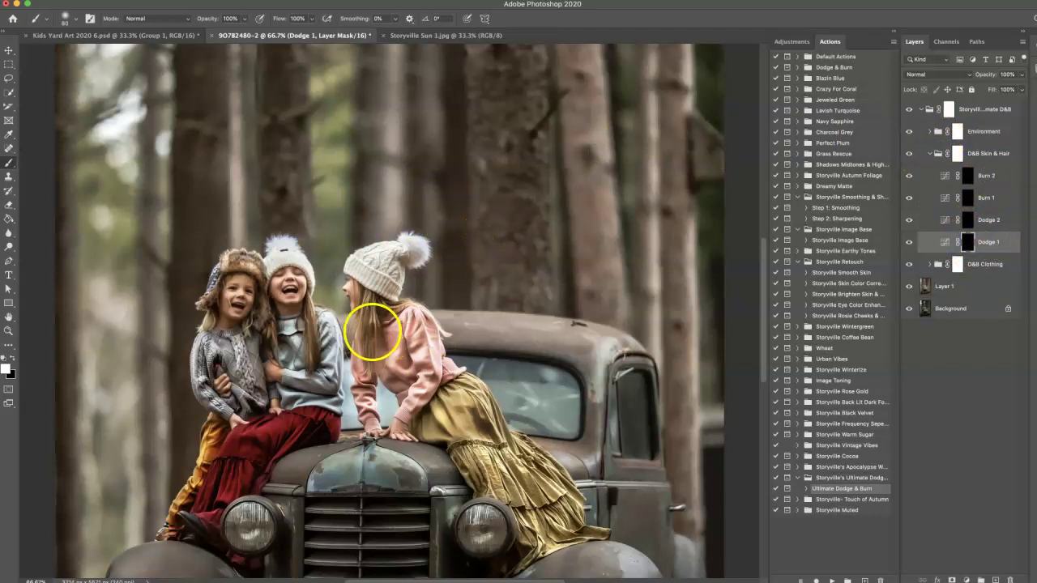
mouse_move(374, 301)
mouse_down()
mouse_move(366, 308)
mouse_move(368, 355)
mouse_move(392, 310)
mouse_up()
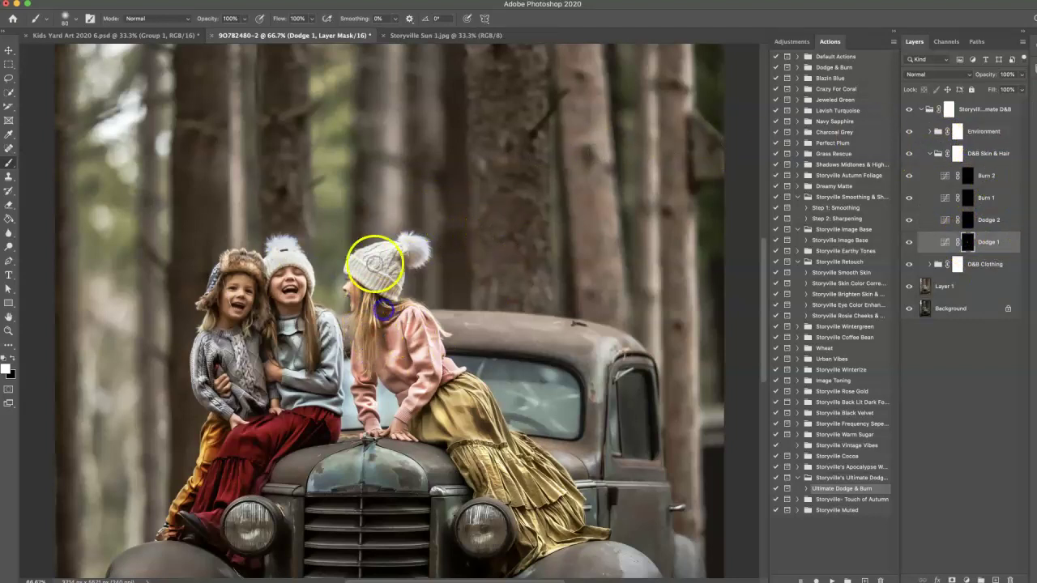
drag(373, 266, 360, 264)
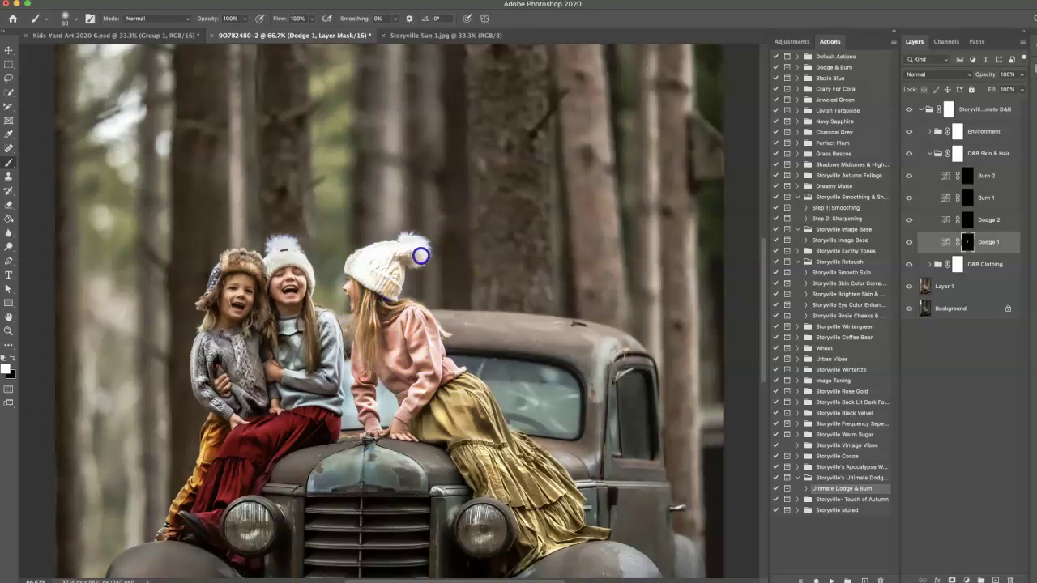
click(271, 269)
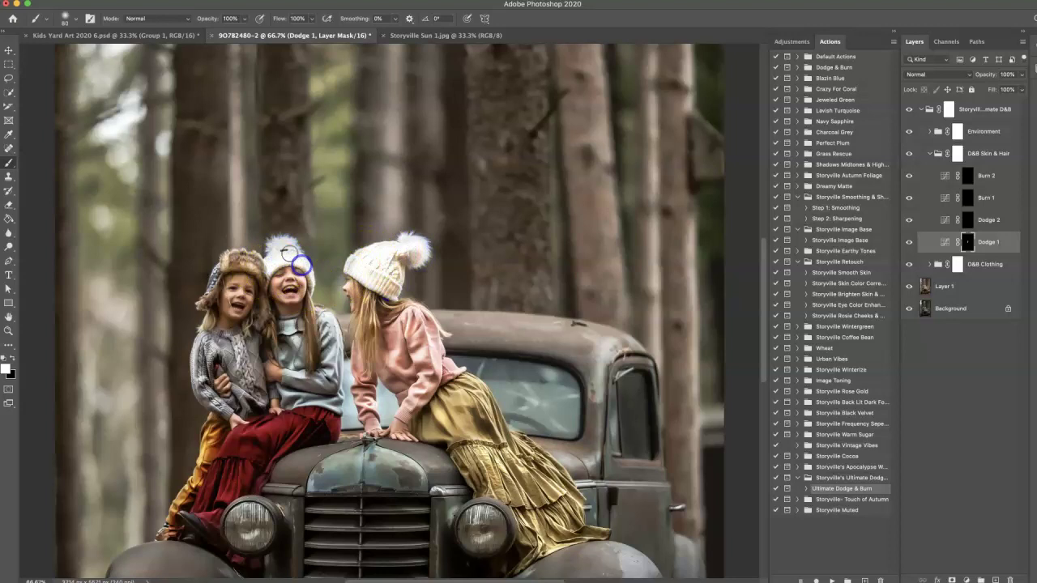
click(273, 336)
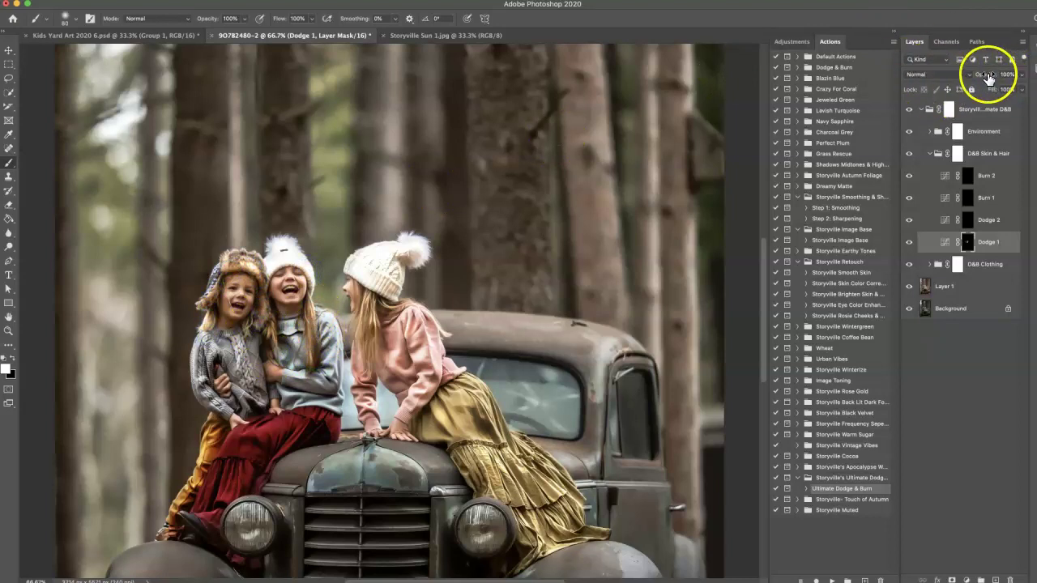
drag(988, 73, 928, 69)
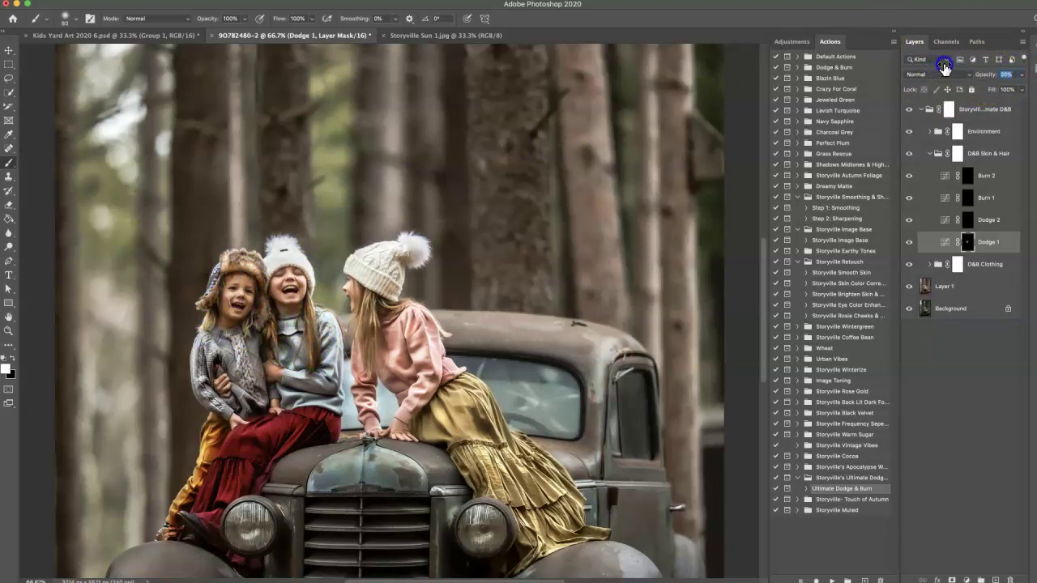
Step: Collapse the D&B Skin & Hair group and toggle its visibility to compare the hair and hats before and after
click(928, 153)
click(911, 154)
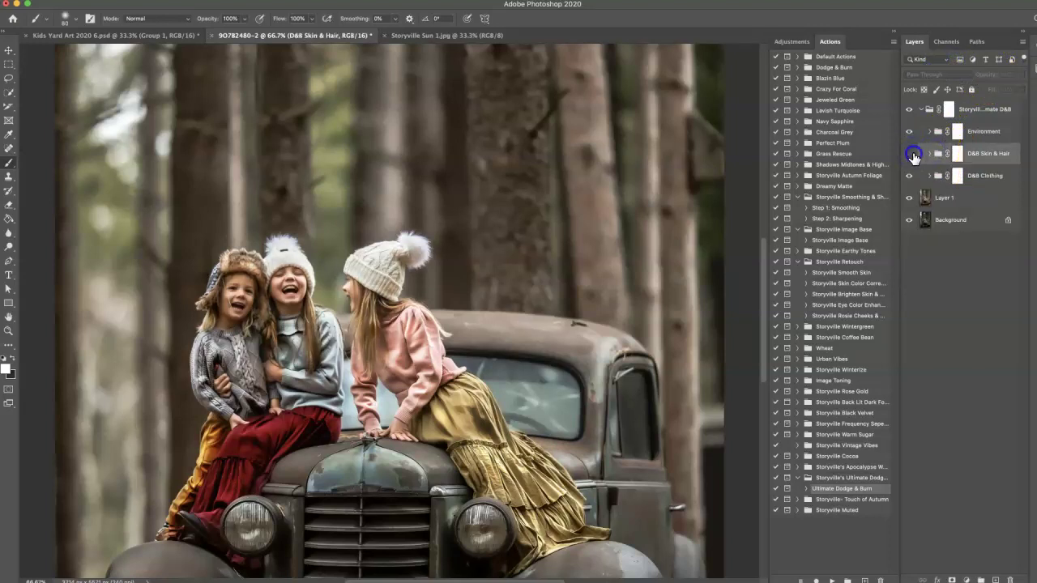
key(ctrl+minus)
key(ctrl+minus)
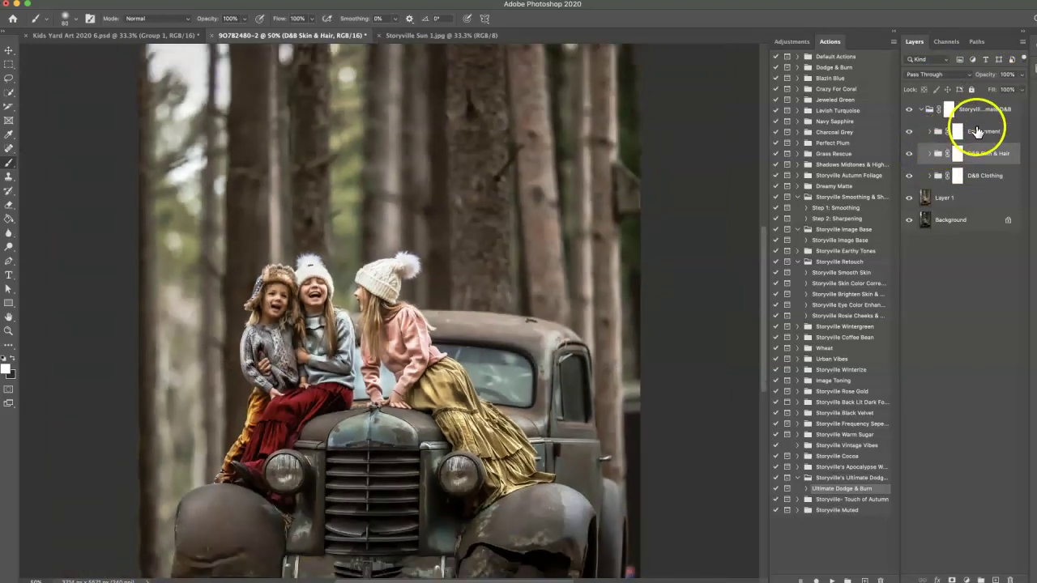
Step: Expand the Environment group and duplicate its D&B Combo layer
click(930, 132)
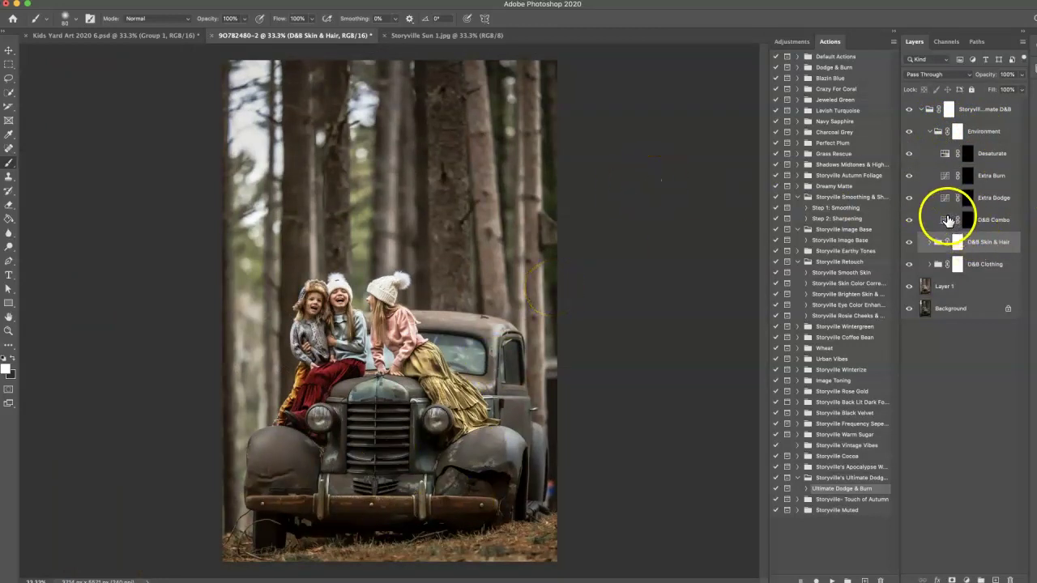
mouse_move(967, 219)
mouse_down()
mouse_move(989, 253)
mouse_move(952, 225)
mouse_move(989, 231)
mouse_move(979, 233)
mouse_up()
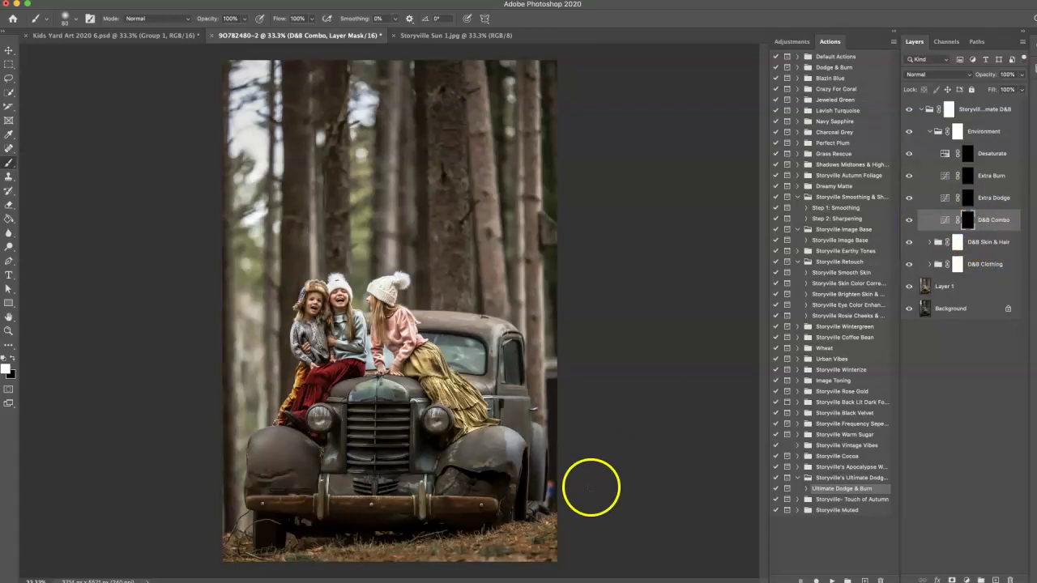
key(super+j)
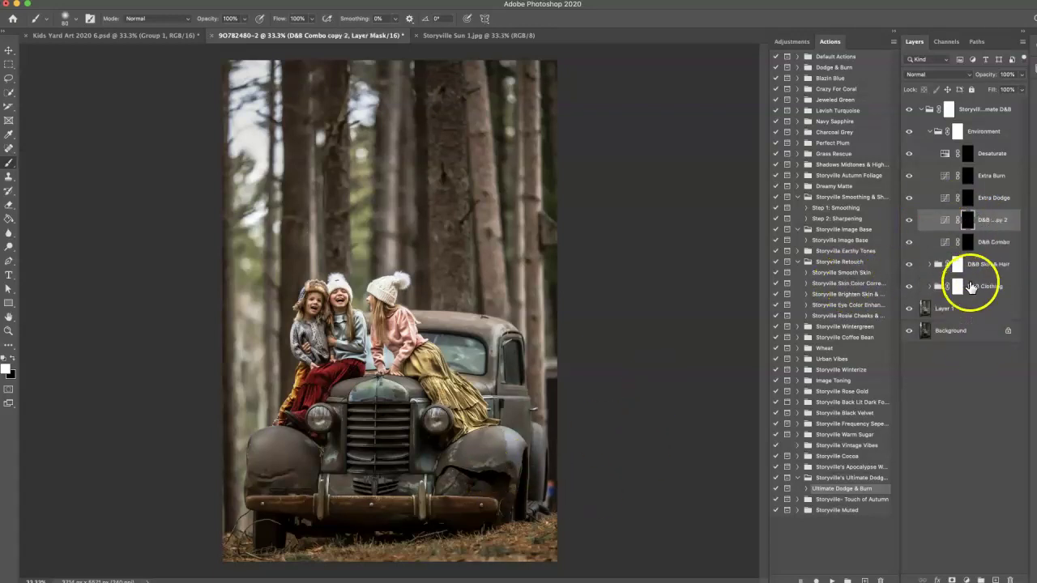
Step: Paint white on the original Environment D&B Combo mask with a larger brush over the car's front fenders, grille and bumper
click(975, 247)
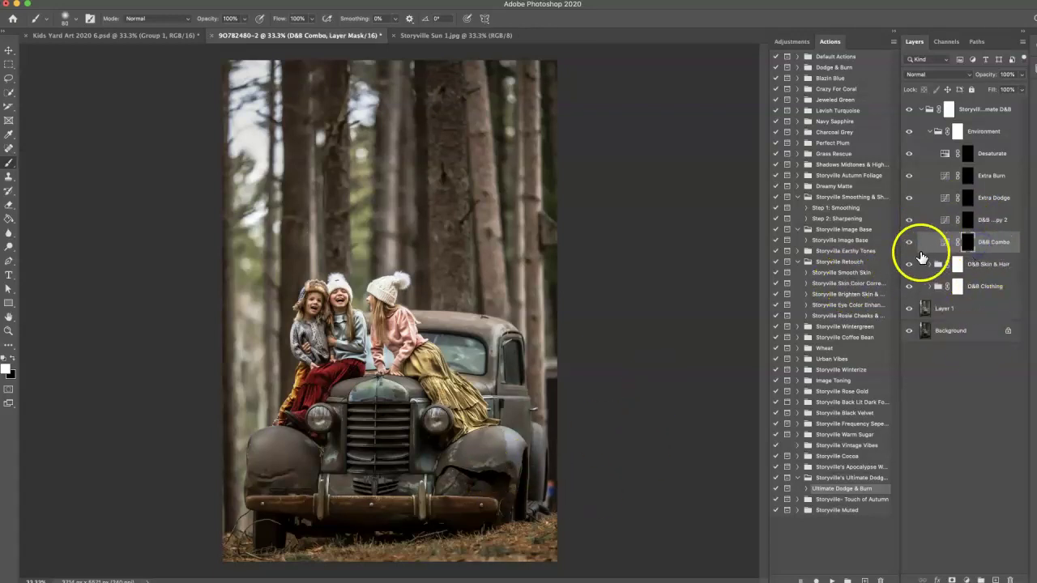
key(bracketright)
key(bracketright)
key(bracketright)
key(bracketright)
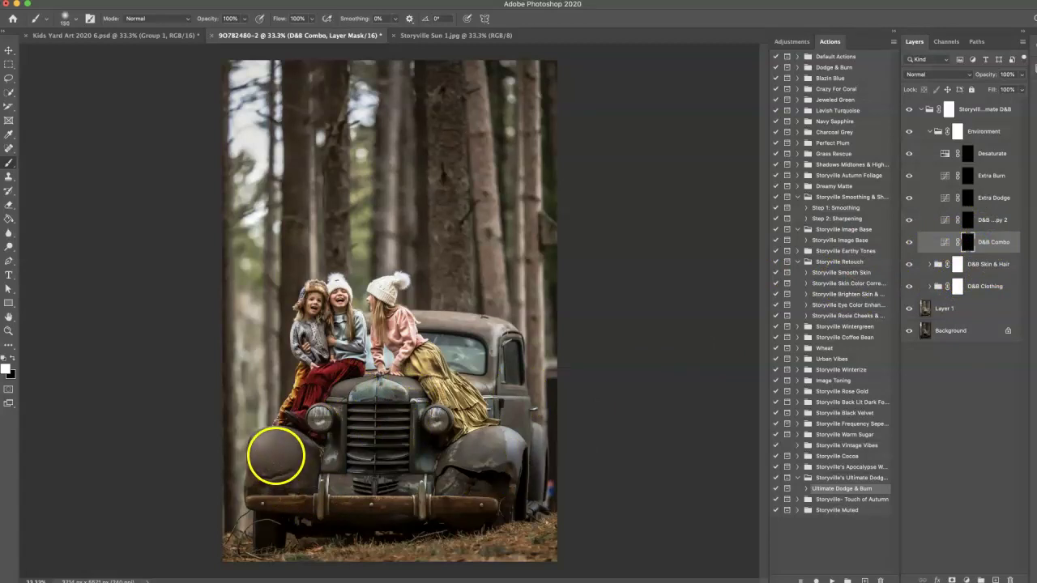
mouse_move(273, 455)
mouse_down()
mouse_move(273, 487)
mouse_move(346, 428)
mouse_move(355, 435)
mouse_move(339, 475)
mouse_move(395, 459)
mouse_move(415, 423)
mouse_move(454, 496)
mouse_move(500, 471)
mouse_move(506, 444)
mouse_up()
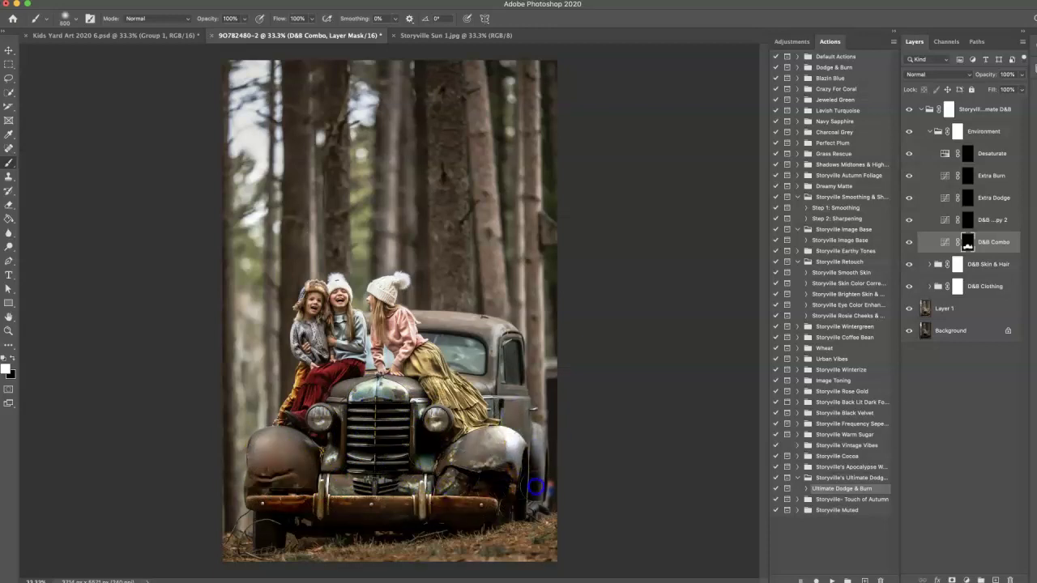
Step: Paint white on the D&B Combo mask with a 200 px brush over the car's roof, windshield and door side
key(bracketleft)
key(bracketleft)
key(bracketleft)
key(bracketleft)
key(bracketleft)
key(bracketleft)
key(bracketleft)
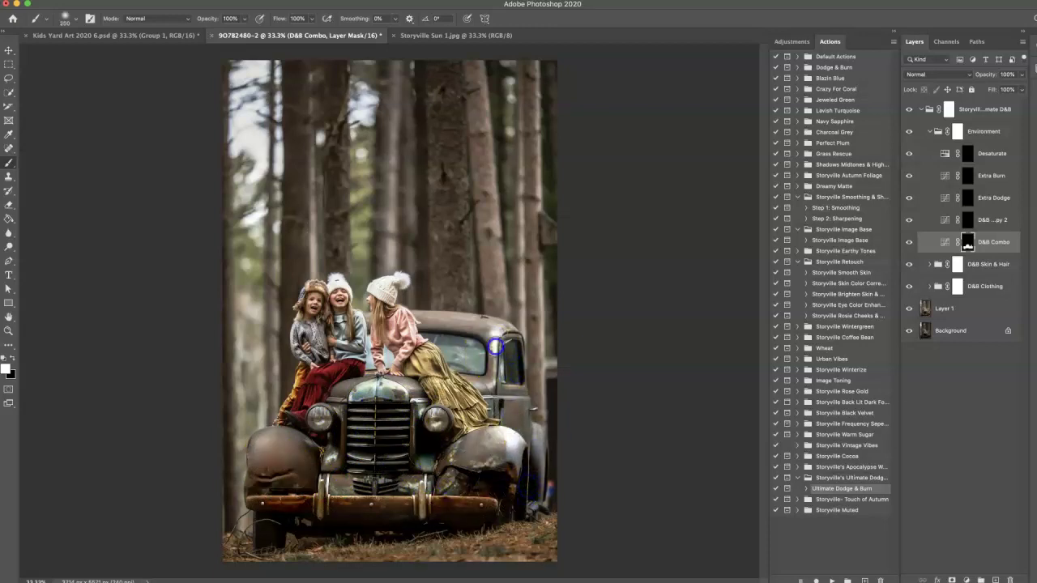
drag(495, 347, 472, 374)
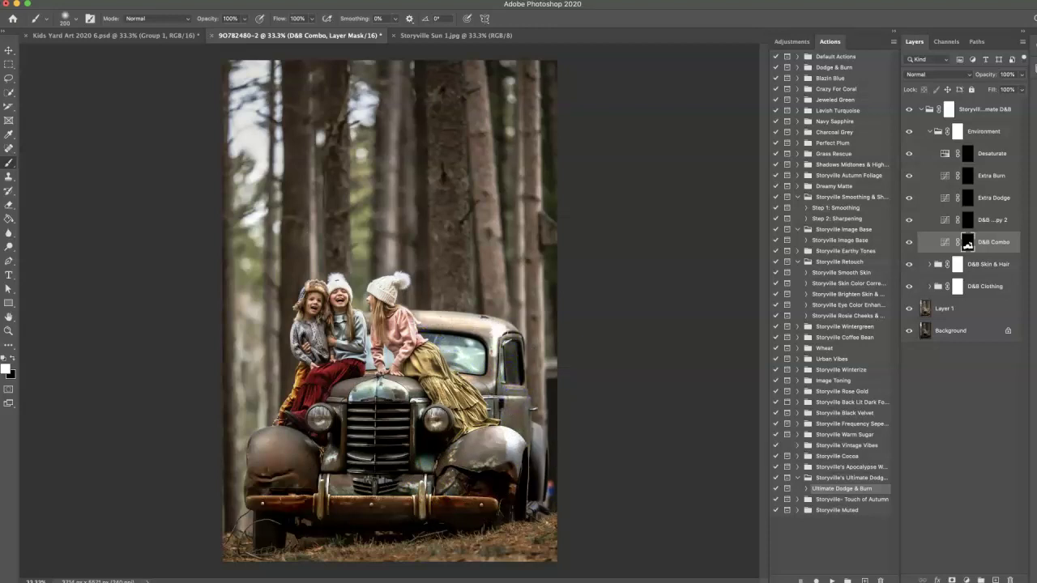
Step: Paint white on the D&B Combo mask with a 120 px brush over the hood and windshield area between the girls
key(ctrl+plus)
key(bracketleft)
key(bracketleft)
key(bracketleft)
key(bracketleft)
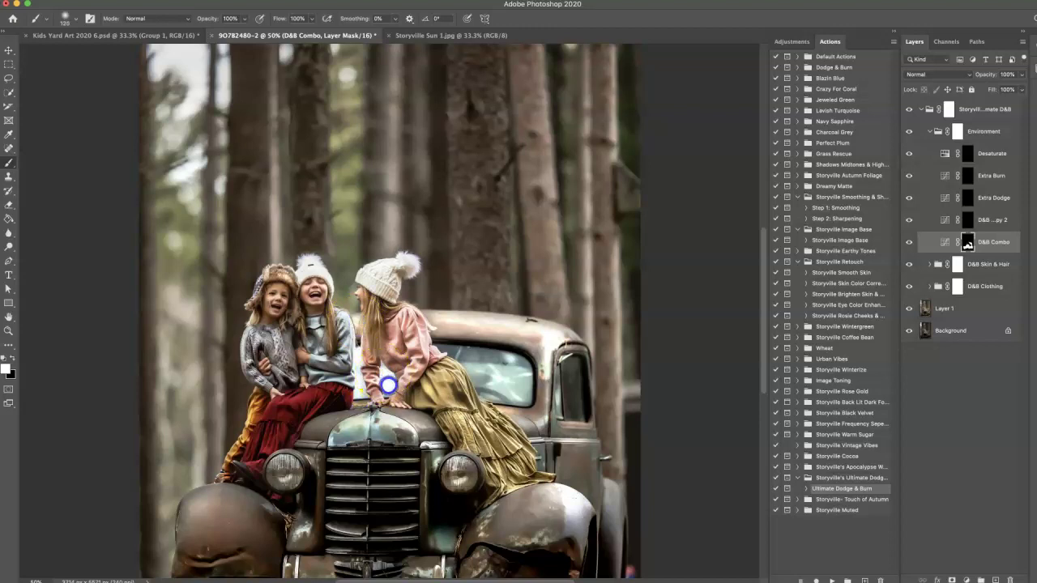
click(364, 394)
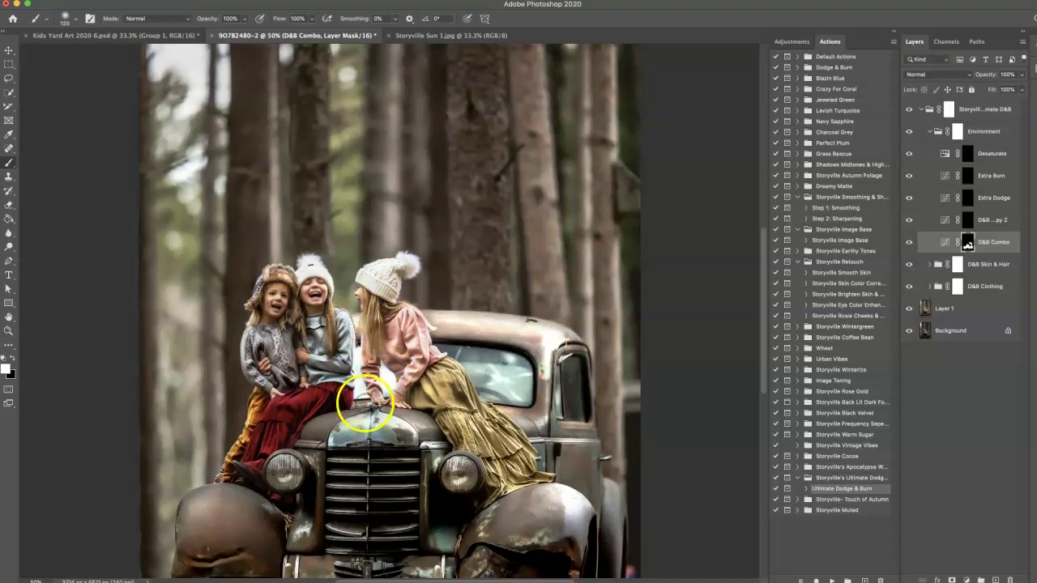
mouse_move(364, 402)
mouse_down()
mouse_move(394, 364)
mouse_move(358, 389)
mouse_move(374, 383)
mouse_move(366, 364)
mouse_up()
Step: Paint black with a larger brush on the D&B Combo mask to remove the effect from the gap between the girls
key(x)
key(bracketright)
key(bracketright)
key(bracketright)
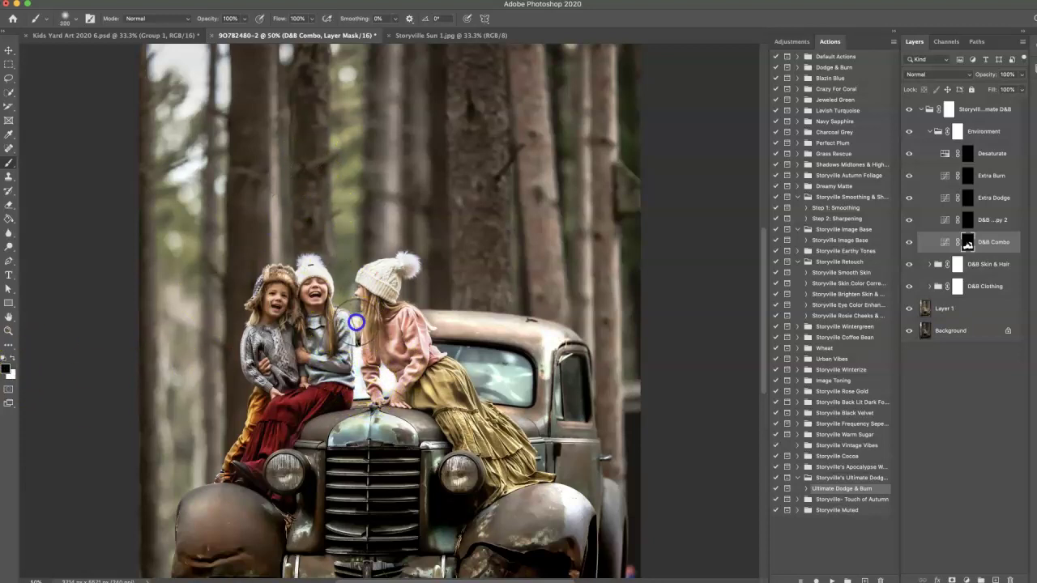
mouse_move(356, 323)
mouse_down()
mouse_move(356, 371)
mouse_move(383, 388)
mouse_up()
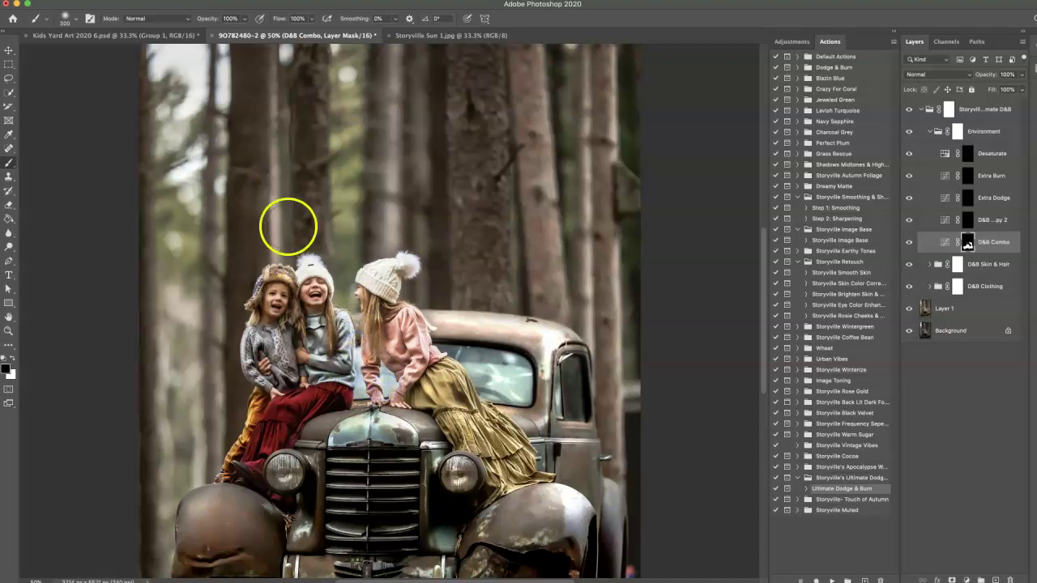
Step: Switch back to white and paint more of the car's grille and the fender below the gold skirt on the D&B Combo mask
key(x)
mouse_move(407, 453)
mouse_down()
mouse_move(376, 434)
mouse_move(360, 483)
mouse_move(405, 454)
mouse_move(353, 432)
mouse_move(293, 471)
mouse_move(299, 501)
mouse_move(489, 489)
mouse_move(532, 529)
mouse_move(578, 512)
mouse_up()
key(ctrl+minus)
click(519, 430)
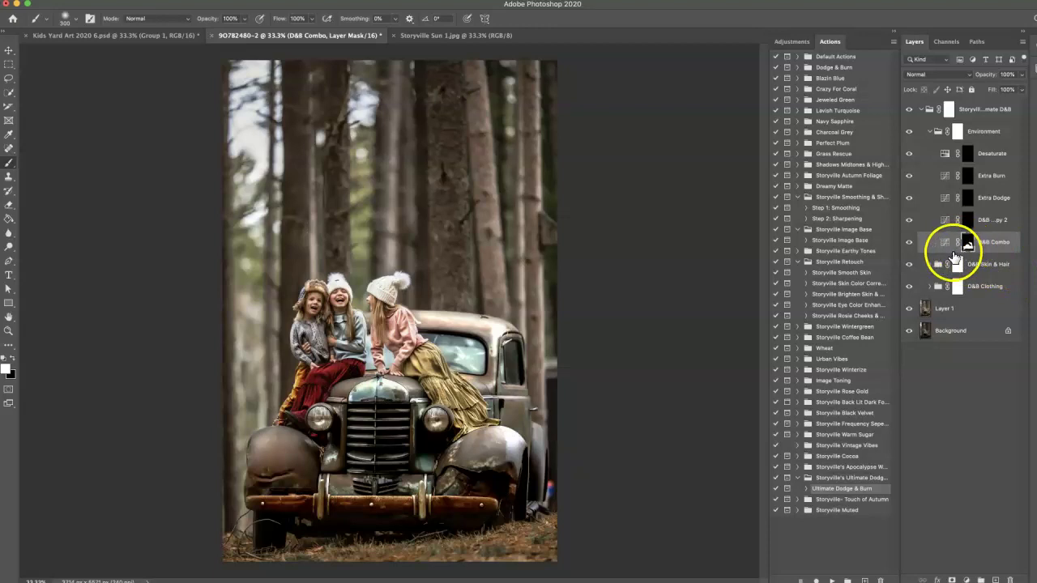
key(super+j)
mouse_move(502, 441)
mouse_down()
mouse_move(514, 445)
mouse_move(486, 349)
mouse_move(440, 325)
mouse_move(569, 451)
mouse_up()
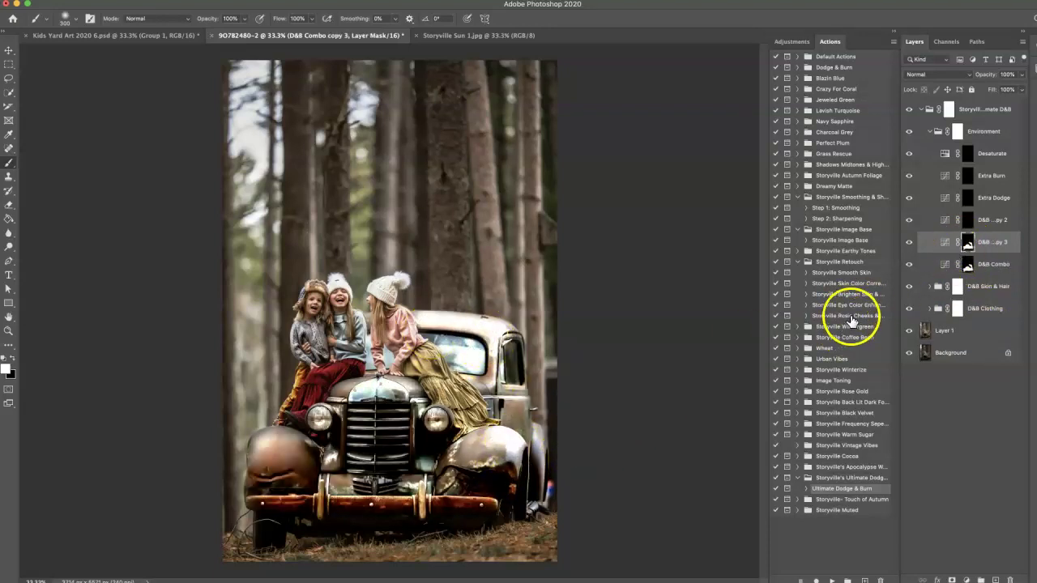
key(Delete)
Step: Paint white on the D&B Combo copy 2 mask over both front fenders, the rusty bumper and the grille
click(976, 217)
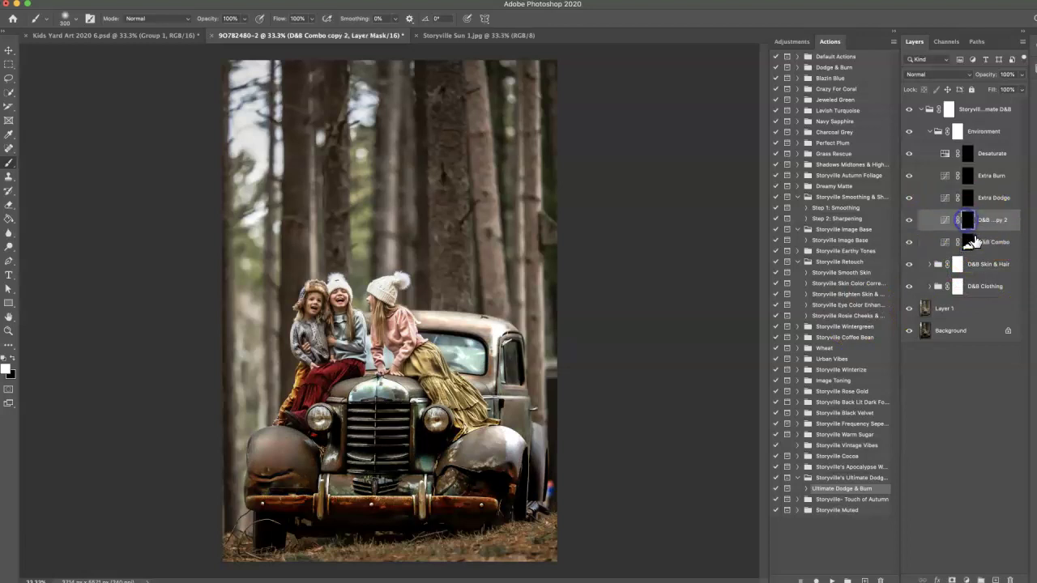
mouse_move(278, 452)
mouse_down()
mouse_move(260, 475)
mouse_move(272, 450)
mouse_up()
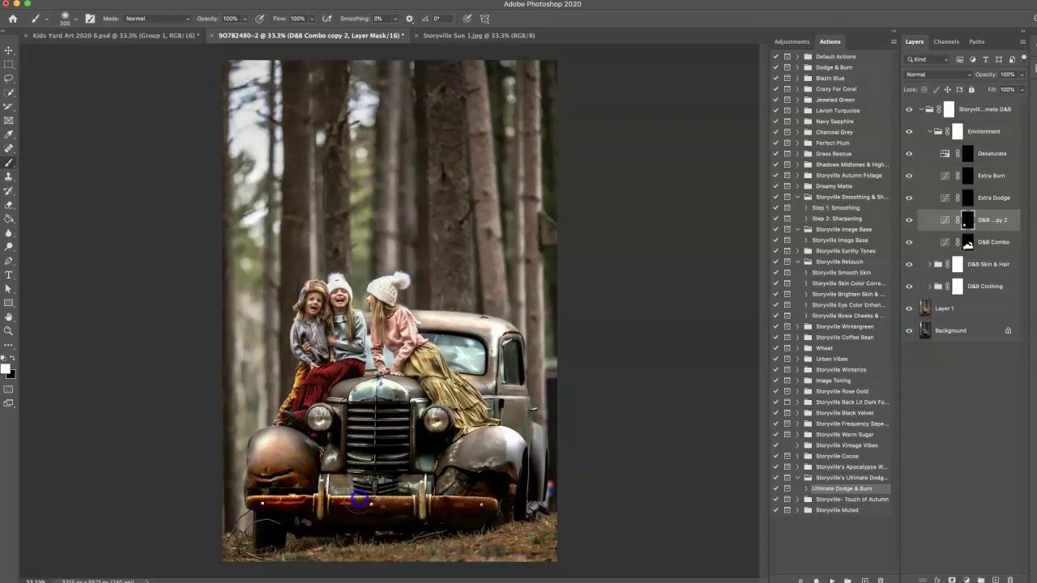
drag(505, 451, 468, 472)
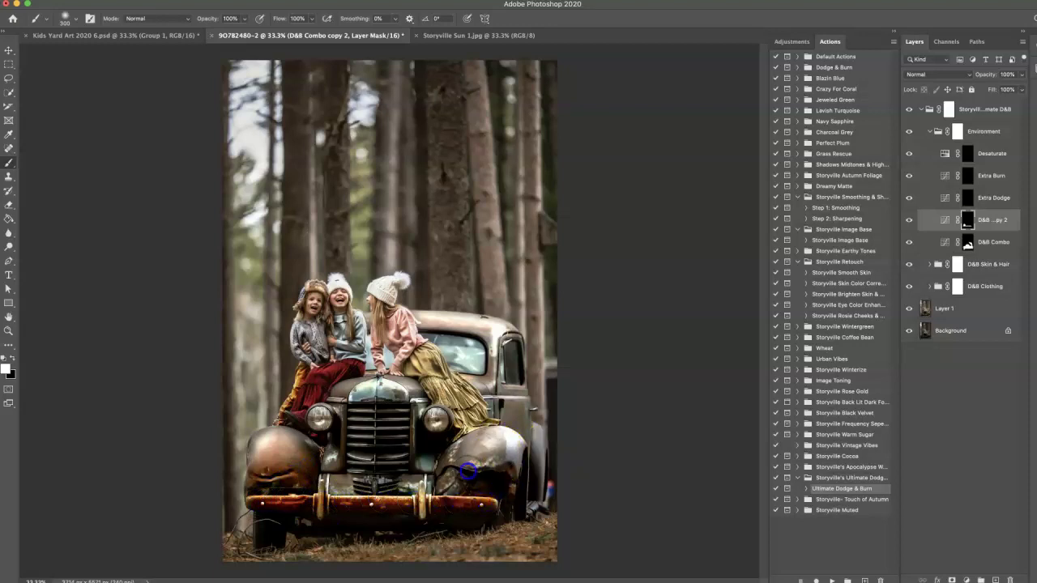
click(403, 460)
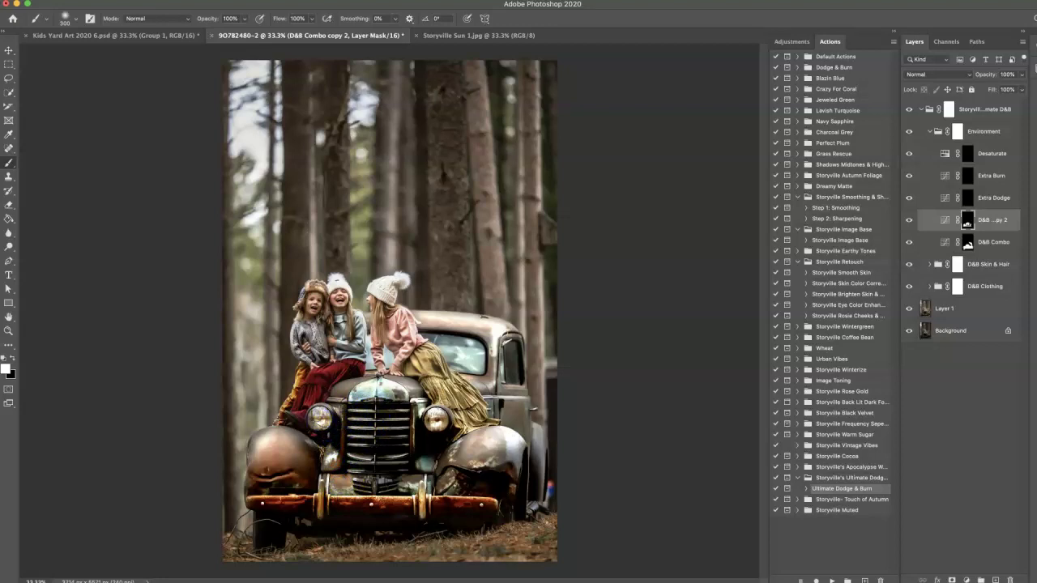
Step: Paint white on the D&B Combo copy 2 mask over the car's hood, and with a smaller brush over its door and side window
click(344, 391)
mouse_move(350, 387)
mouse_down()
mouse_move(397, 383)
mouse_move(419, 400)
mouse_up()
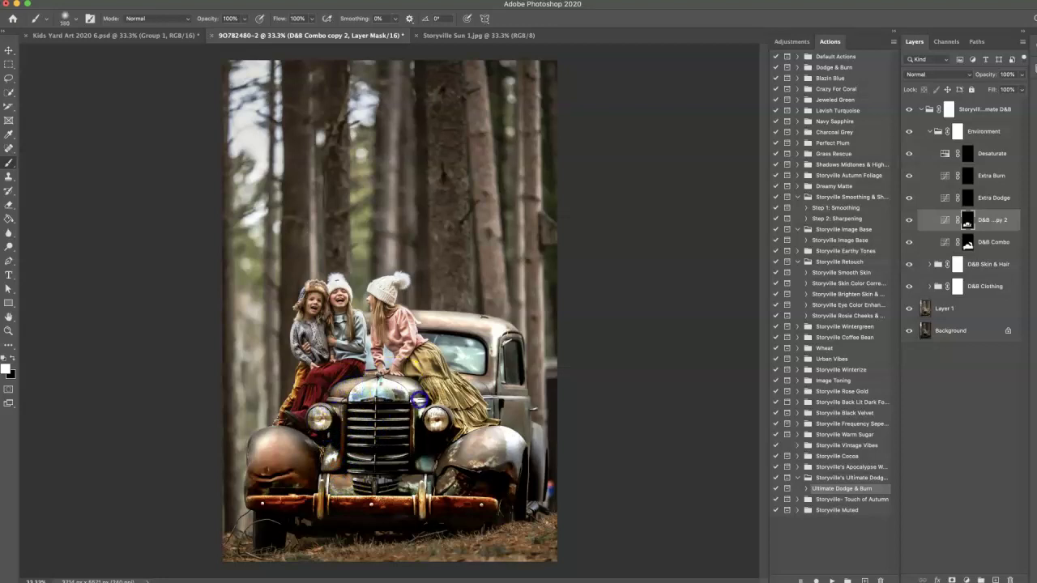
mouse_move(537, 459)
ctrl+alt+mouse_down()
mouse_move(523, 442)
mouse_move(537, 483)
ctrl+alt+mouse_up()
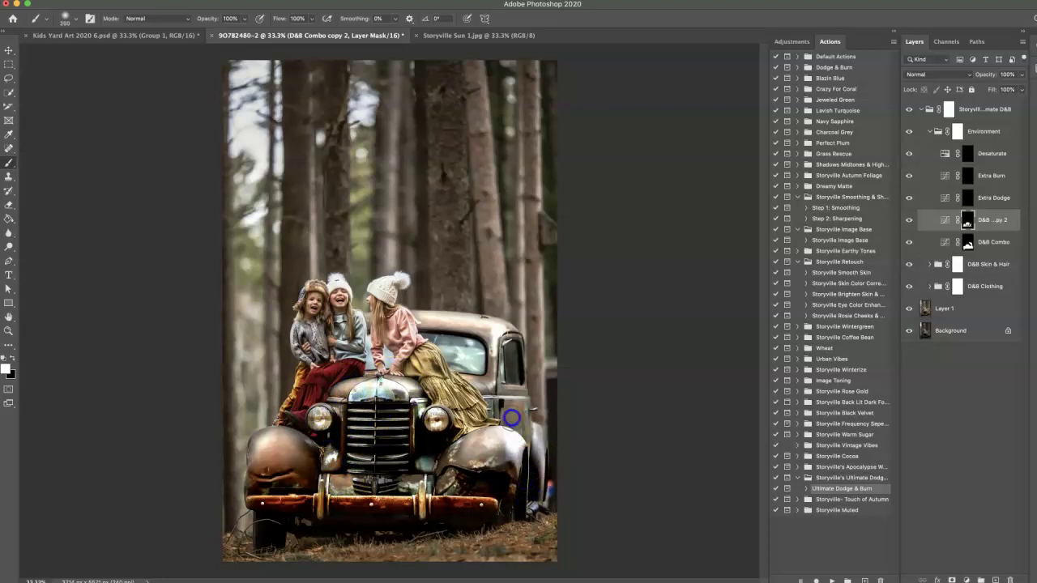
click(513, 360)
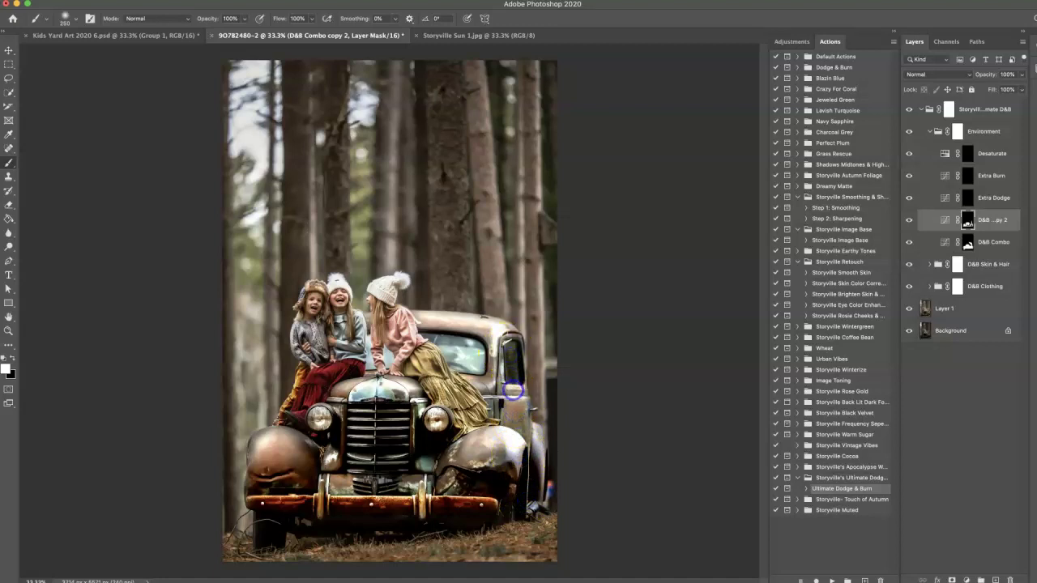
Step: Paint white on the Environment Extra Dodge mask over the car's hood edge, grille, both headlights and bumper
click(968, 197)
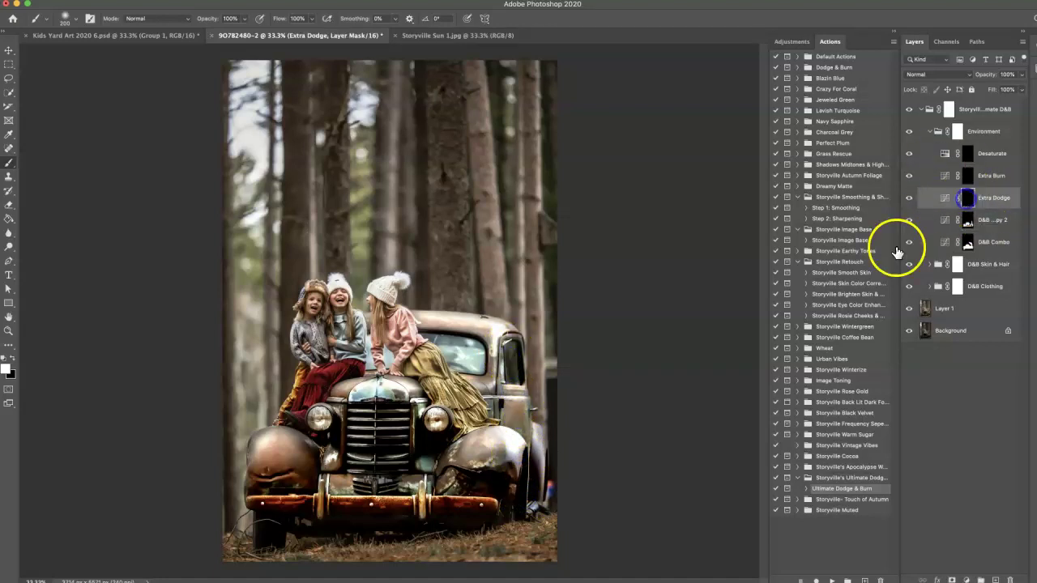
click(336, 394)
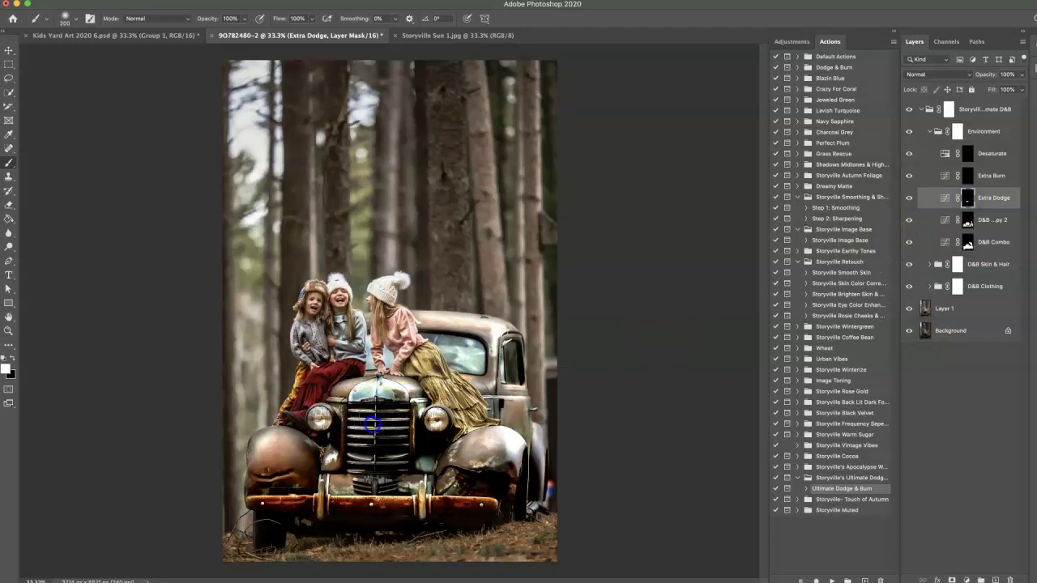
click(435, 423)
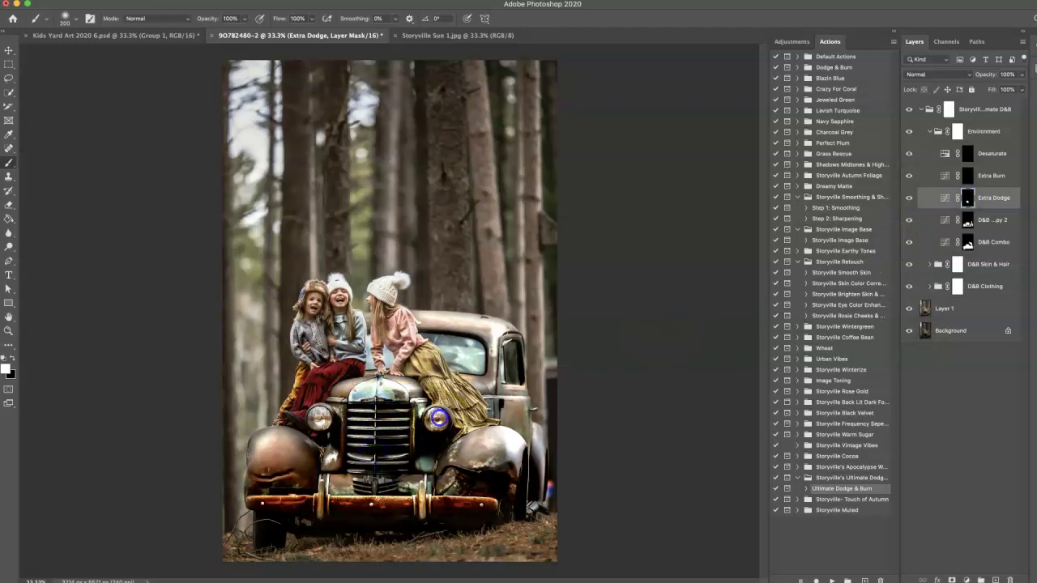
click(322, 420)
click(275, 506)
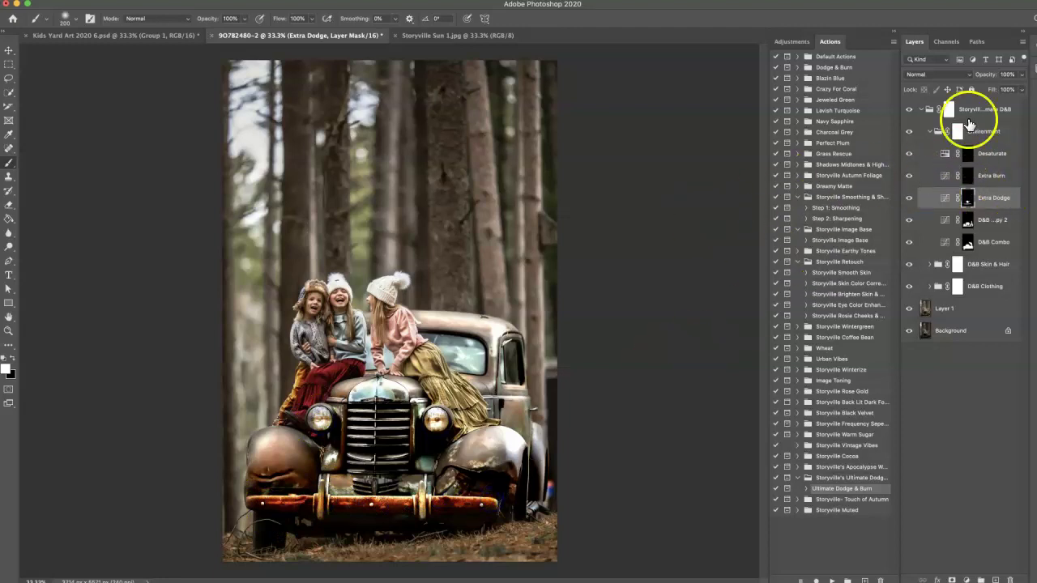
Step: Collapse the Environment group and toggle its visibility to compare the car without and with its dodge and burn edits
click(927, 133)
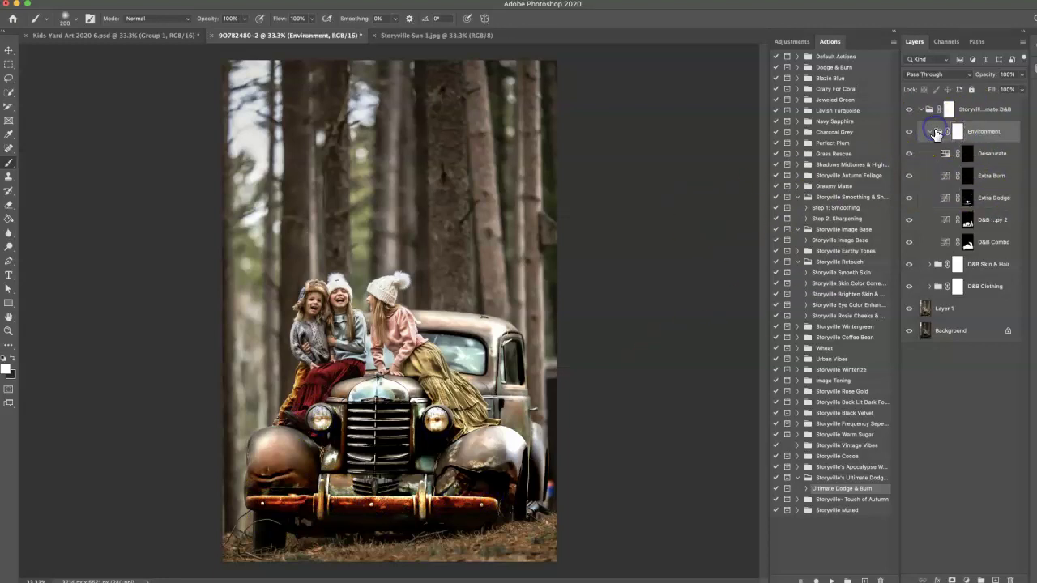
click(930, 132)
click(908, 132)
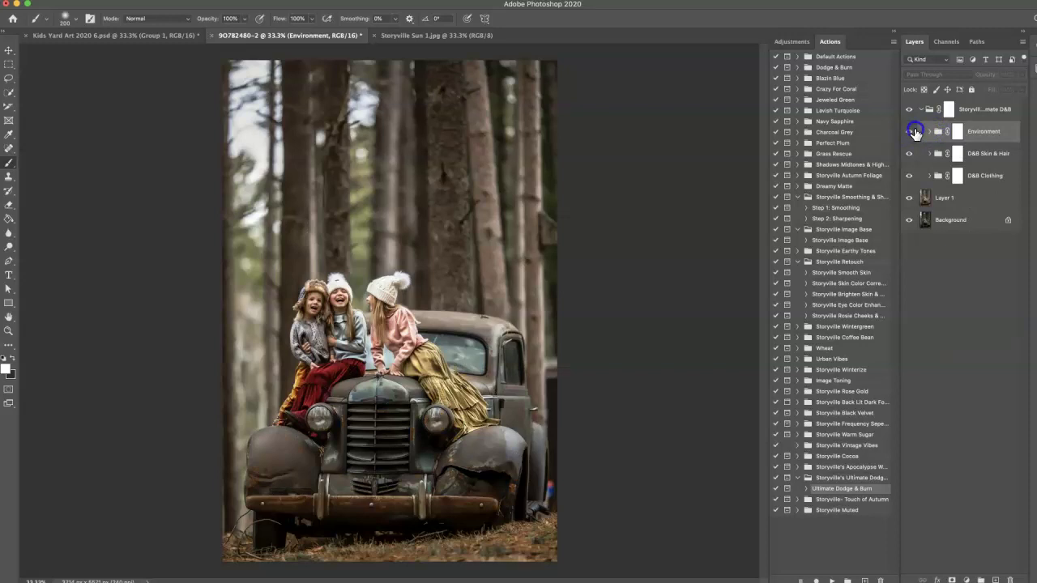
click(912, 132)
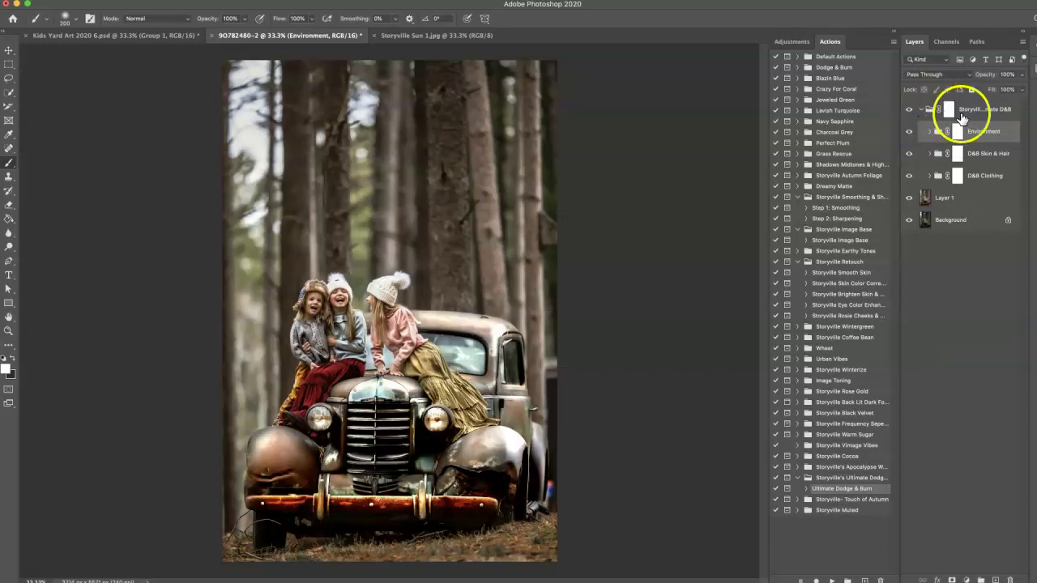
Step: Collapse the Storyville's Ultimate D&B group and toggle its visibility to compare the image before and after all dodge and burn
click(921, 110)
click(929, 109)
click(909, 109)
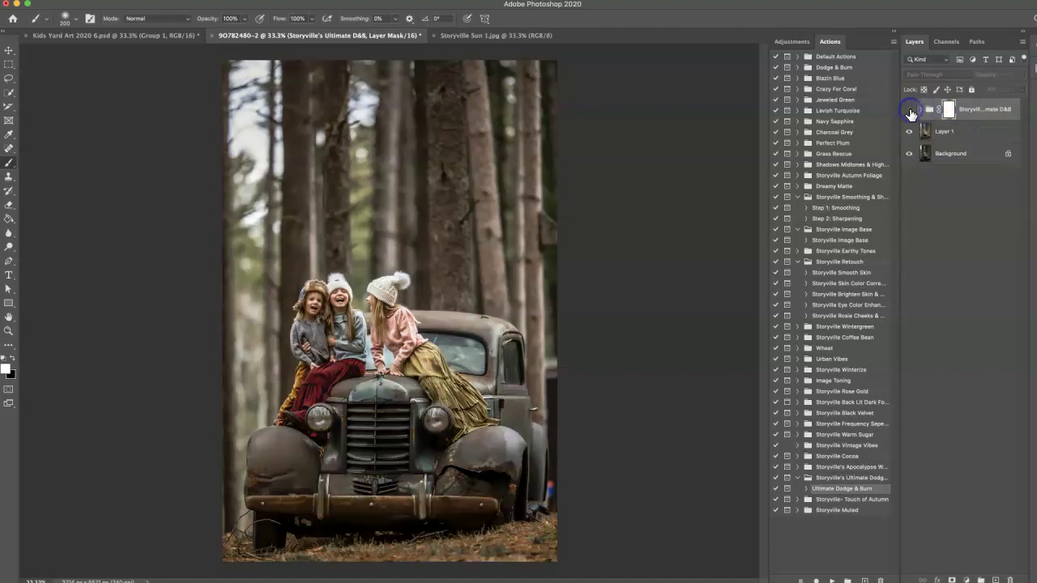
click(911, 111)
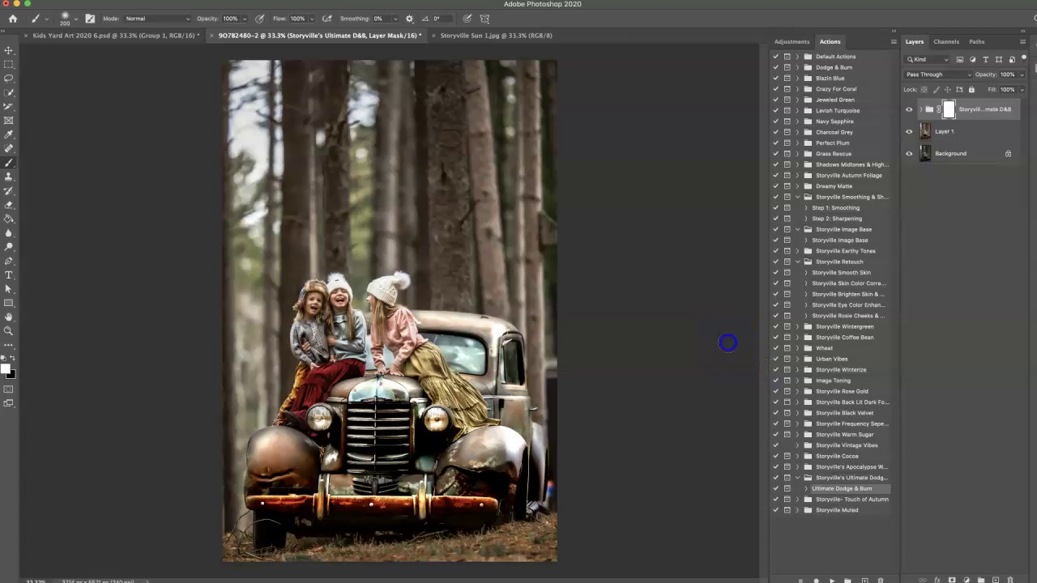
Step: Run the Storyville Image Base action and continue past its message
click(845, 239)
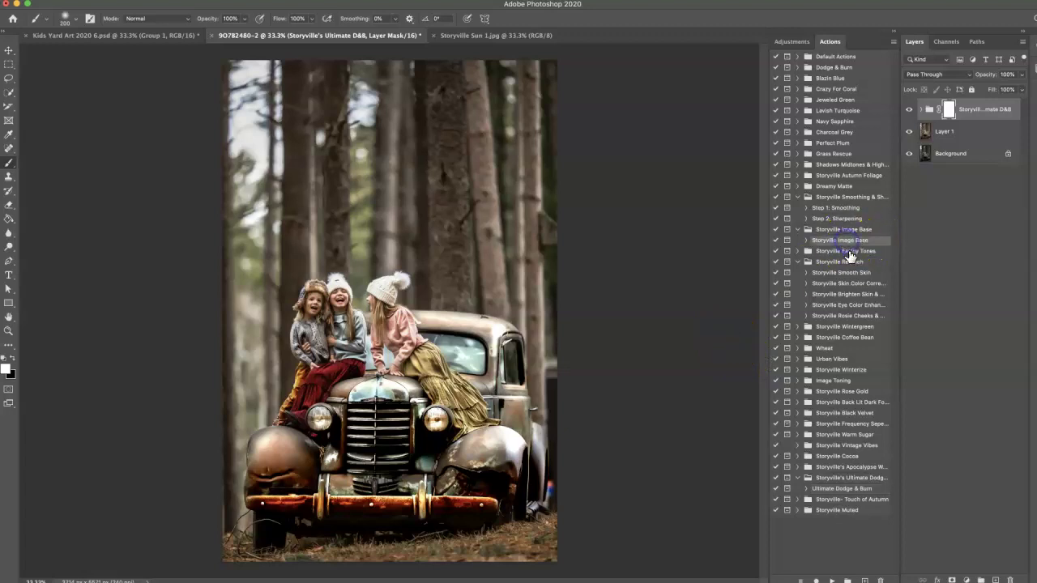
click(831, 580)
click(706, 227)
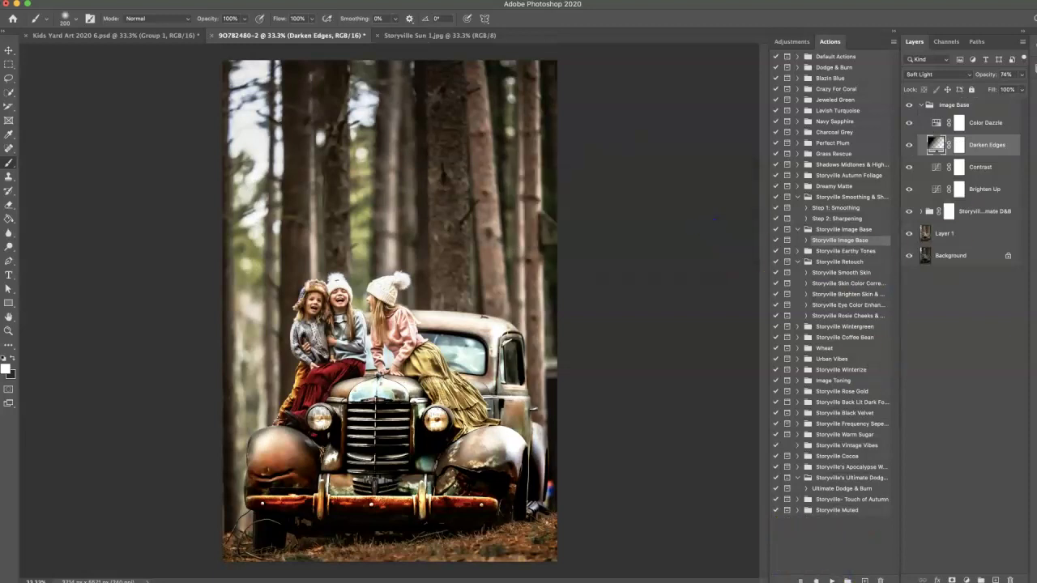
Step: Paint black on the Darken Edges mask over the children and the car's hood, grille and fenders with a 1100 px brush
click(961, 145)
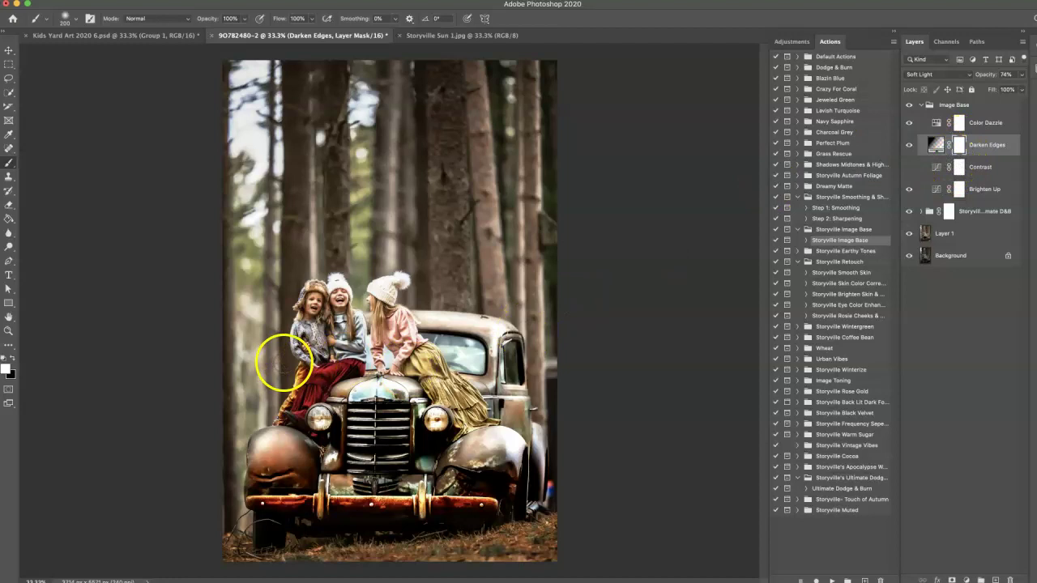
click(15, 359)
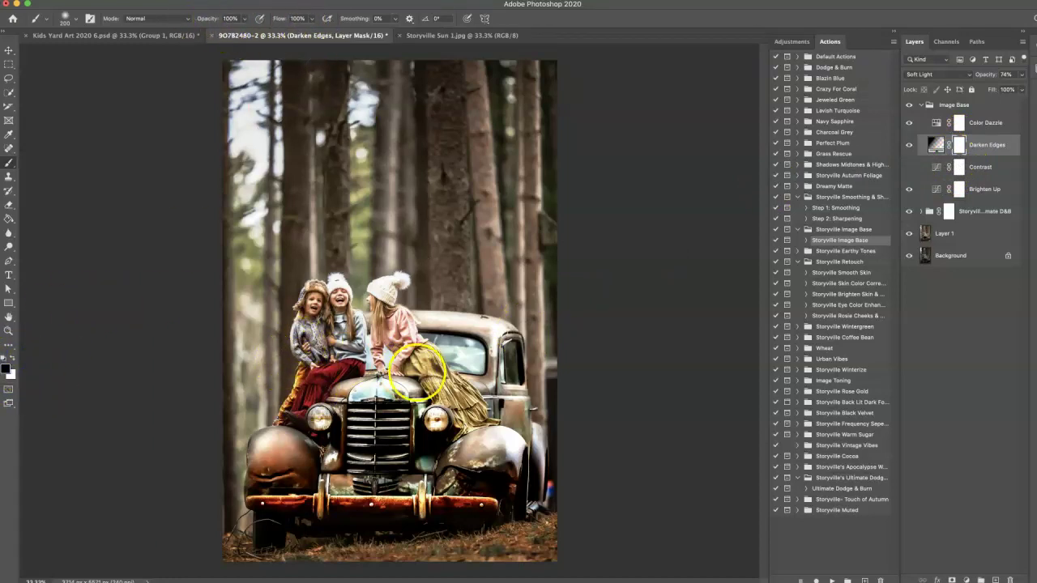
key(bracketright)
key(bracketright)
key(bracketright)
key(bracketright)
key(bracketright)
key(bracketright)
key(bracketright)
key(bracketright)
key(bracketright)
key(bracketright)
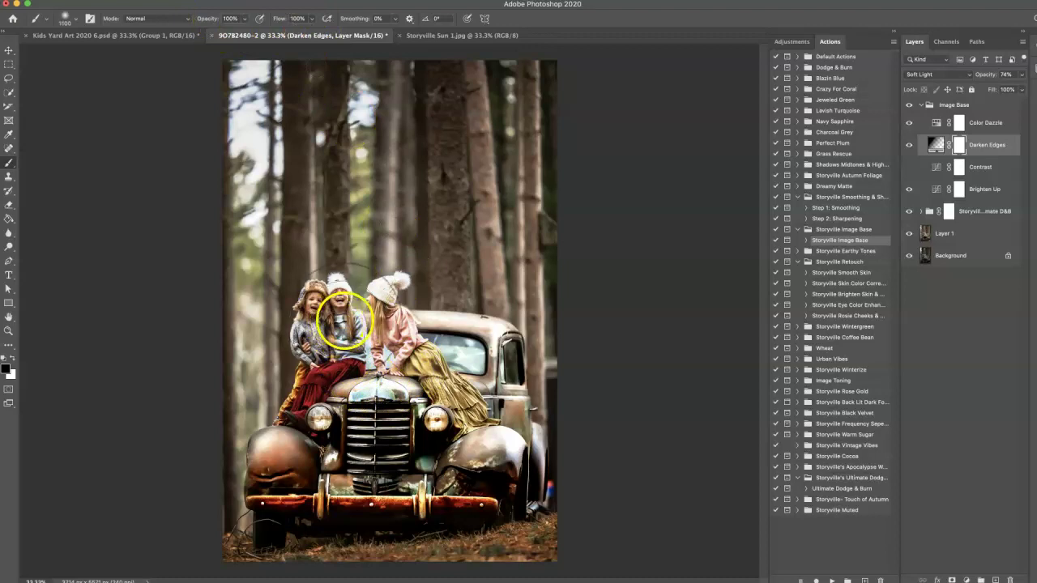
click(333, 369)
click(416, 416)
click(491, 443)
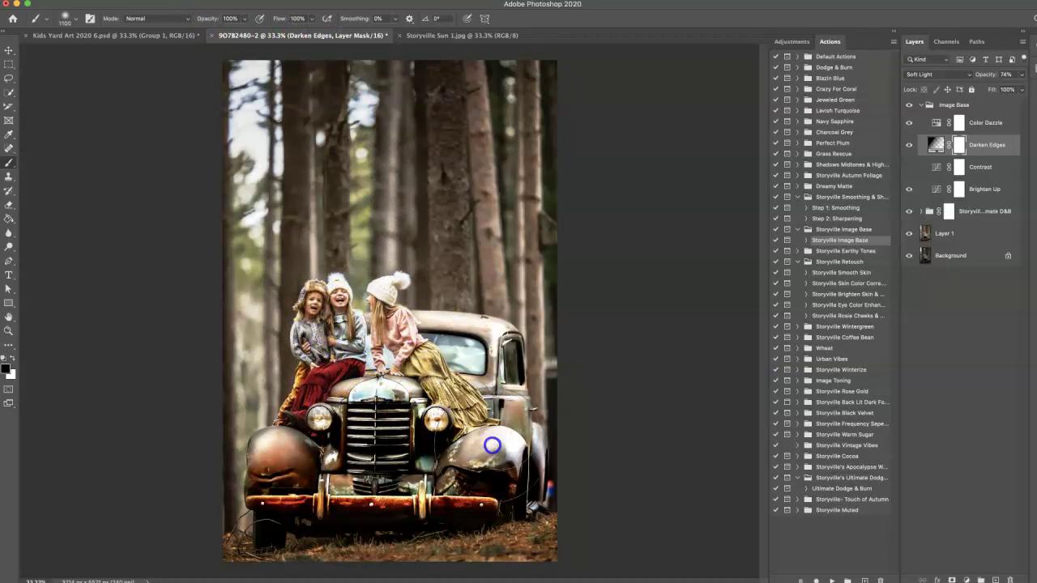
click(297, 487)
click(357, 386)
Step: Paint black on the Brighten Up mask over the children and the front of the car
click(962, 190)
mouse_move(344, 330)
mouse_down()
mouse_move(349, 304)
mouse_move(474, 381)
mouse_move(530, 439)
mouse_up()
mouse_move(407, 464)
mouse_down()
mouse_move(301, 412)
mouse_move(361, 353)
mouse_move(437, 472)
mouse_up()
click(357, 437)
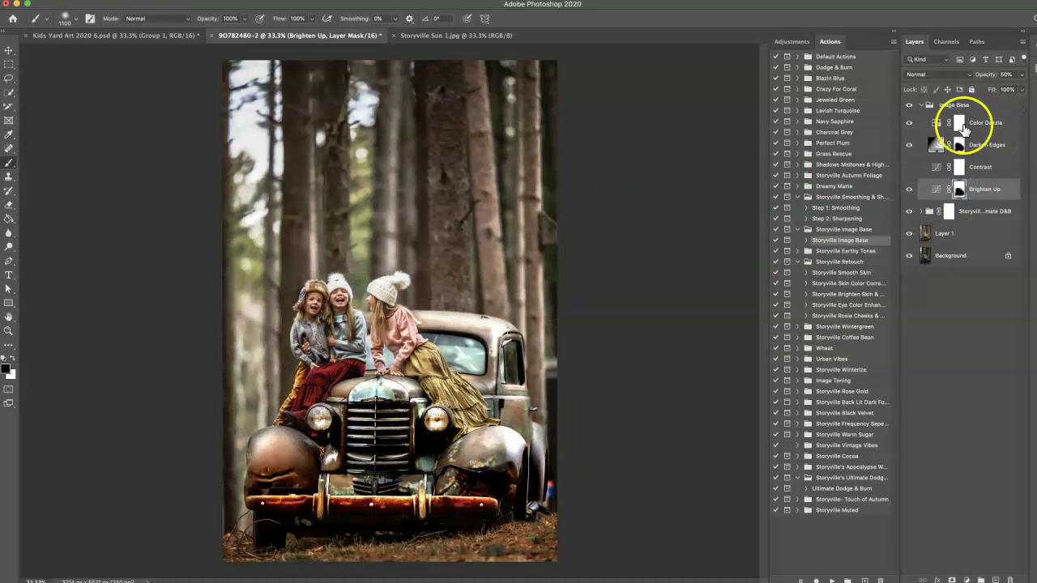
Step: Set the Color Dazzle layer's opacity to 41% and paint black on its mask over the children with a large brush at 54% opacity
click(960, 125)
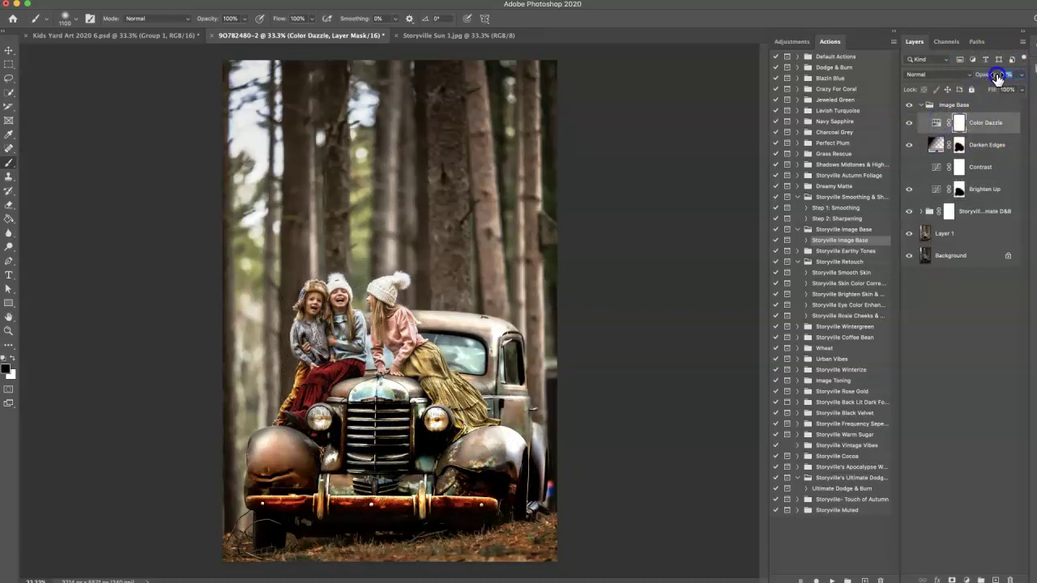
click(960, 124)
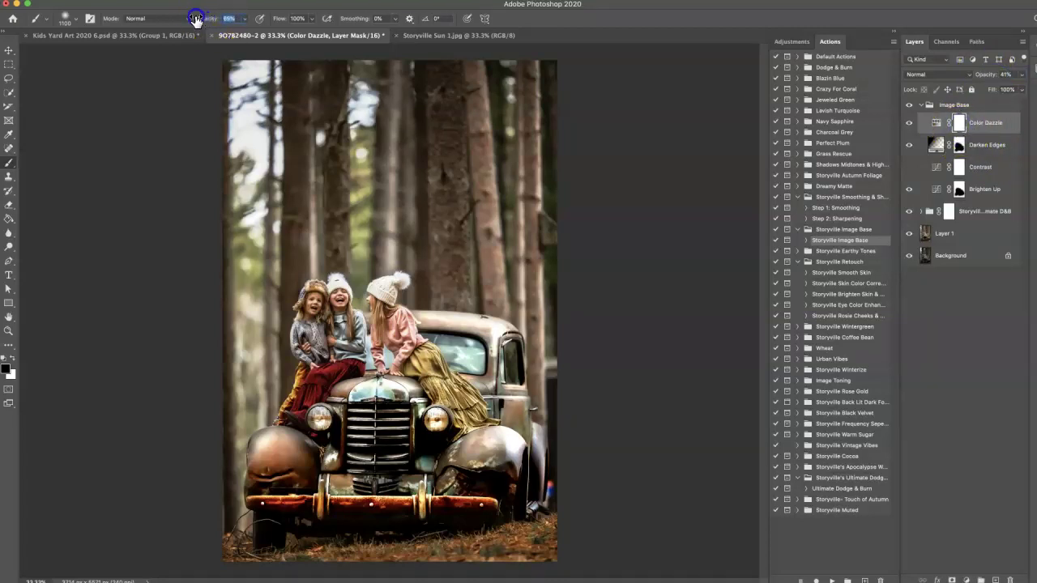
key(bracketright)
key(bracketright)
key(bracketright)
click(304, 246)
click(331, 343)
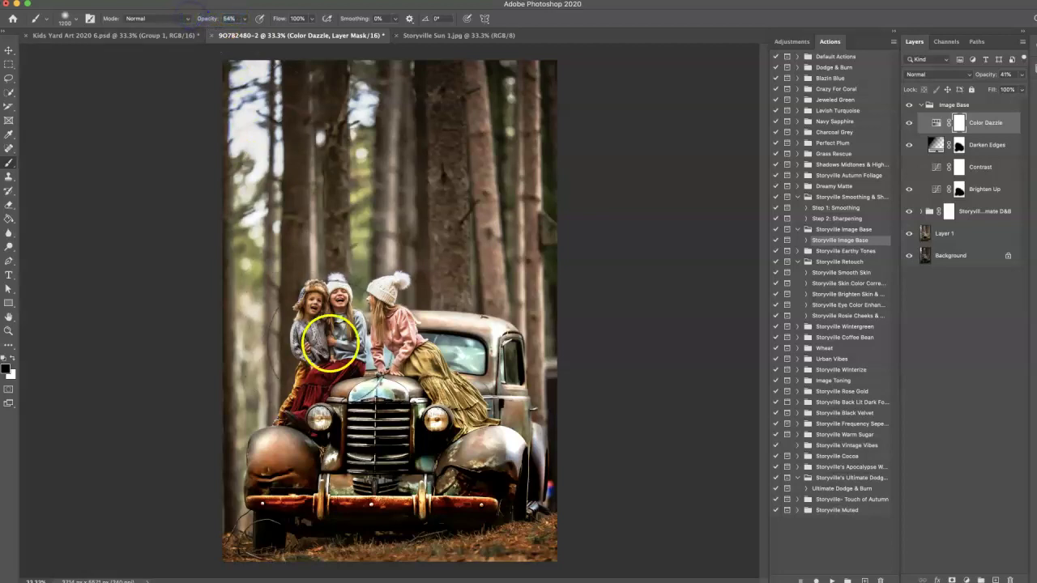
click(332, 328)
click(373, 328)
click(375, 328)
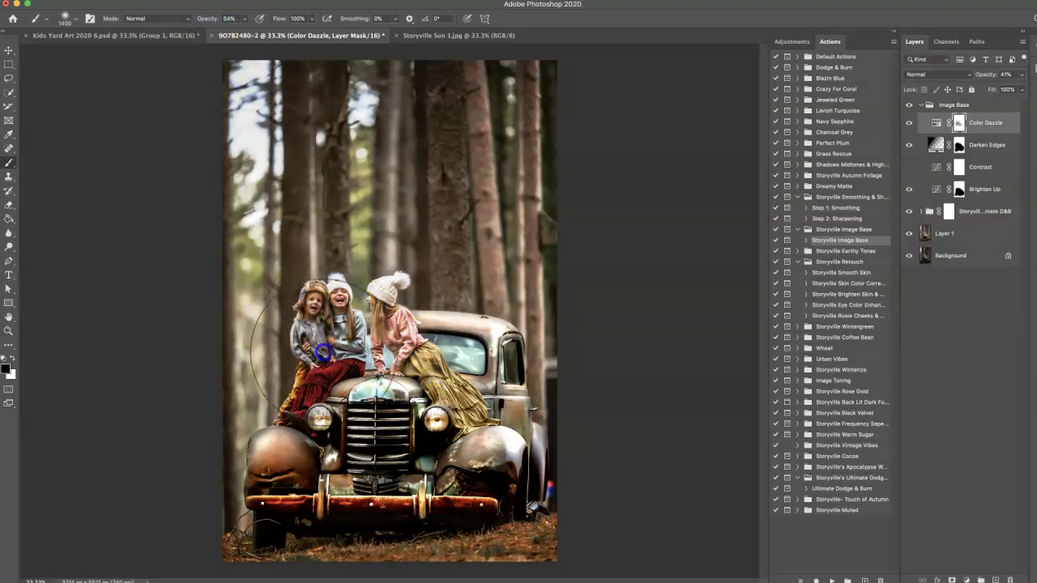
Step: Collapse the Image Base group and toggle its visibility to compare the image without and with it
click(923, 106)
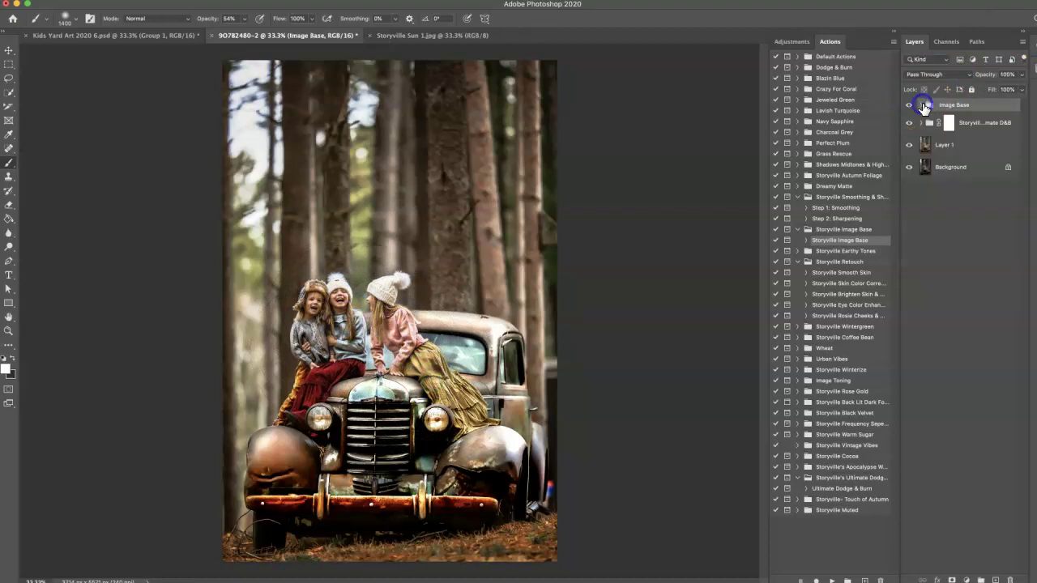
click(910, 106)
click(909, 106)
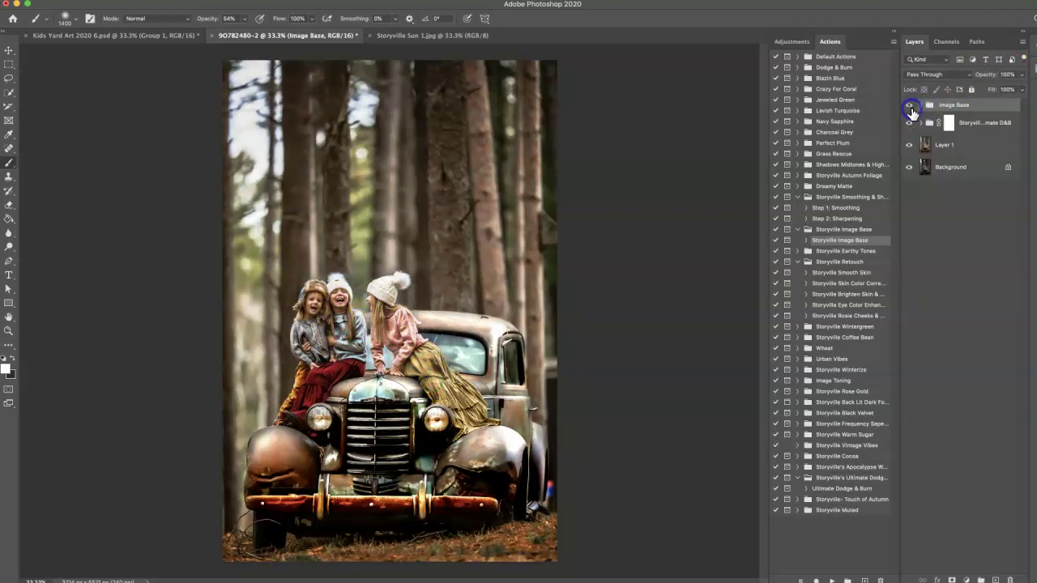
Step: Run the Storyville Brighten Skin & Eyes action, continue past its message and expand the new Brighten Skin & Eyes group
click(874, 295)
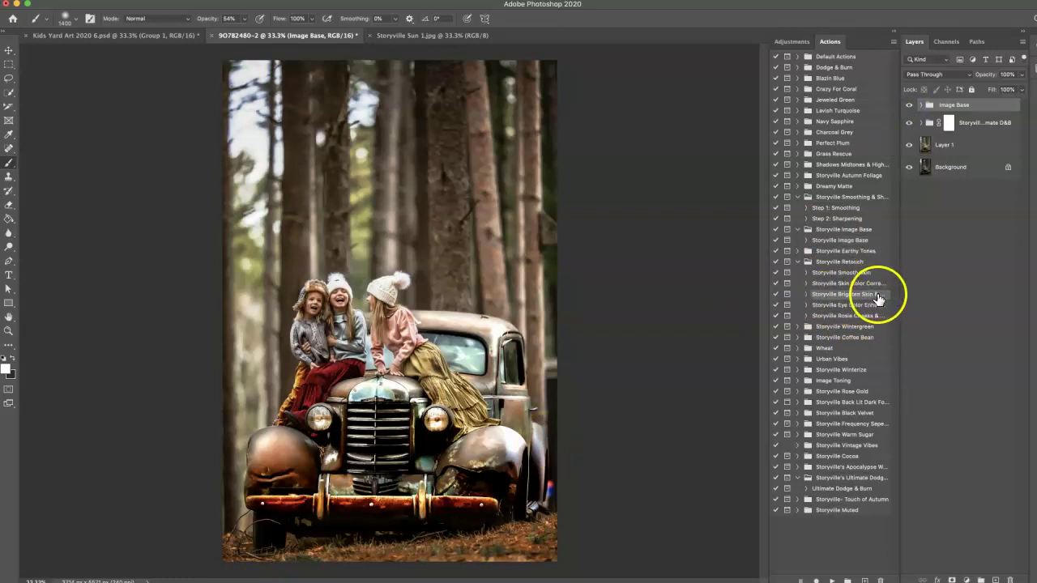
click(831, 579)
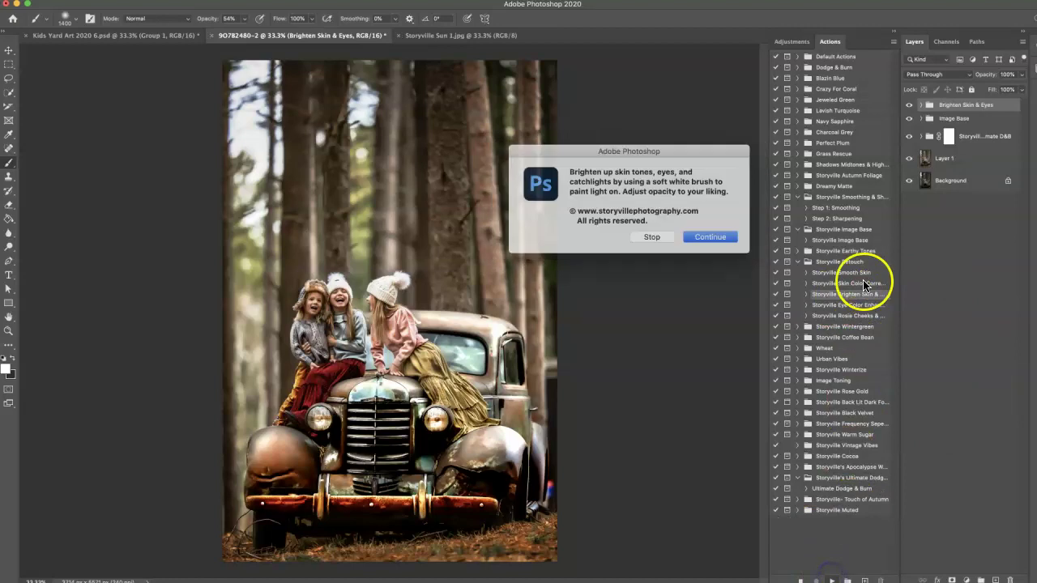
click(707, 234)
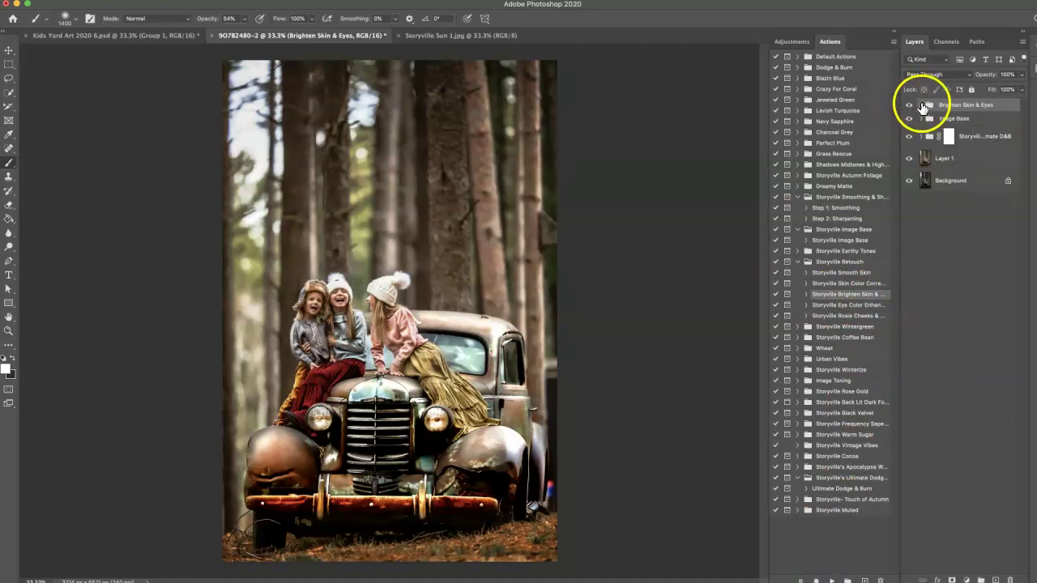
click(920, 106)
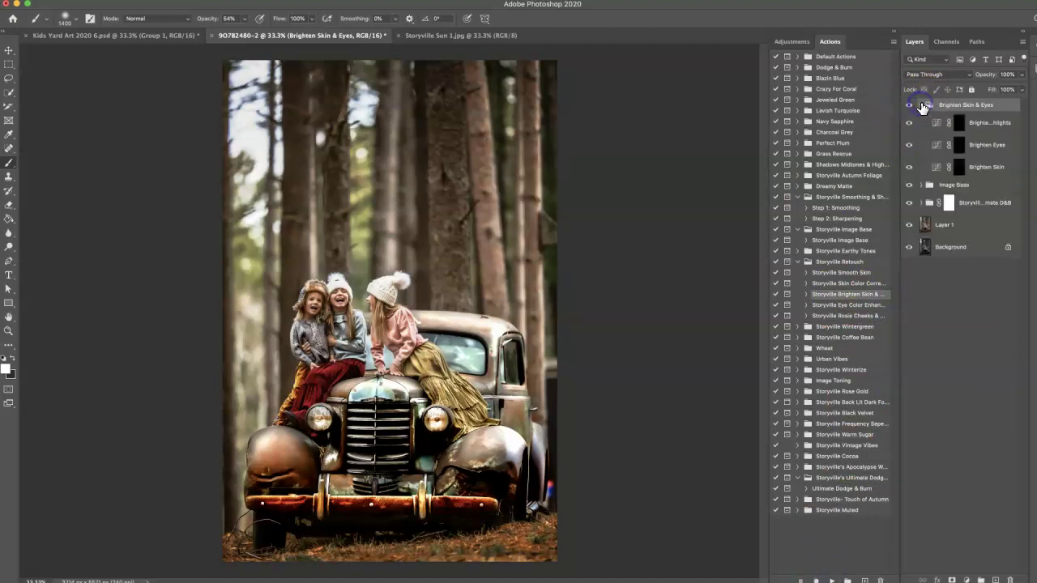
Step: Paint white on the Brighten Eyes mask over both eyes of the child in the fur hat, using a 20 px brush at 98% opacity
click(959, 145)
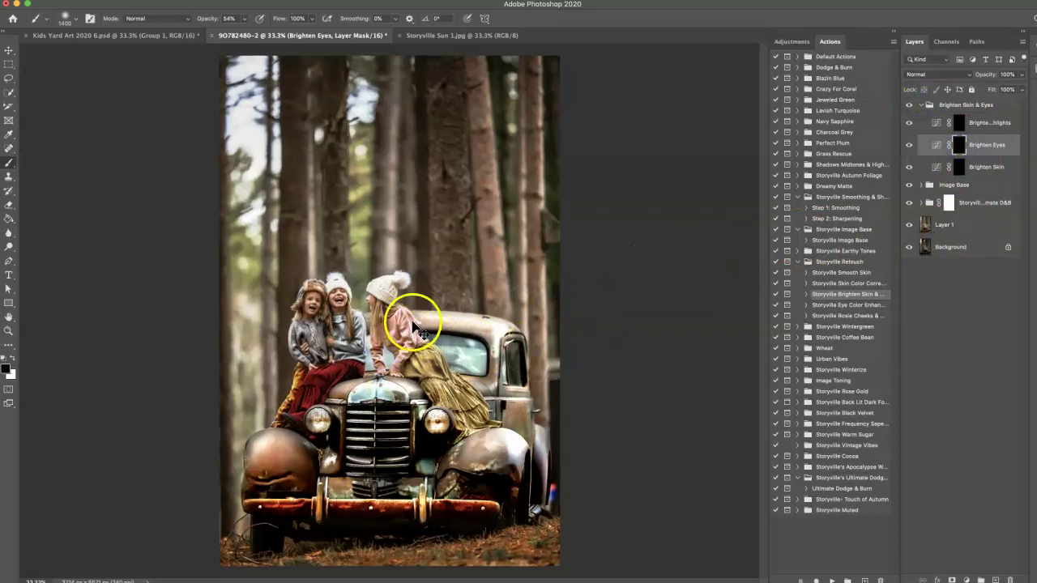
scroll(405, 309, up, 3)
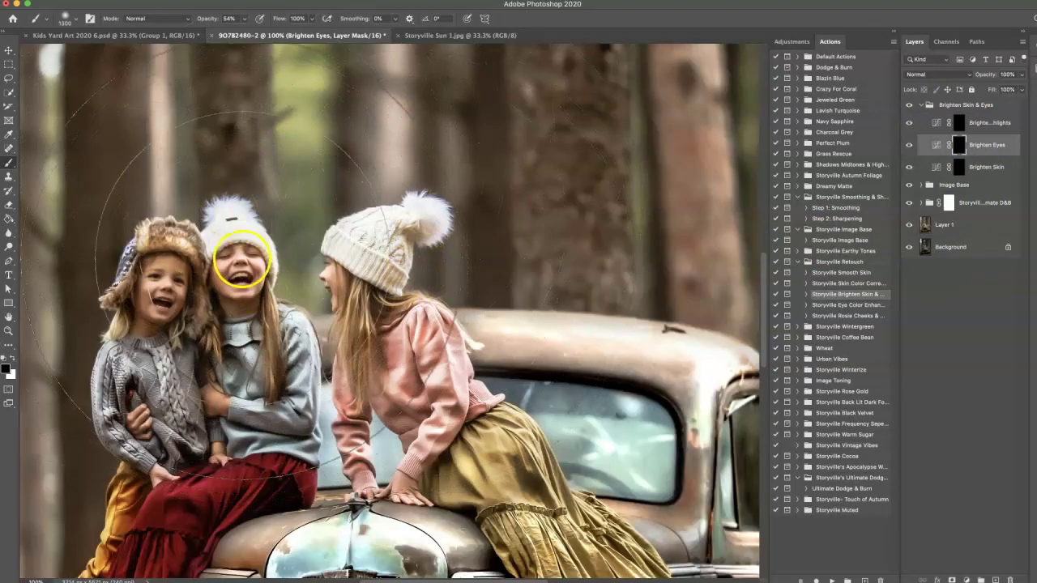
key(bracketleft)
key(bracketleft)
key(bracketleft)
key(bracketleft)
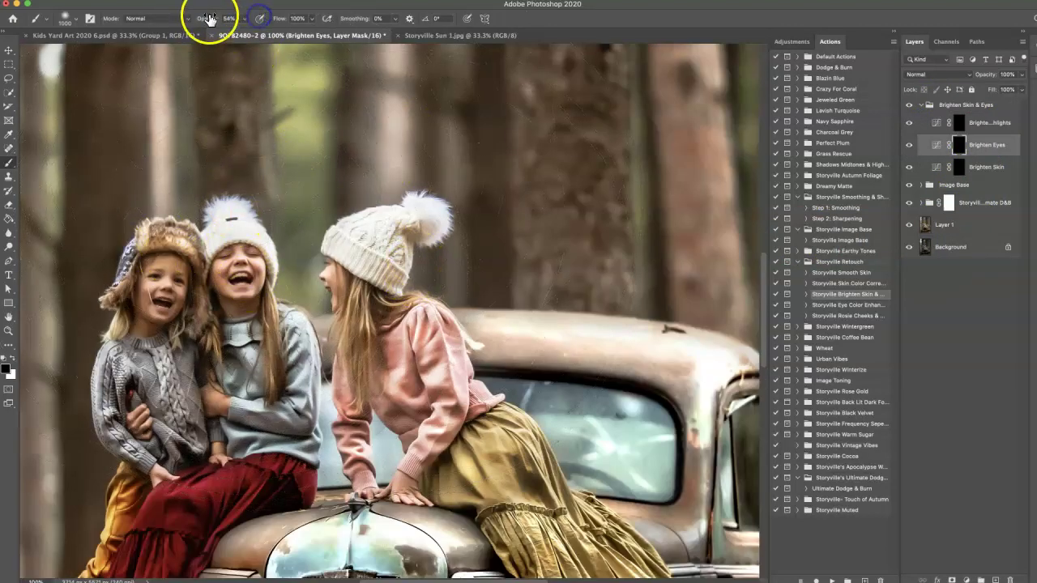
drag(206, 18, 256, 18)
key(bracketleft)
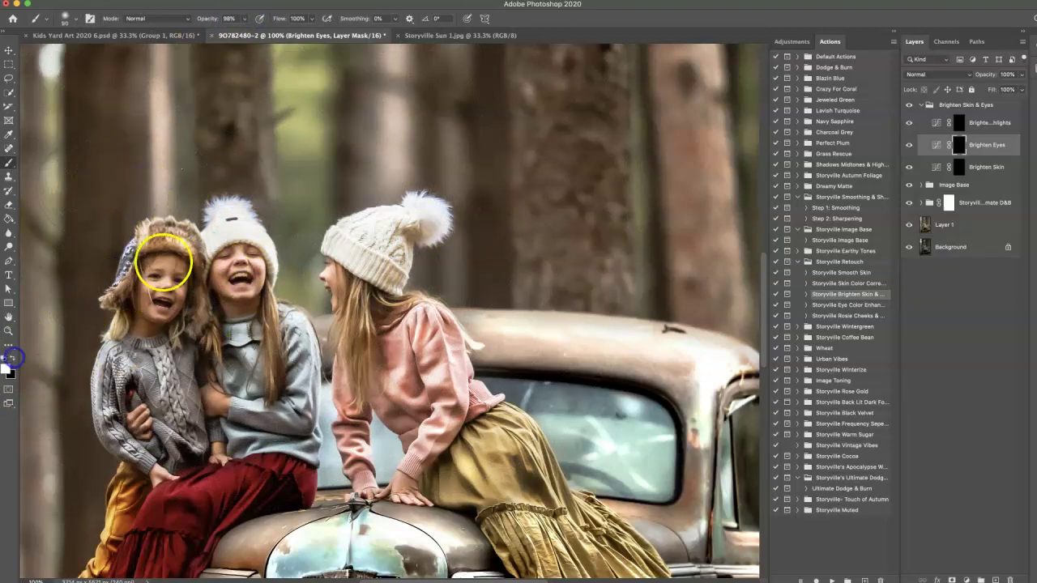
key(super+equal)
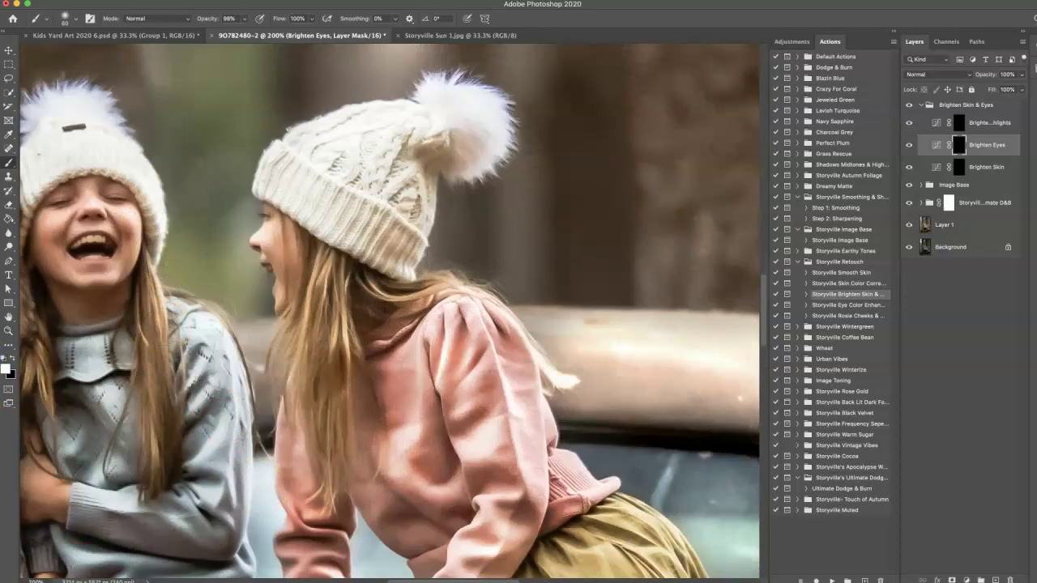
click(324, 580)
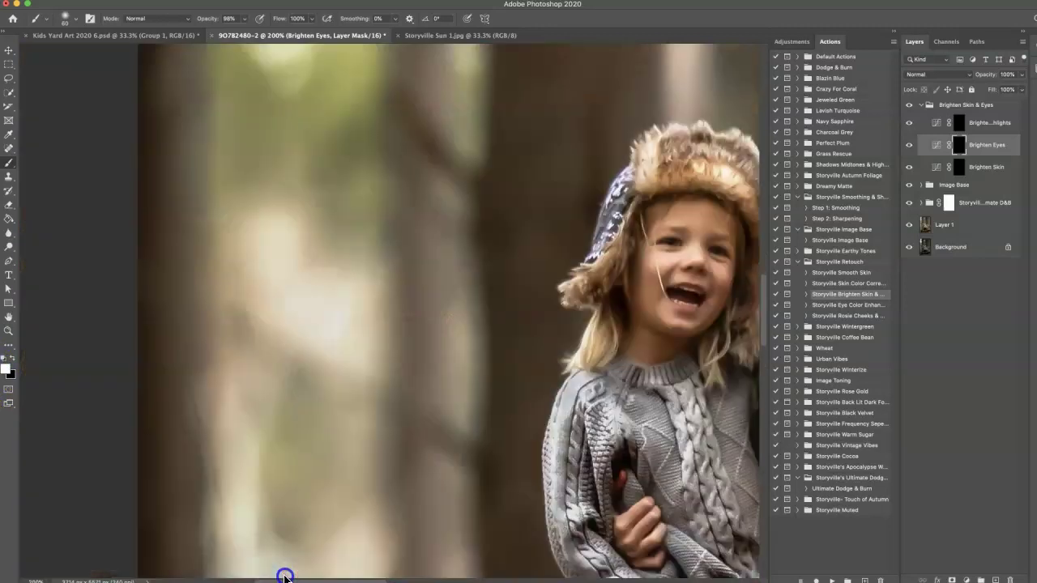
drag(293, 580, 323, 580)
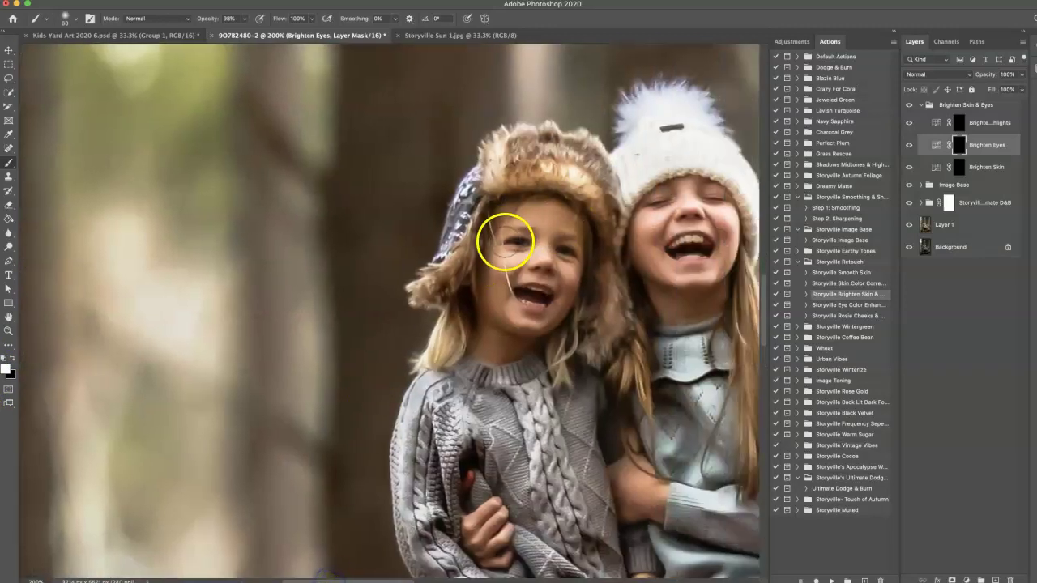
key(bracketleft)
key(bracketleft)
key(bracketleft)
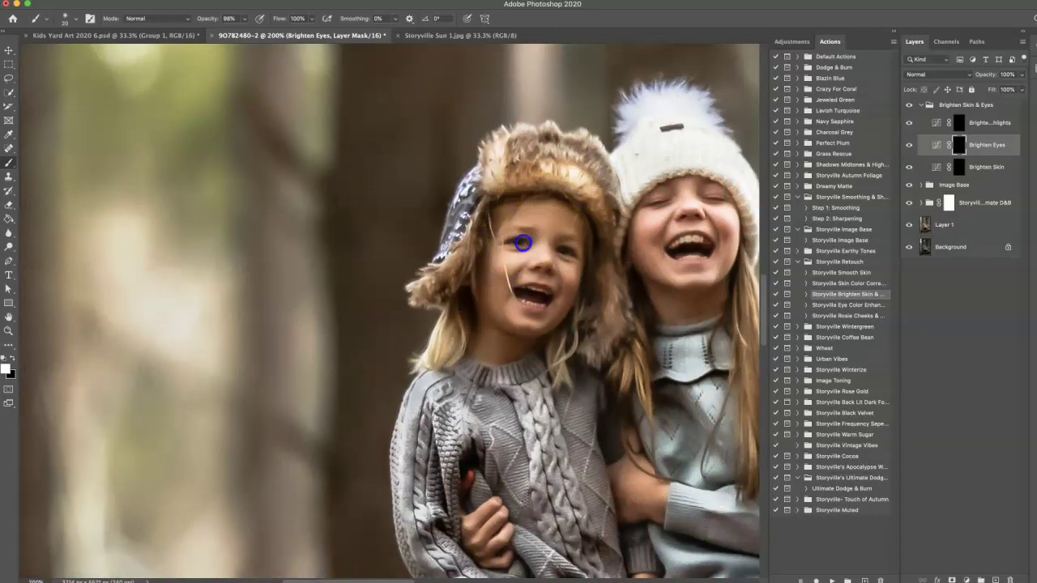
click(559, 252)
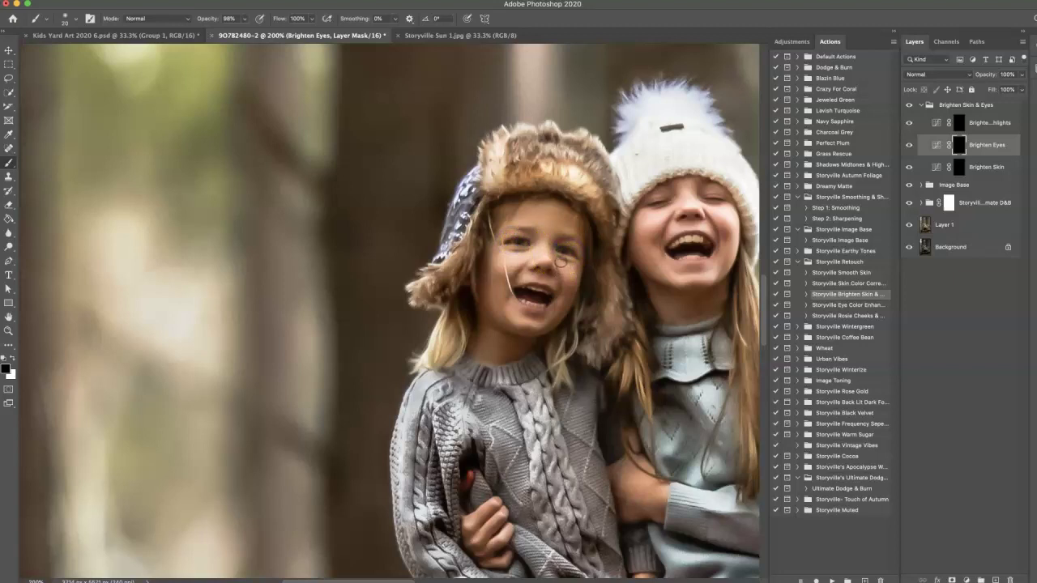
Step: Set the Brighten Skin layer's opacity to 43% and paint white on its mask over the fur-hatted child's face
key(x)
click(811, 178)
click(959, 166)
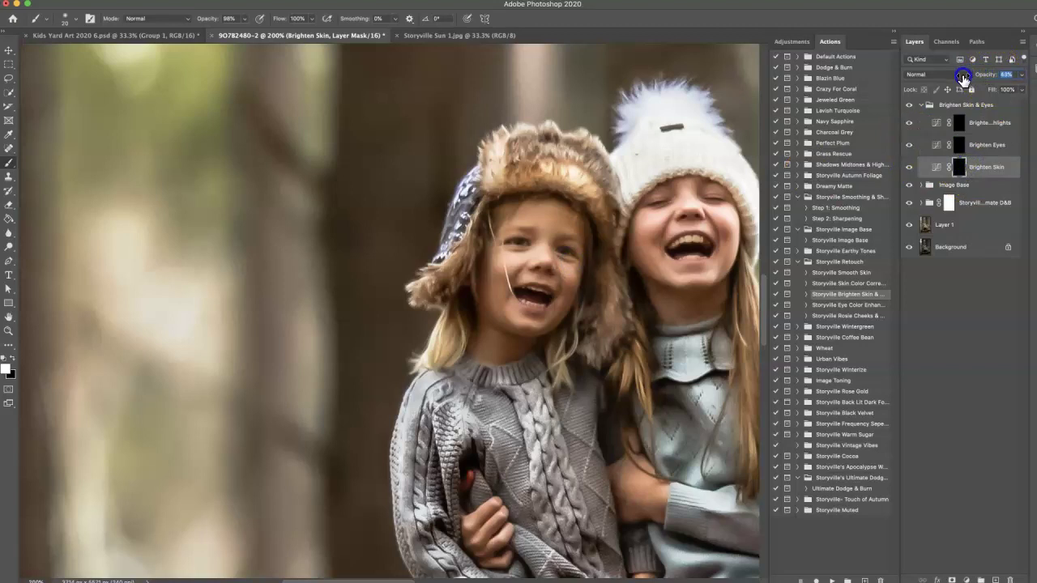
mouse_move(534, 257)
mouse_down()
mouse_move(565, 211)
mouse_move(545, 212)
mouse_move(583, 220)
mouse_move(548, 235)
mouse_move(513, 281)
mouse_move(493, 264)
mouse_move(503, 314)
mouse_up()
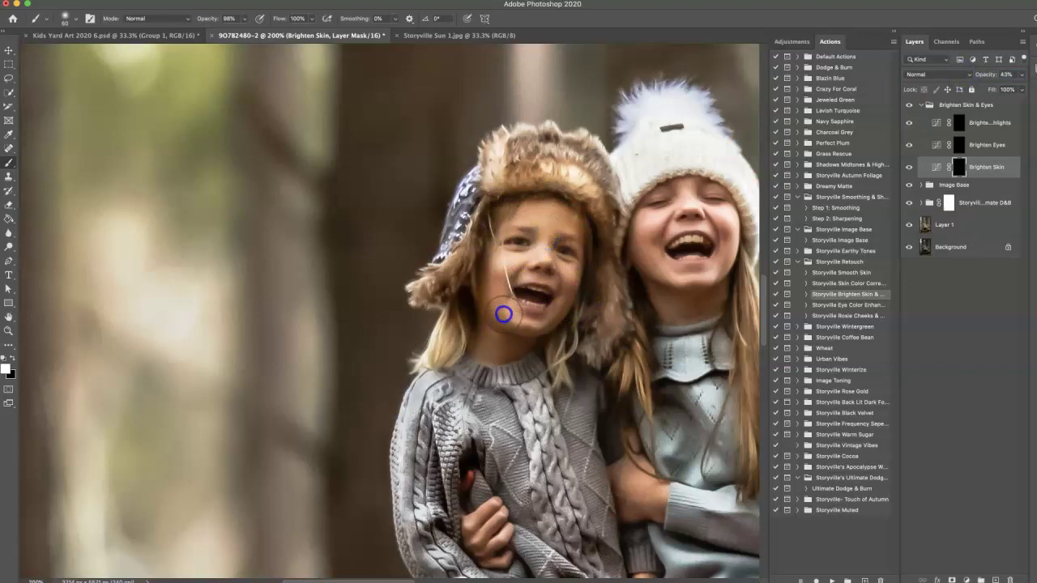
mouse_move(483, 350)
mouse_down()
mouse_move(607, 403)
mouse_move(634, 510)
mouse_up()
Step: Paint white on the Brighten Skin mask over the children's hands and the faces of the two children facing forward
key(ctrl+minus)
drag(542, 447, 446, 429)
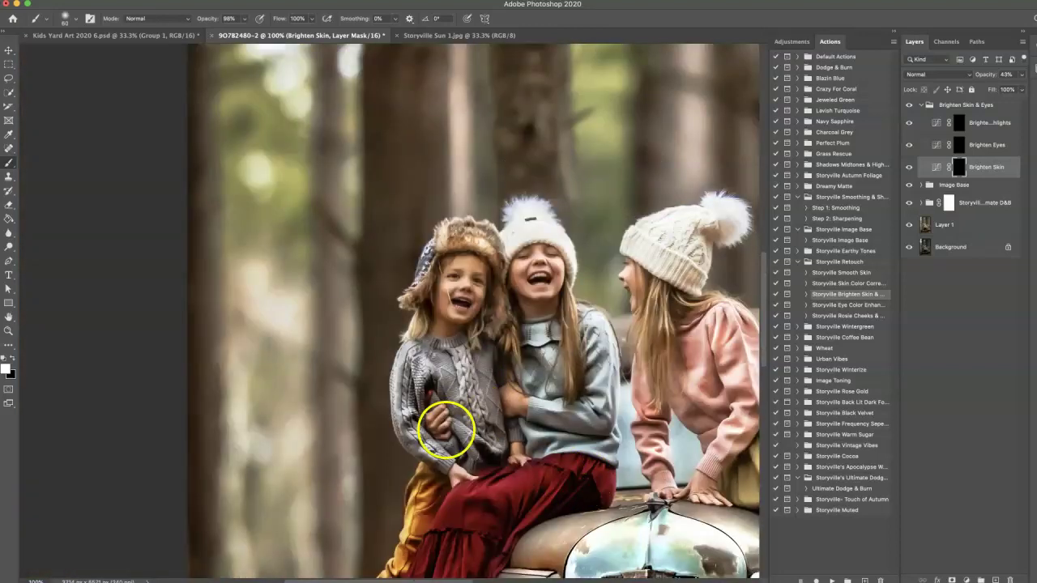
drag(521, 460, 517, 450)
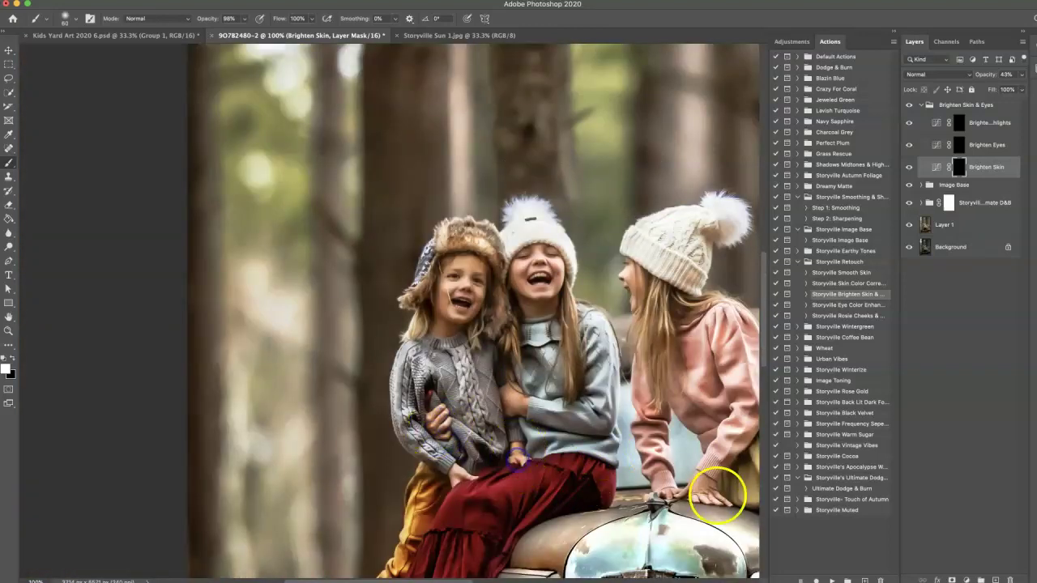
mouse_move(717, 495)
mouse_down()
mouse_move(715, 391)
mouse_move(593, 226)
mouse_move(576, 260)
mouse_move(518, 278)
mouse_up()
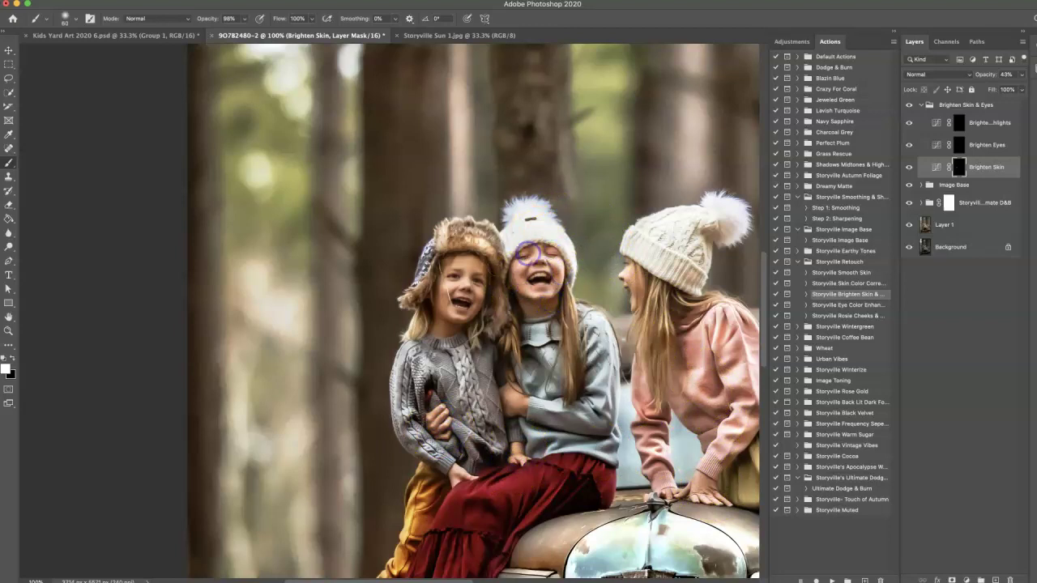
mouse_move(476, 268)
mouse_down()
mouse_move(472, 314)
mouse_move(443, 308)
mouse_up()
Step: Collapse the Brighten Skin & Eyes group and toggle its visibility to compare the image without and with it
click(918, 101)
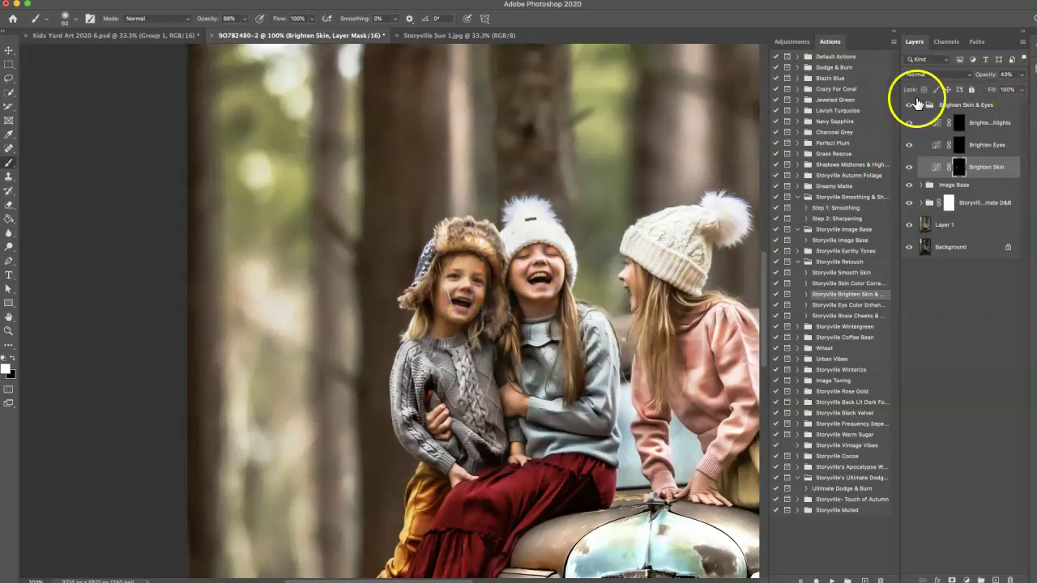
click(921, 104)
click(909, 106)
click(910, 106)
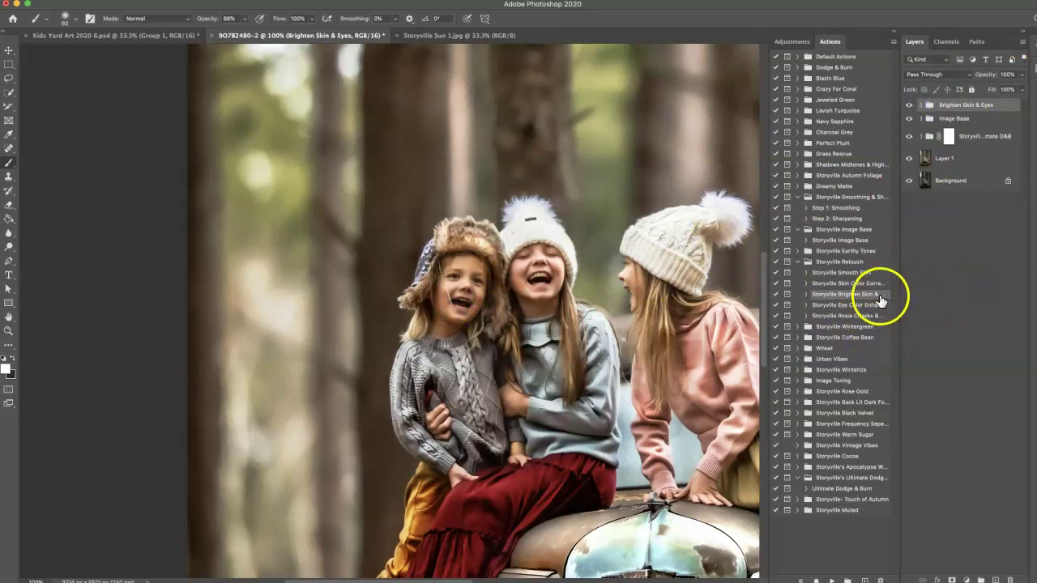
Step: Run the Storyville Rosie Cheeks action, continue past its message and expand the new Rosey Cheeks group
click(871, 315)
click(878, 317)
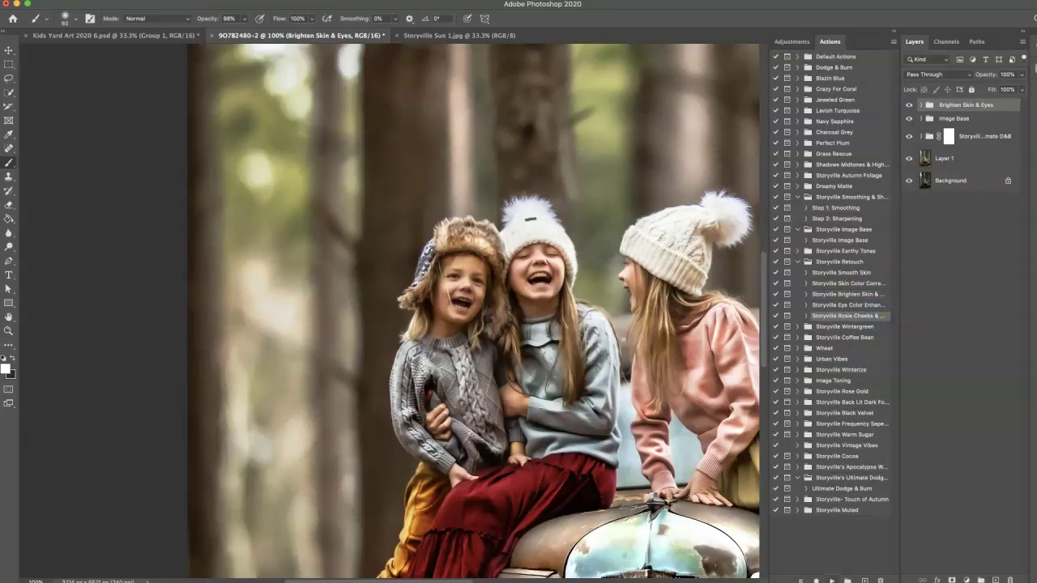
click(832, 580)
click(693, 242)
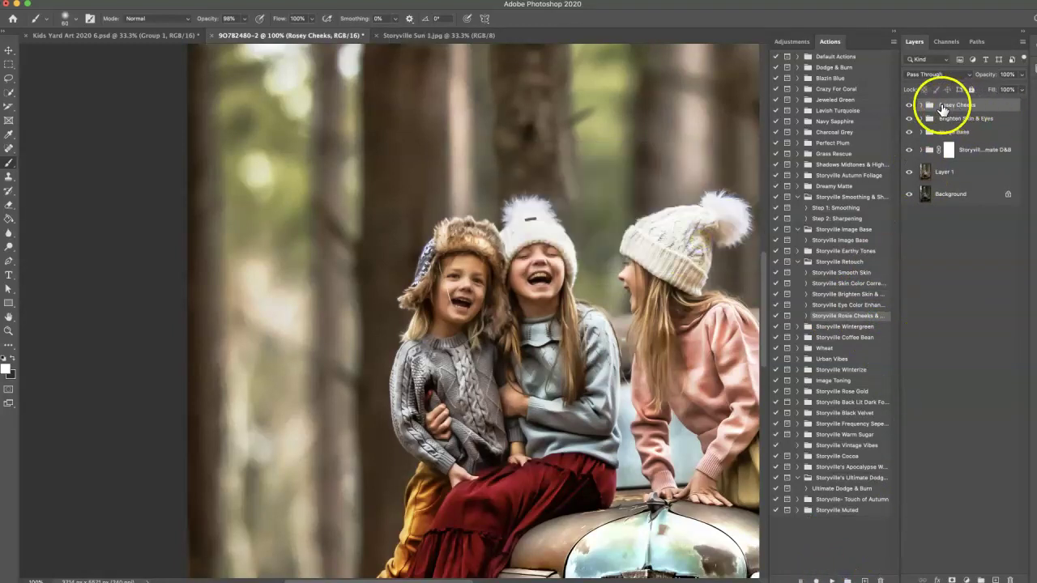
click(925, 105)
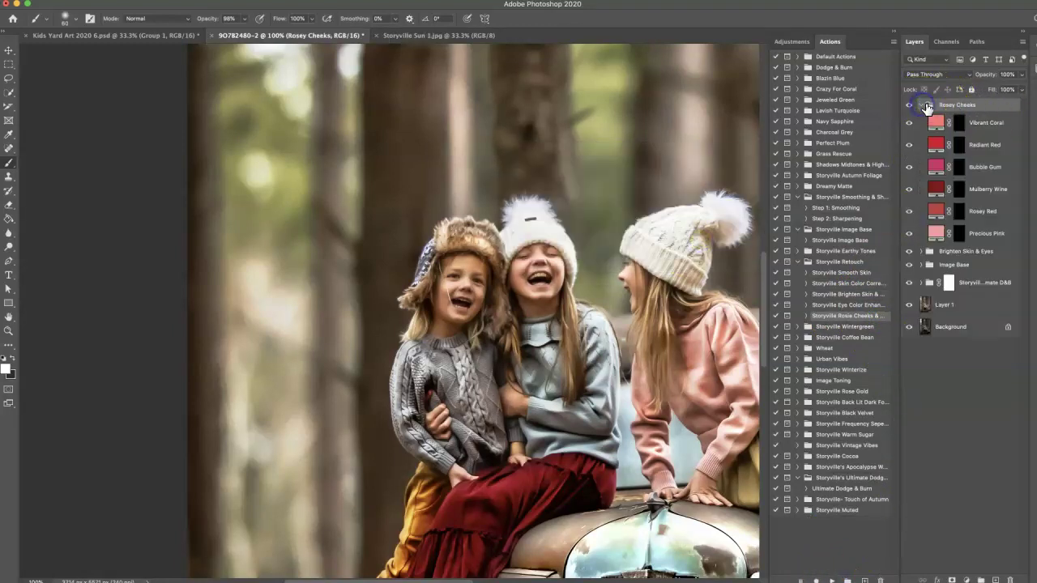
Step: Paint white on the Radiant Red mask over both cheeks of the fur-hatted child, and lower that layer's opacity to a subtle blush
click(959, 148)
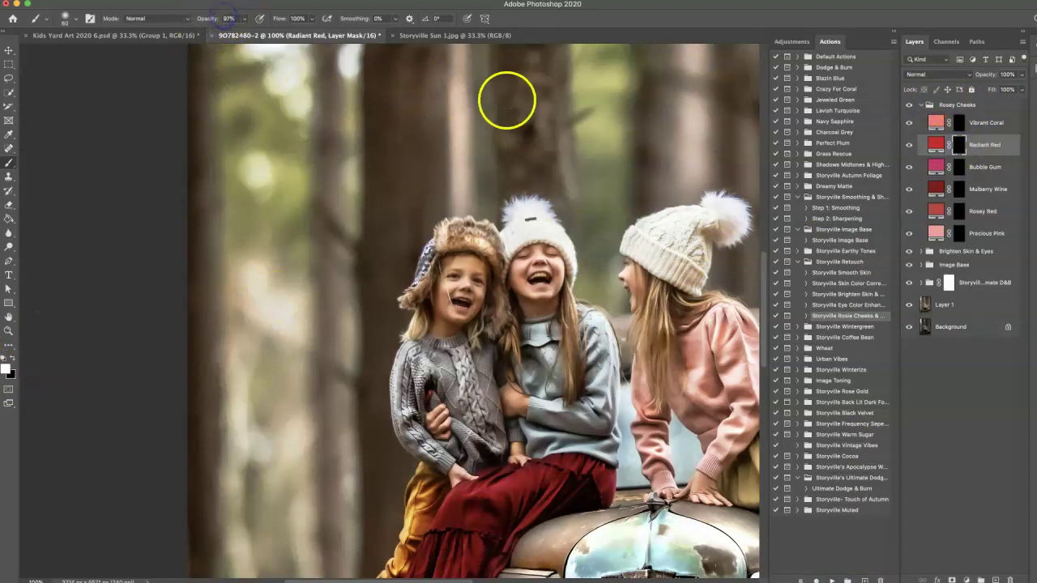
key(super+plus)
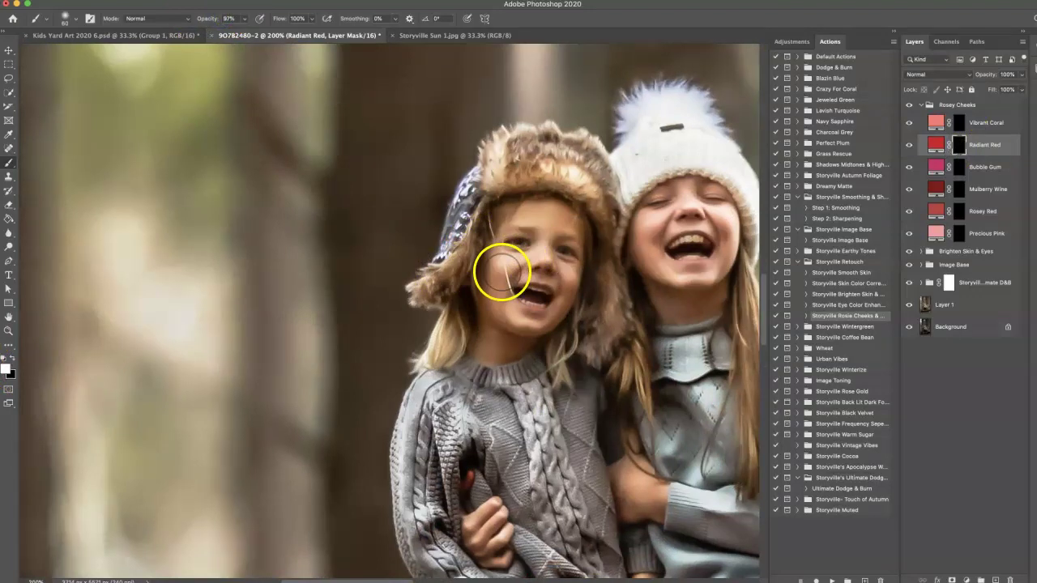
click(502, 262)
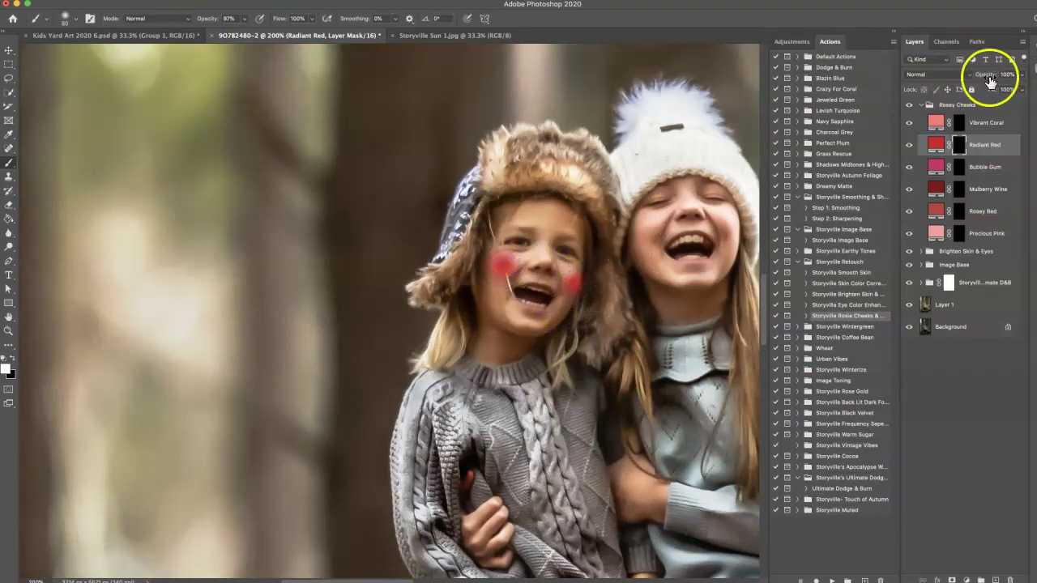
drag(986, 75, 979, 76)
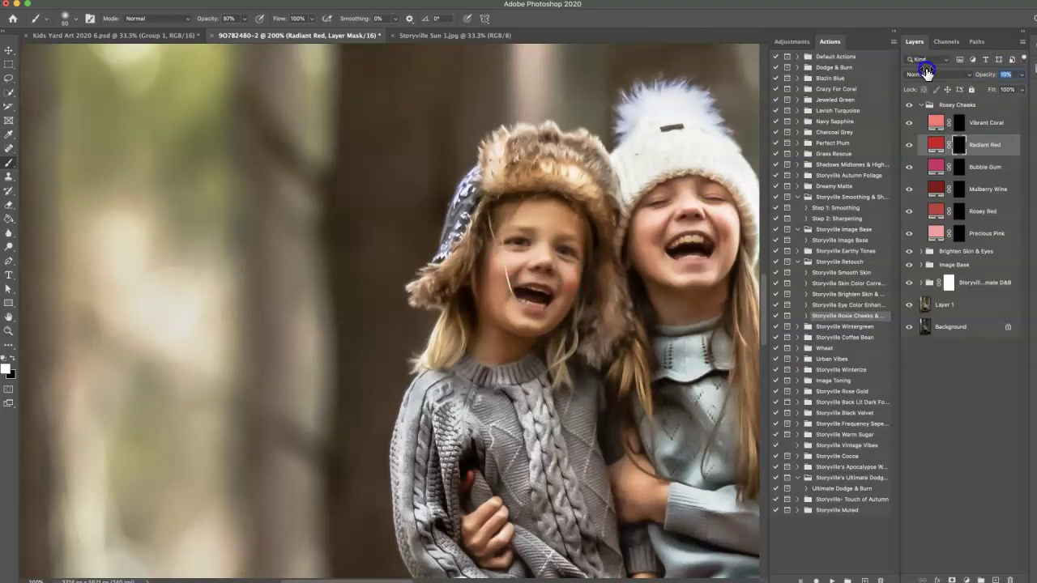
Step: Collapse the Rosey Cheeks group, toggle its visibility to compare the cheeks, and review the whole photo
click(923, 104)
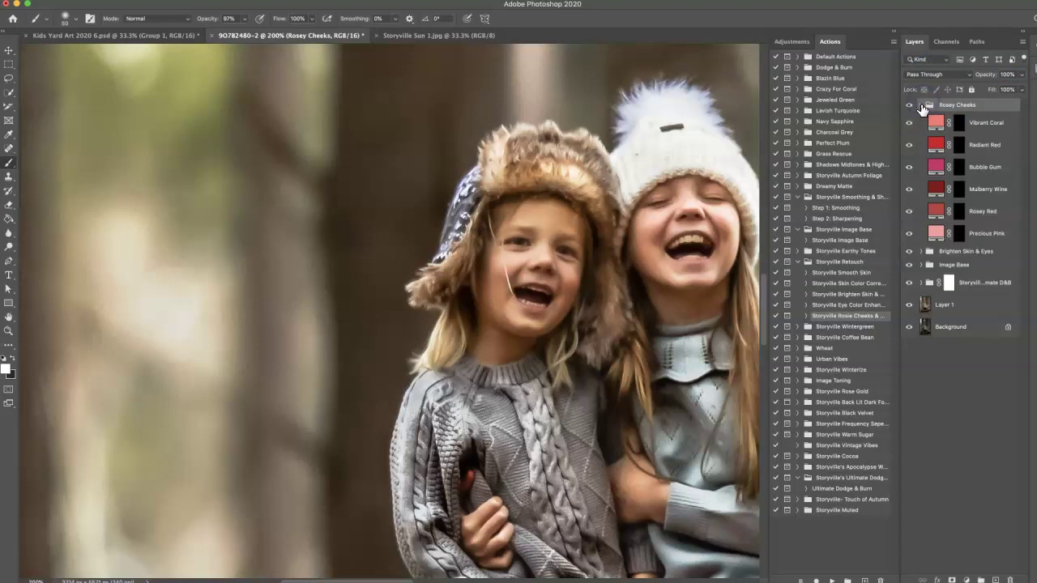
click(921, 104)
click(909, 105)
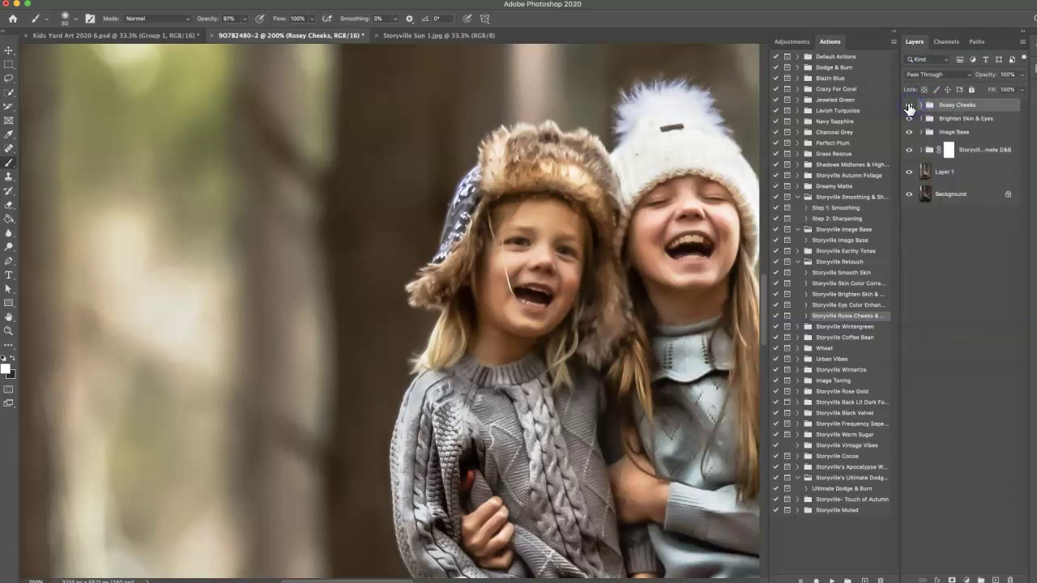
key(ctrl+0)
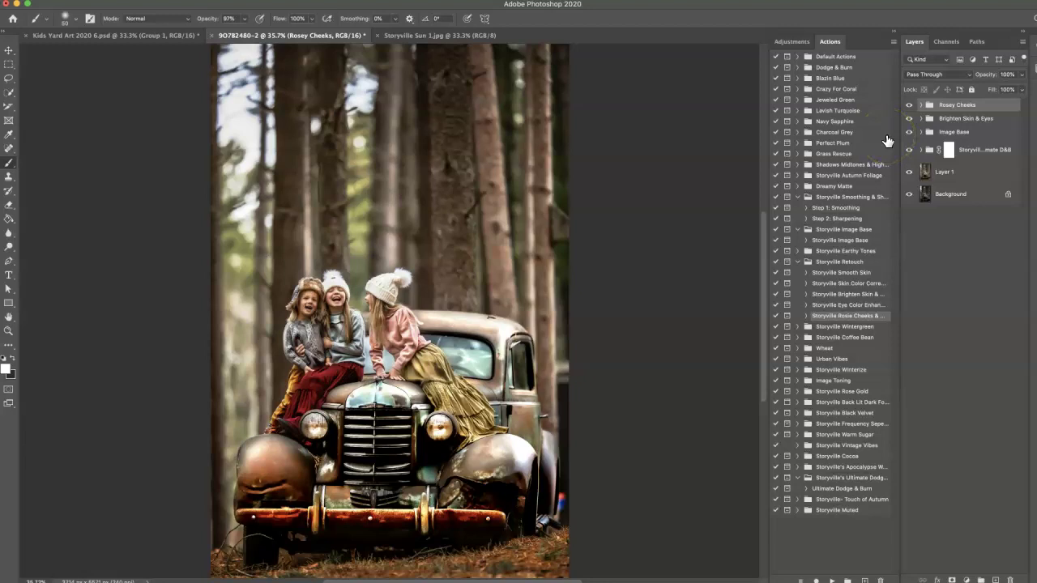
key(ctrl+minus)
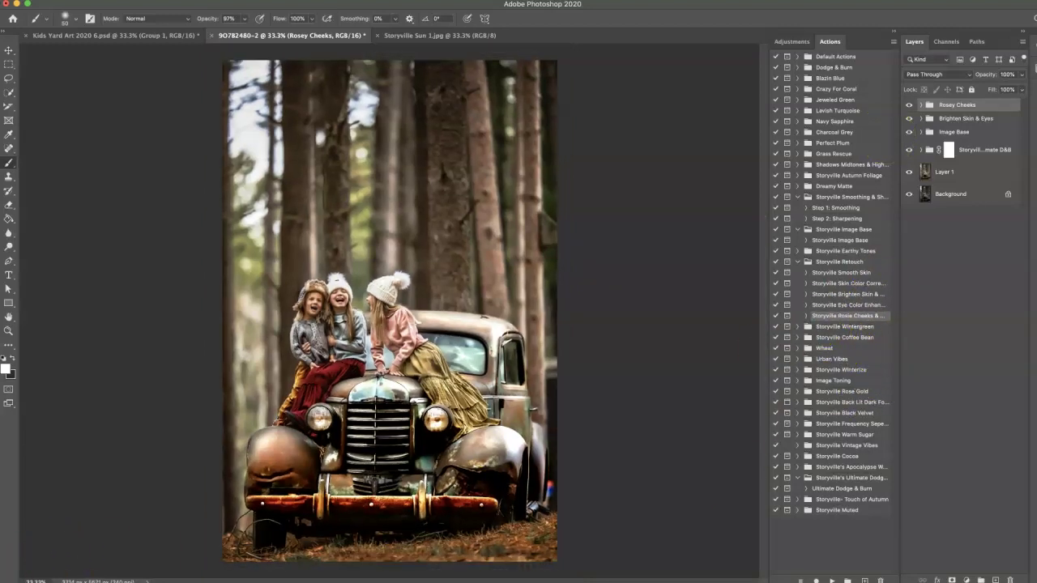
Step: Add a Curves adjustment layer, raise the RGB midtones slightly and preview the image without and with it
click(792, 41)
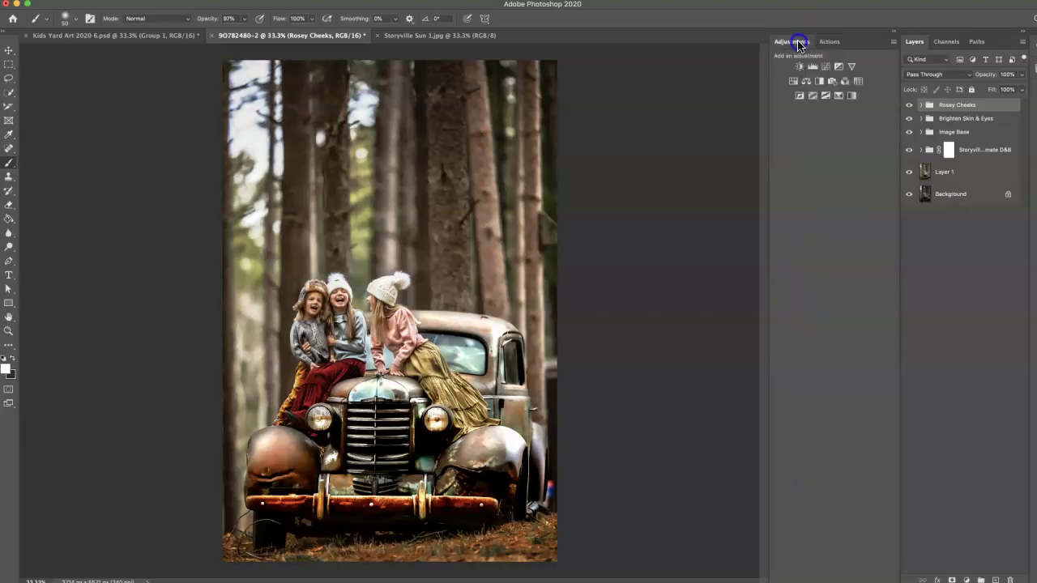
click(825, 67)
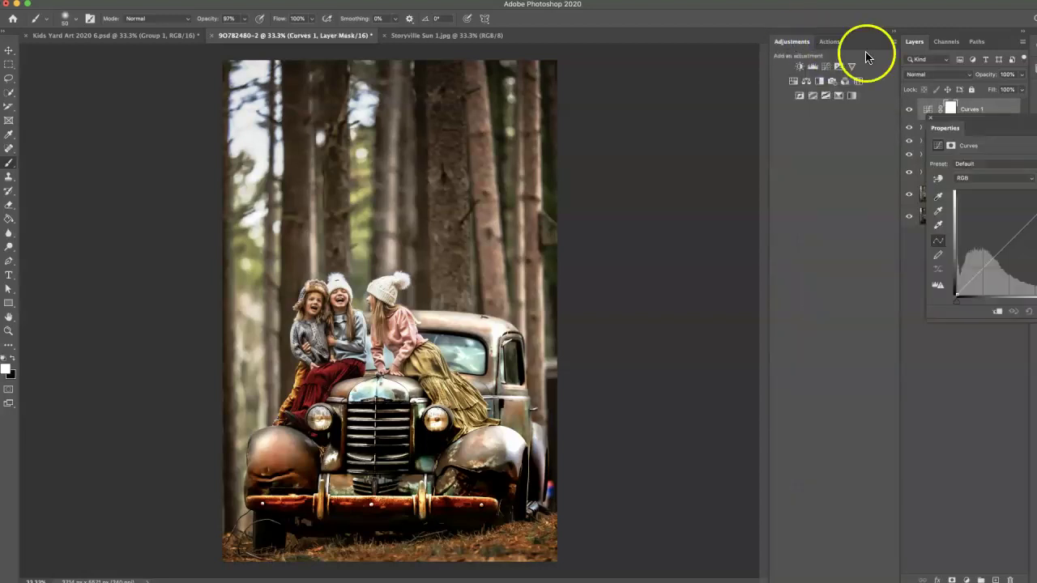
drag(1030, 120, 931, 121)
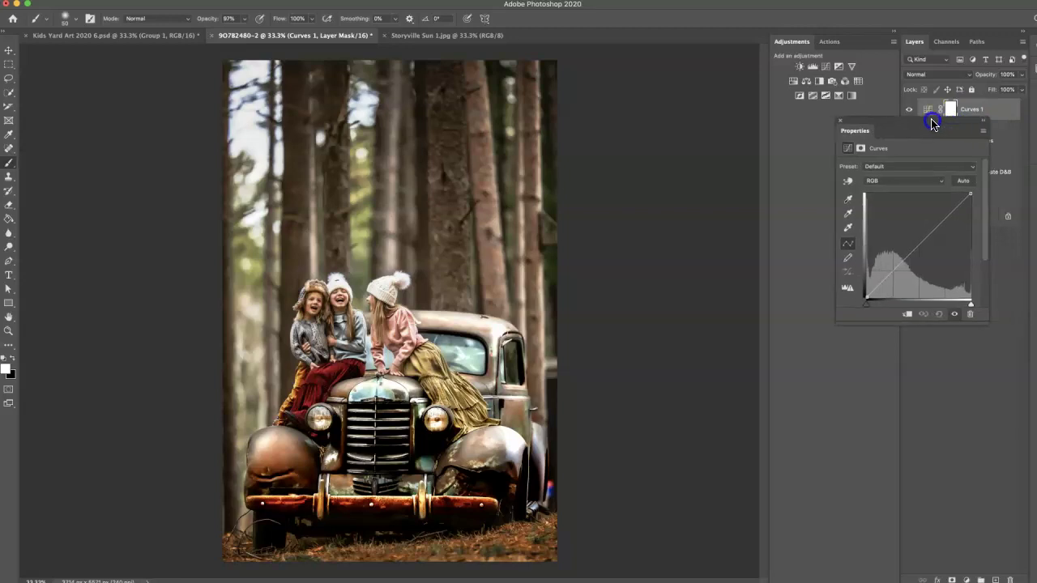
click(913, 240)
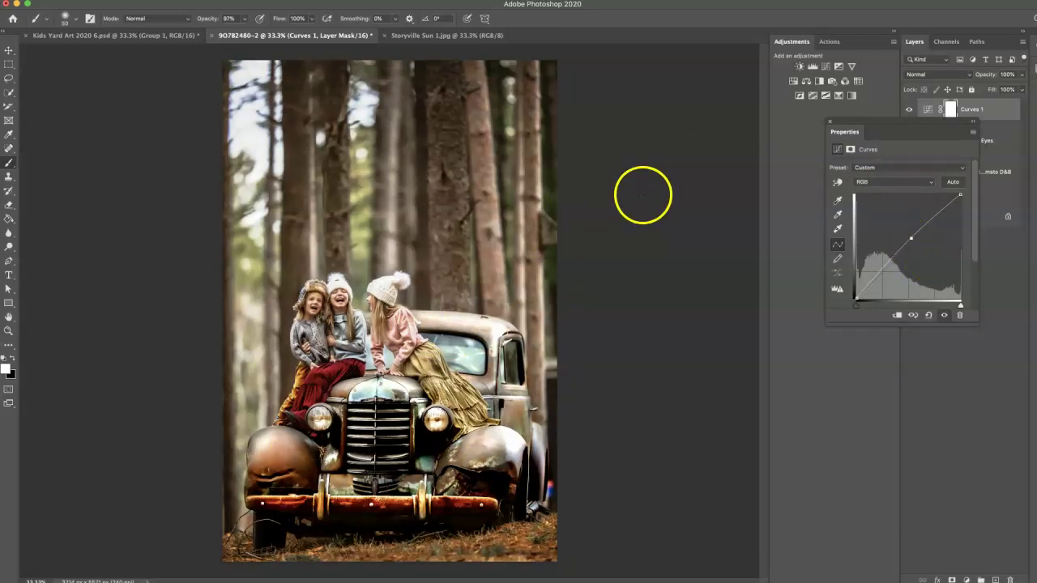
click(943, 315)
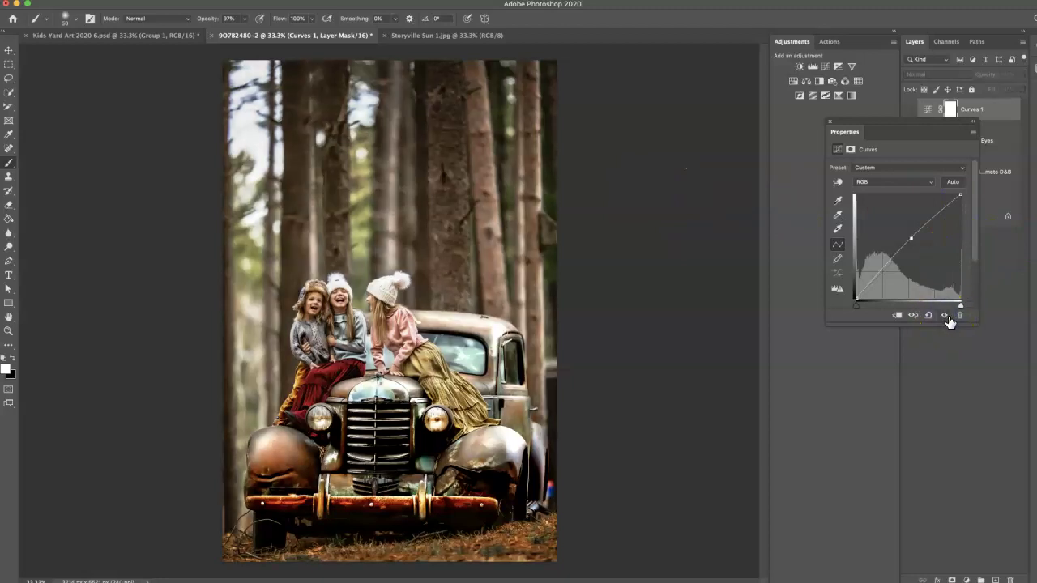
click(830, 124)
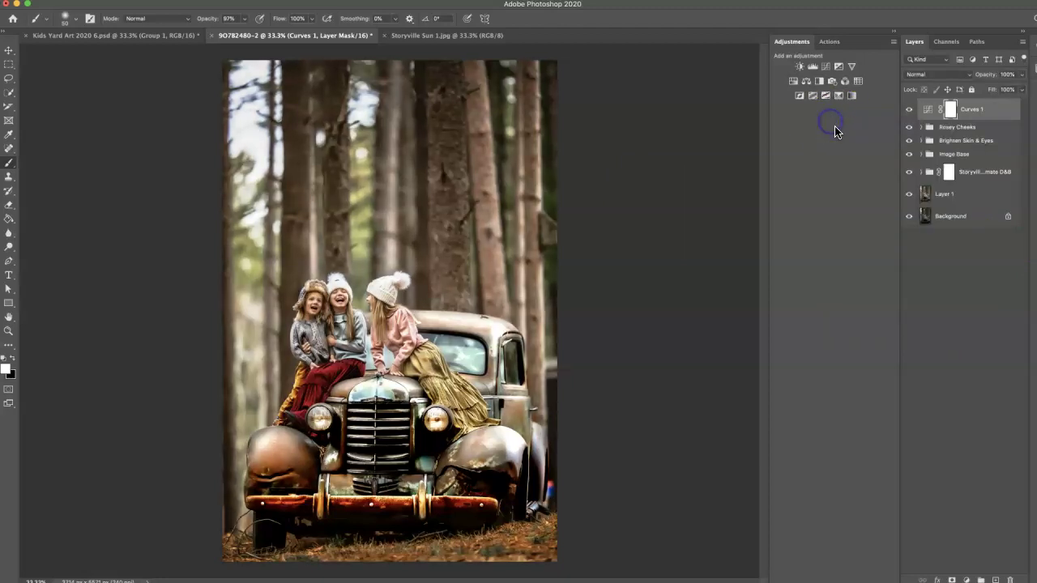
Step: Copy the entire Storyville Sun 1.jpg image and paste it as a new layer above Curves 1 in the portrait
click(442, 36)
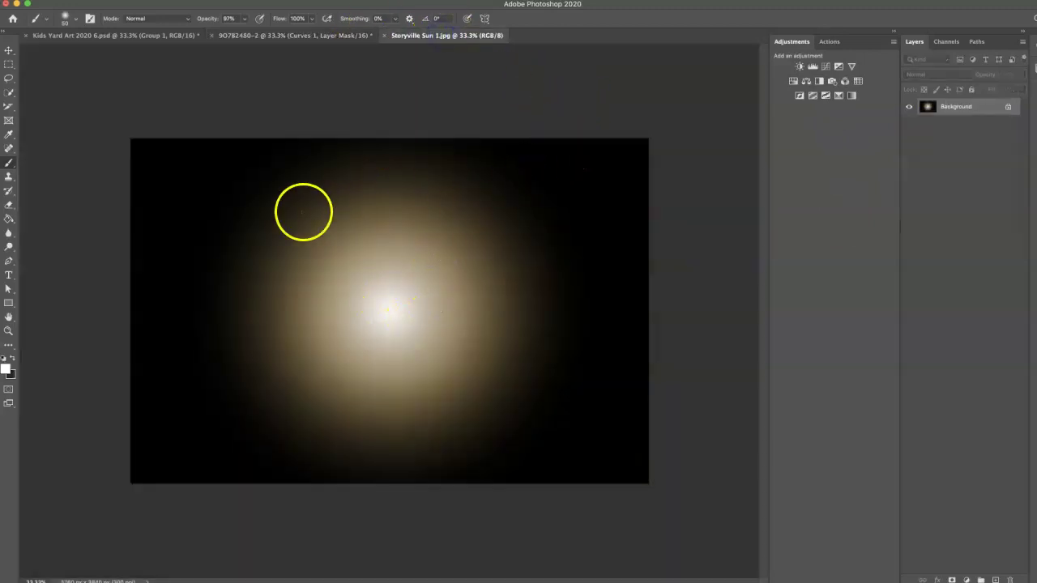
click(517, 127)
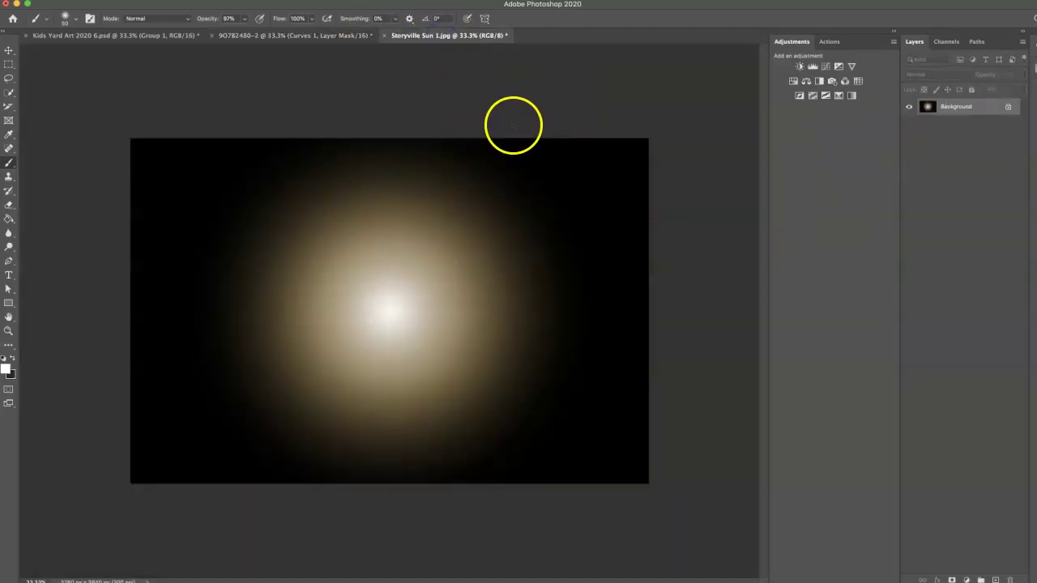
key(super+a)
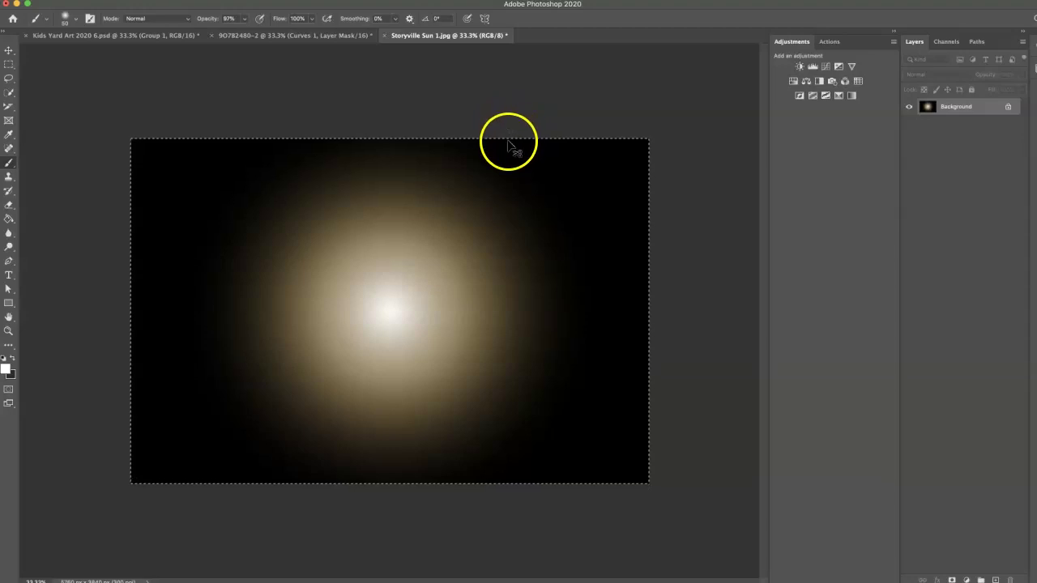
click(313, 35)
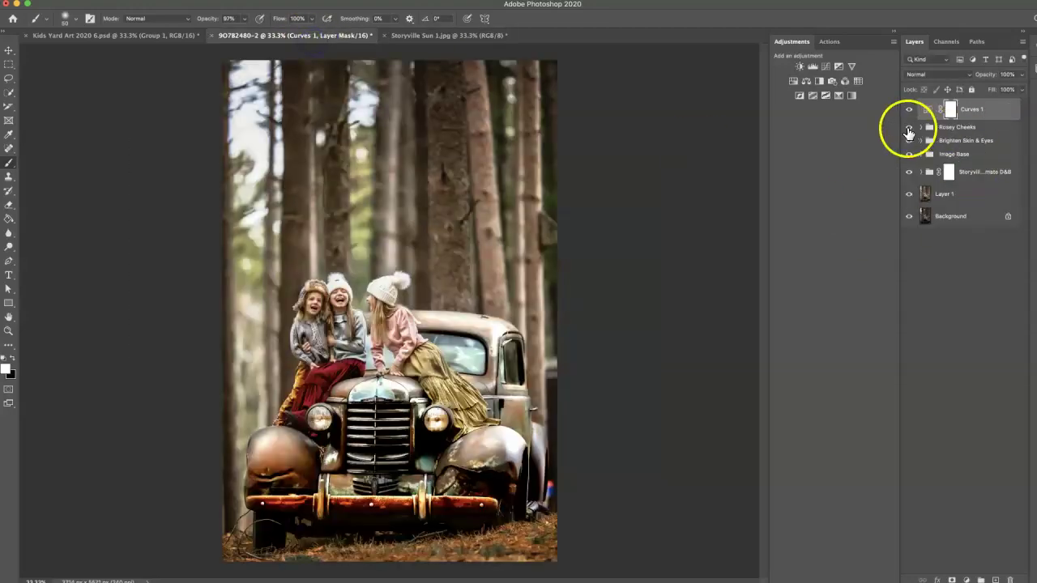
key(super+v)
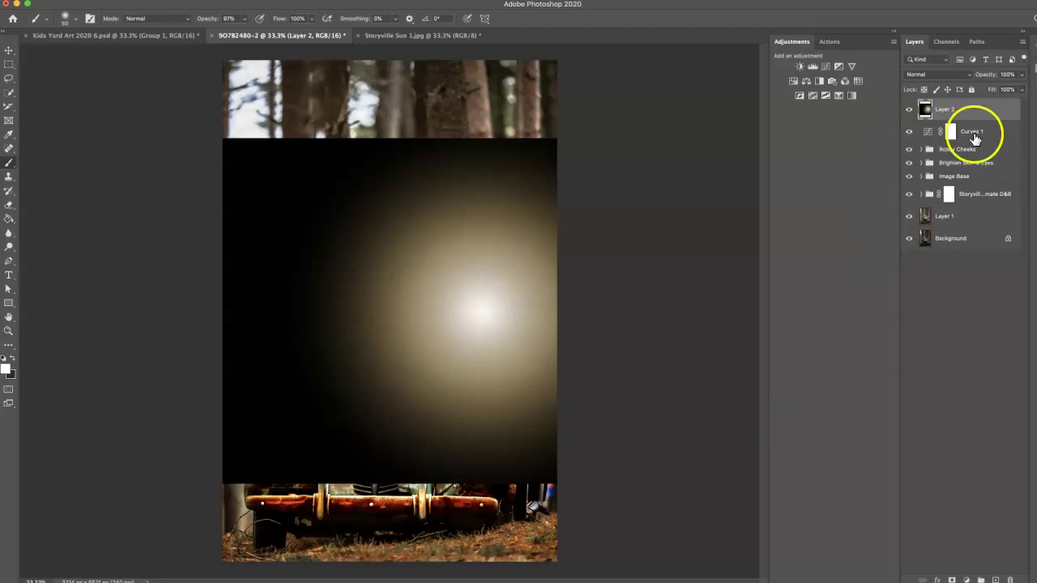
Step: Set the sun layer's blend mode to Screen, scale it to 83.74% and place its glow at the photo's upper edge, roughly centred
click(921, 76)
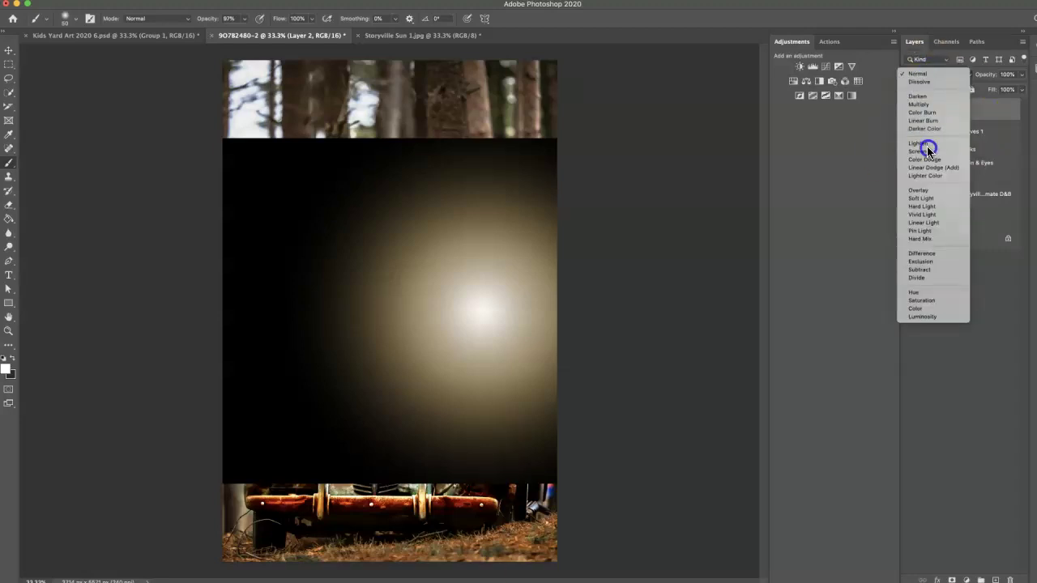
click(929, 147)
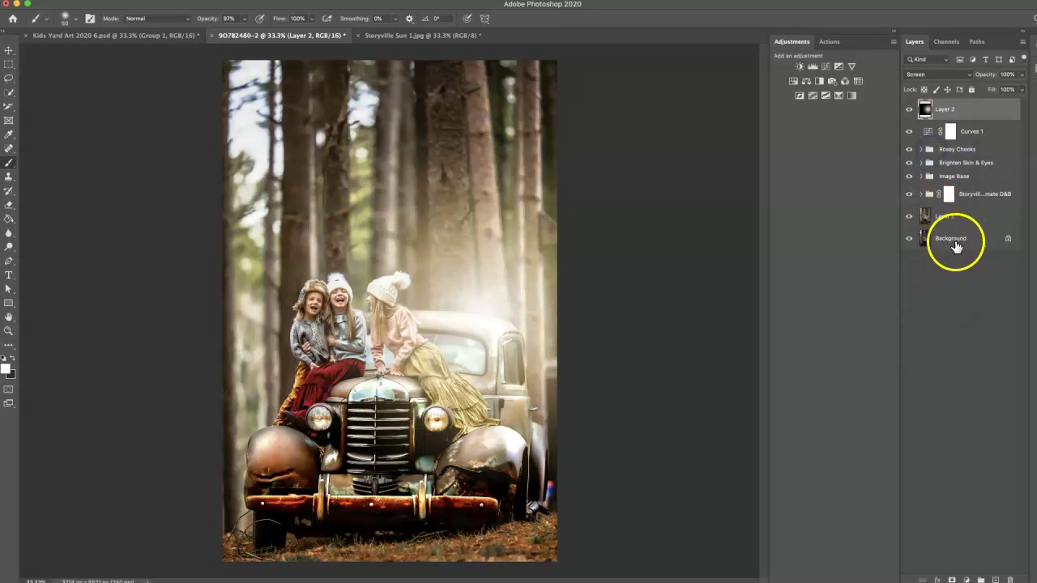
key(super+t)
drag(741, 137, 626, 147)
drag(594, 283, 550, 143)
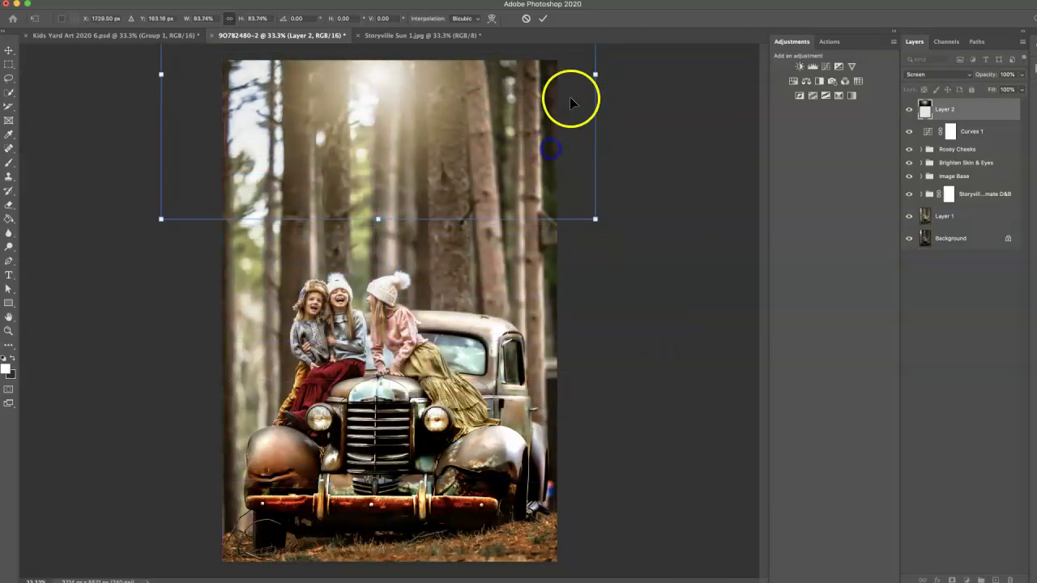
click(542, 23)
key(b)
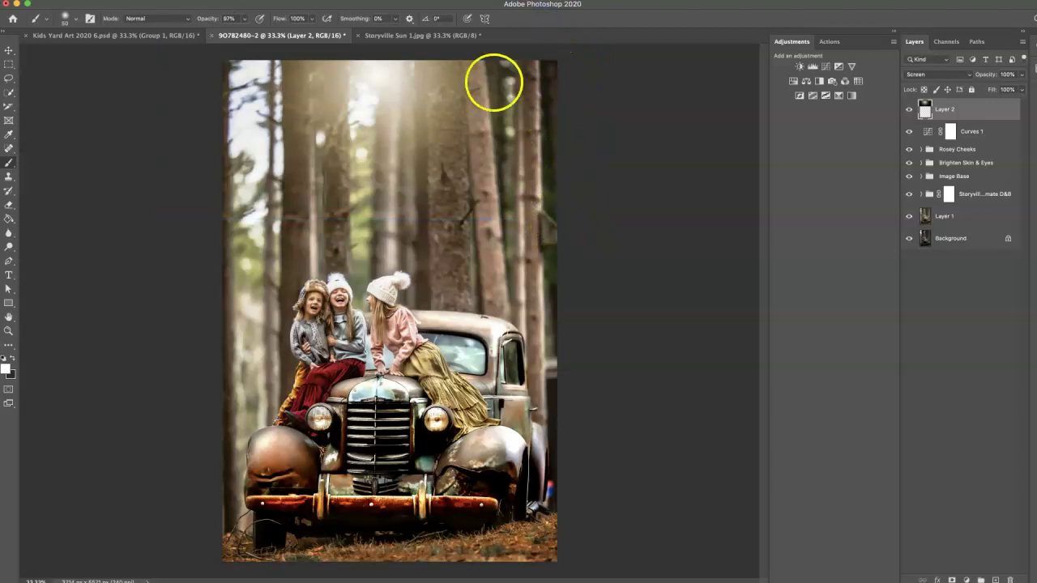
Step: Apply a Gaussian Blur with a 43.0-pixel radius to the sun overlay on Layer 2
click(195, 2)
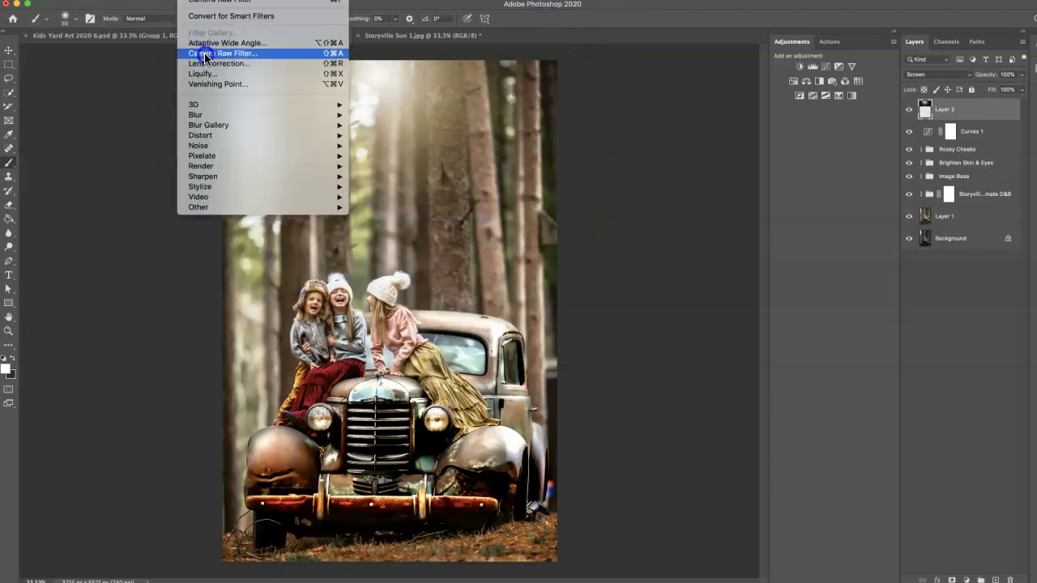
mouse_move(213, 119)
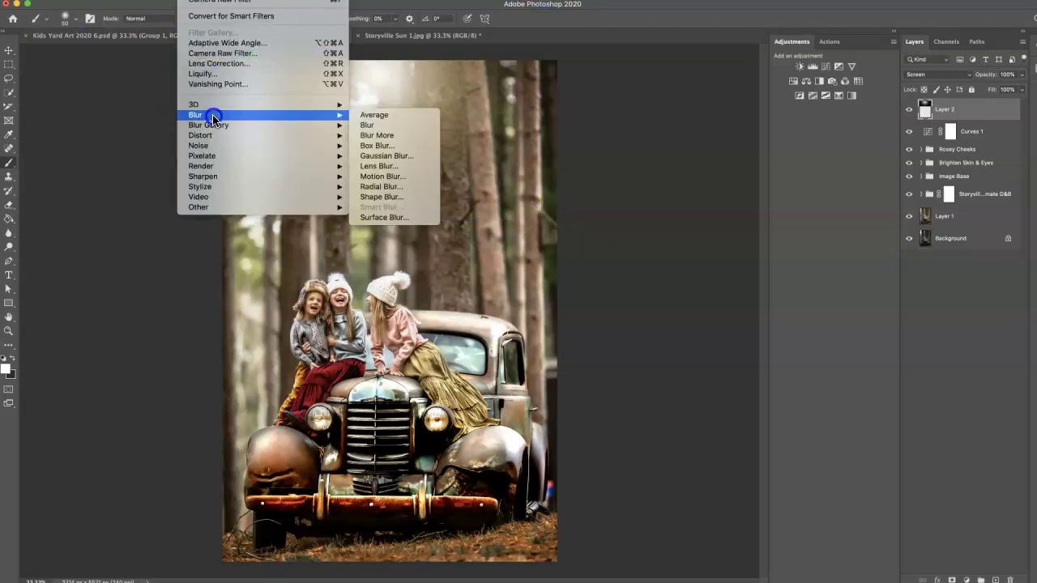
click(405, 158)
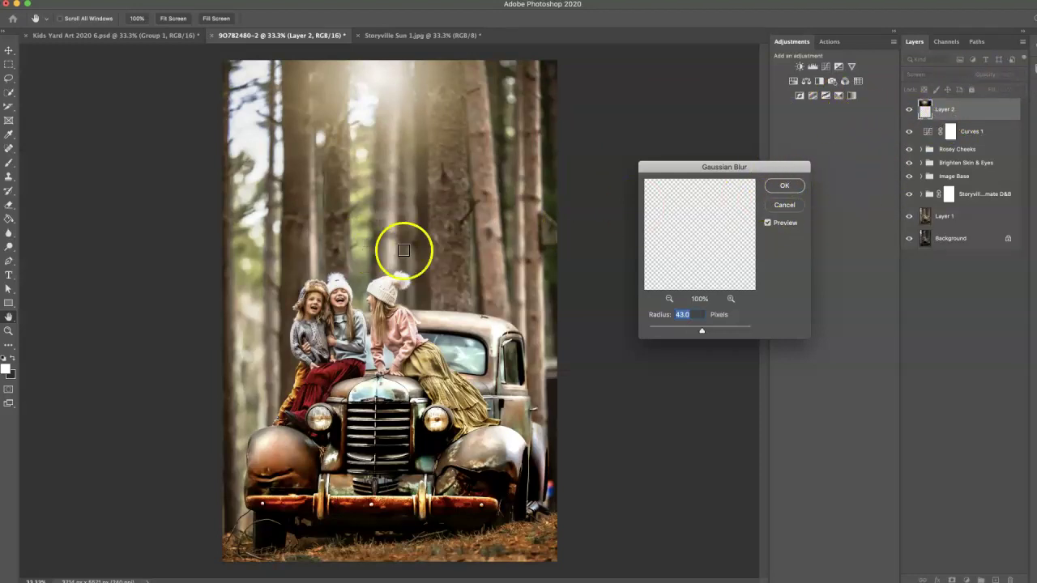
click(785, 185)
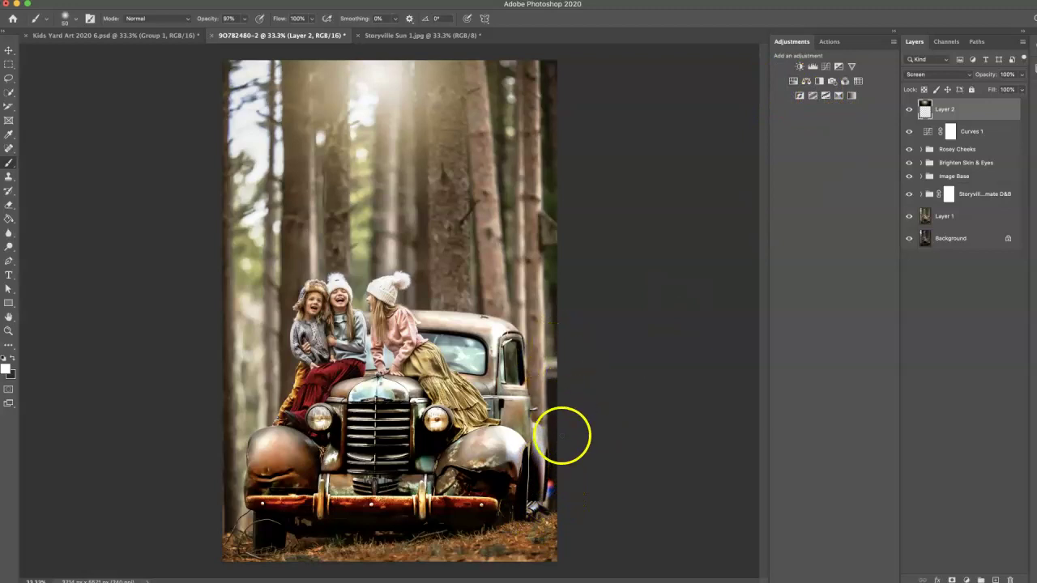
Step: Add a Hue/Saturation layer, sample the bright blue and red spot behind the car, and set Blues and Reds saturation to -100
click(797, 84)
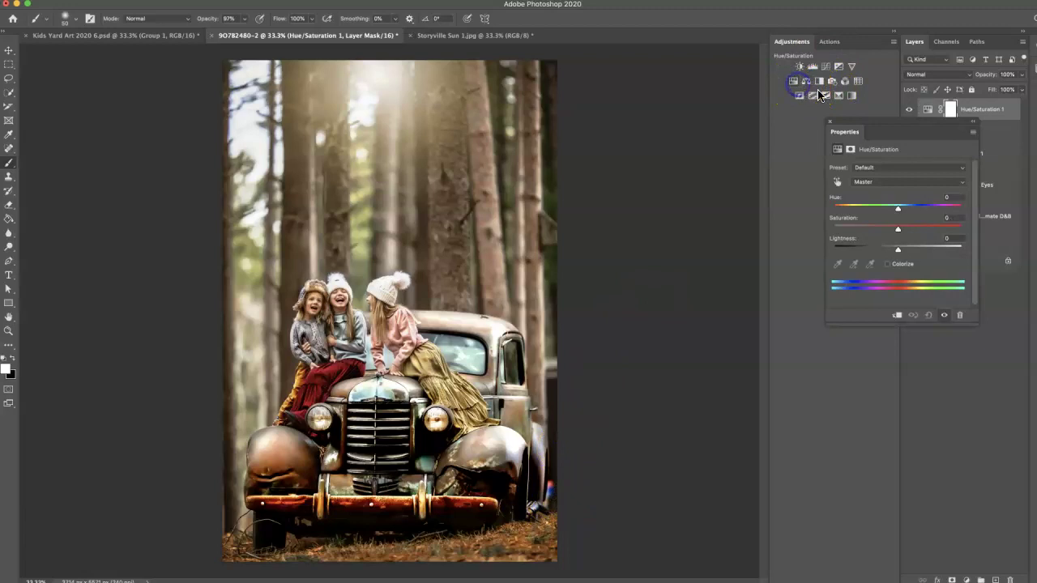
click(838, 185)
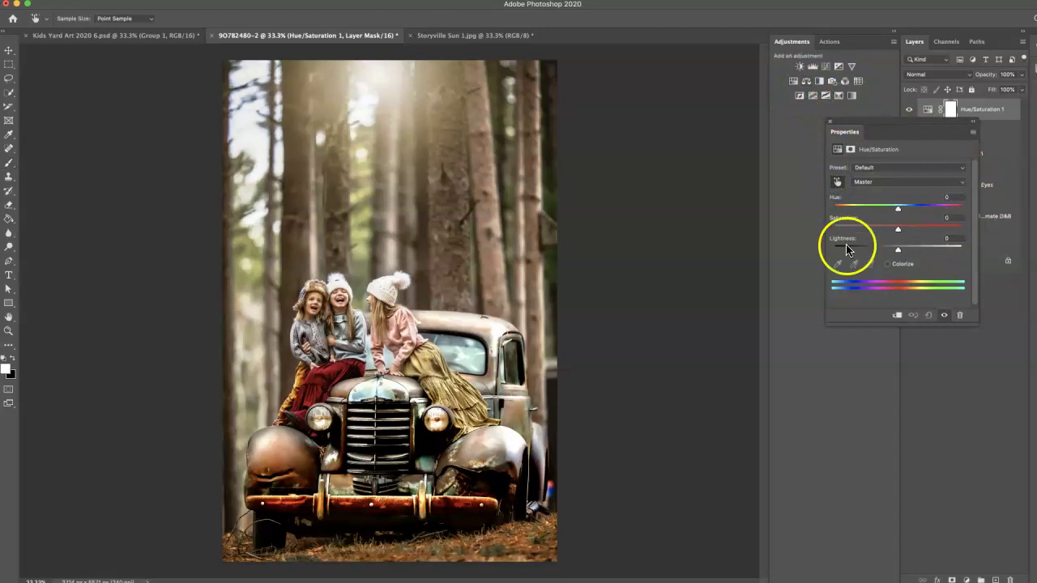
click(552, 486)
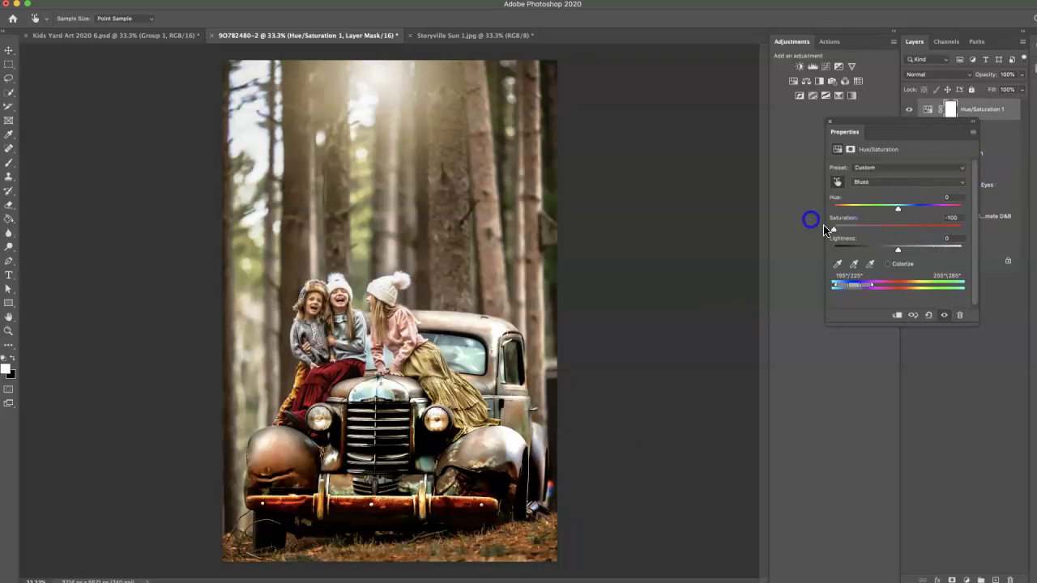
click(838, 182)
click(839, 183)
click(550, 486)
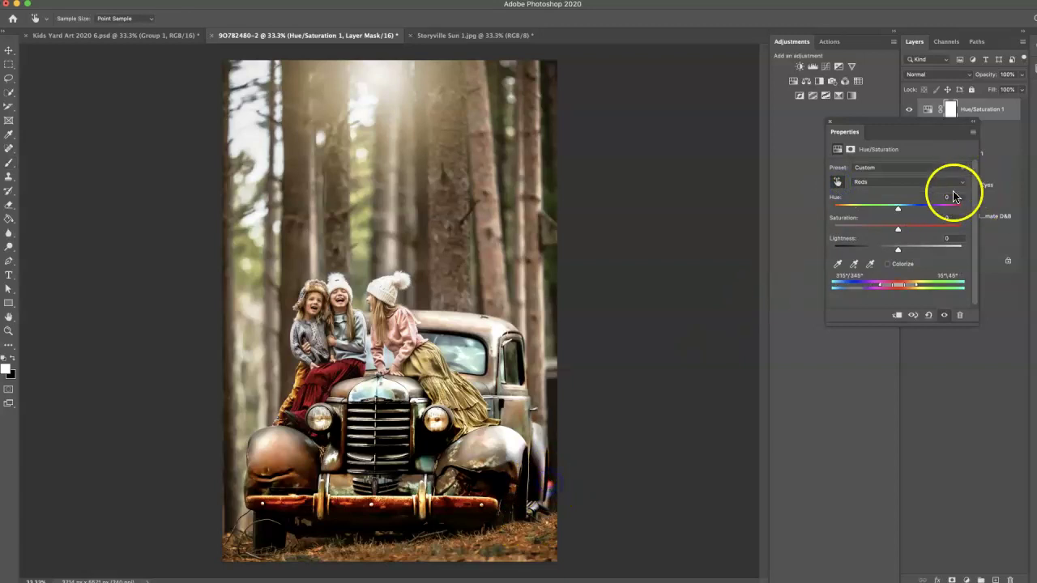
drag(897, 230, 818, 229)
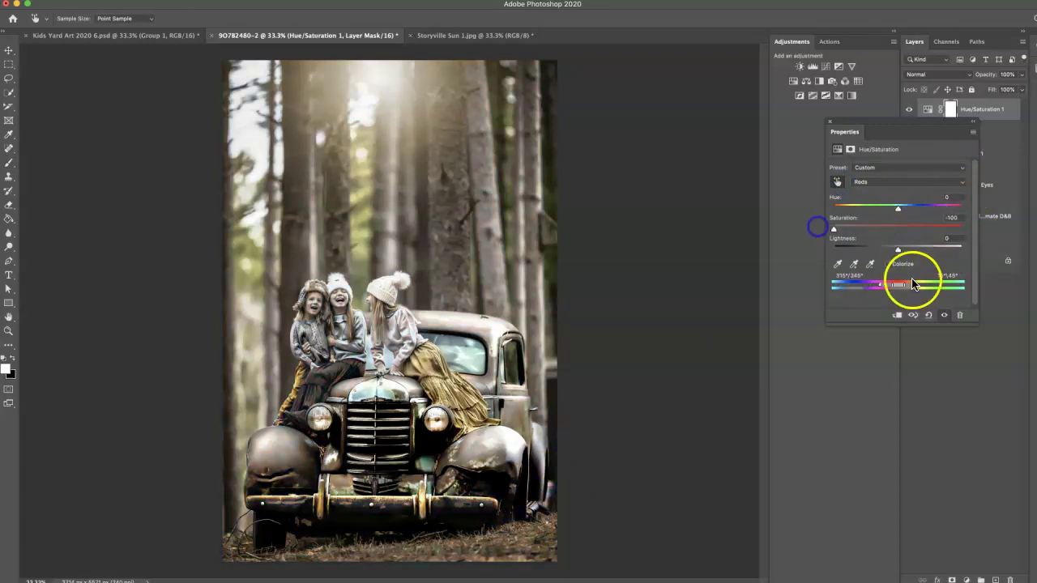
Step: Invert the Hue/Saturation mask and brush white at 99% opacity over the coloured spot behind the car
click(830, 121)
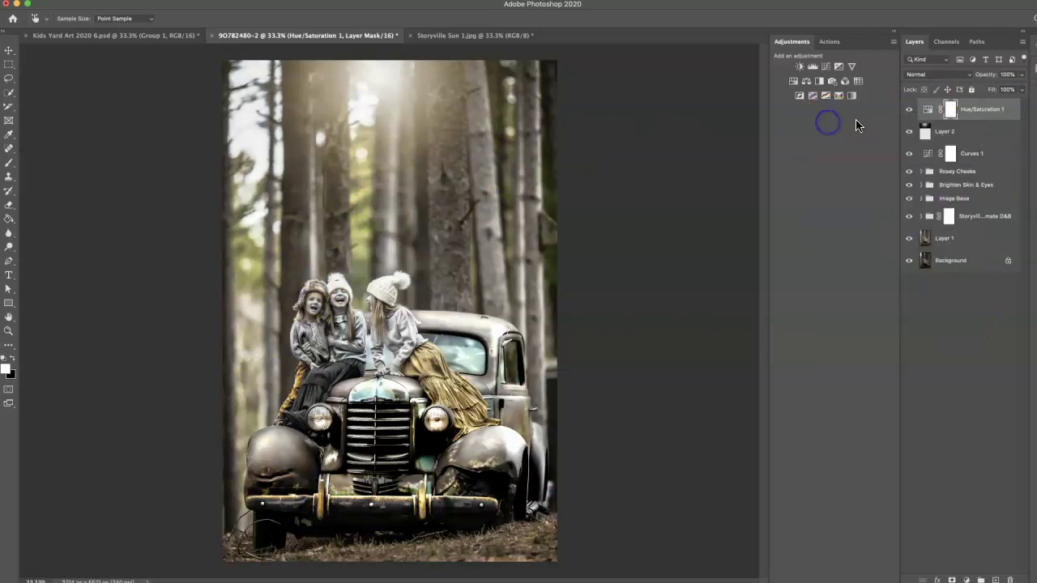
click(955, 115)
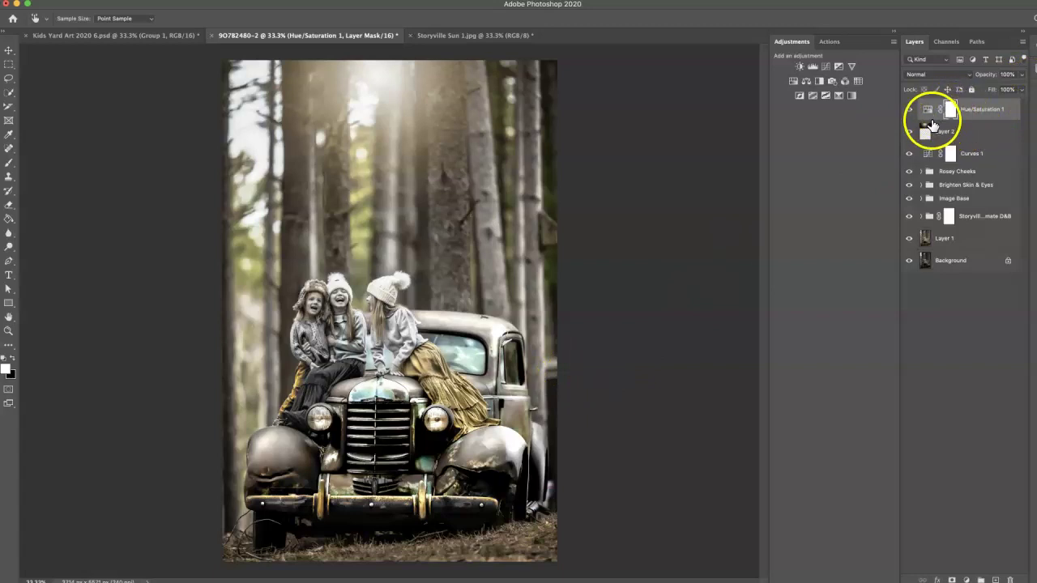
key(super+i)
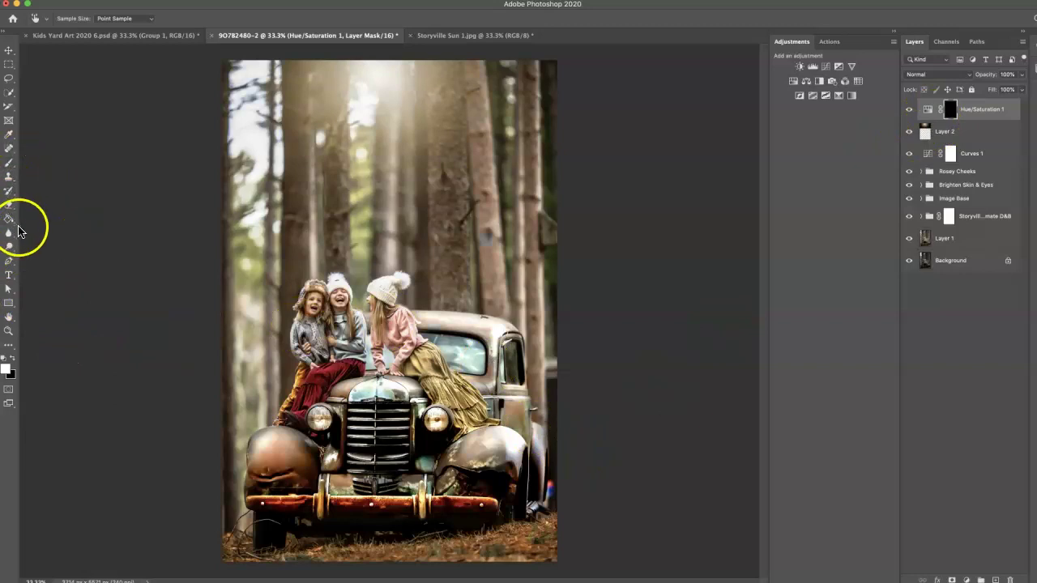
click(9, 164)
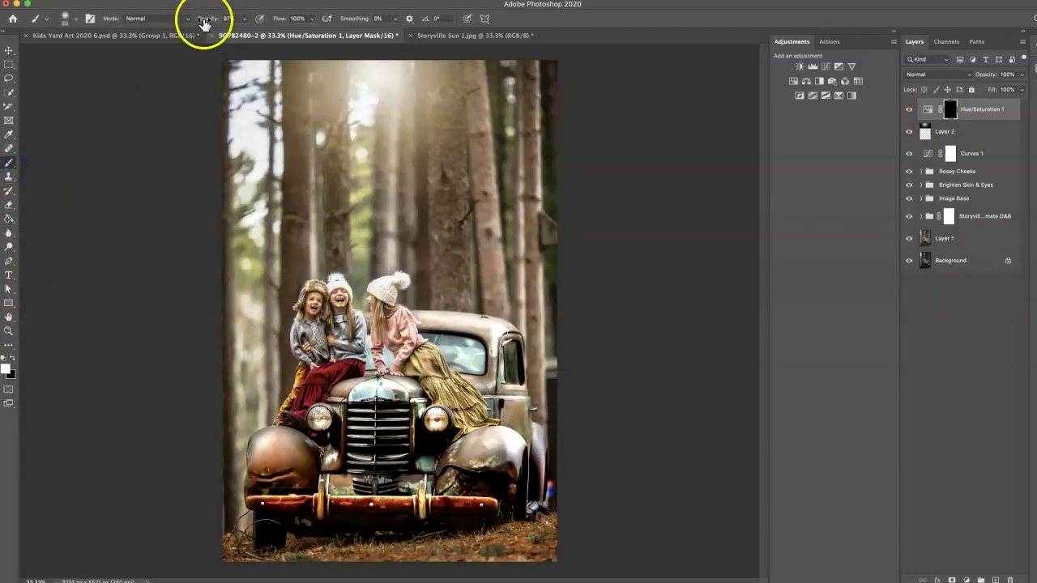
drag(230, 15, 234, 16)
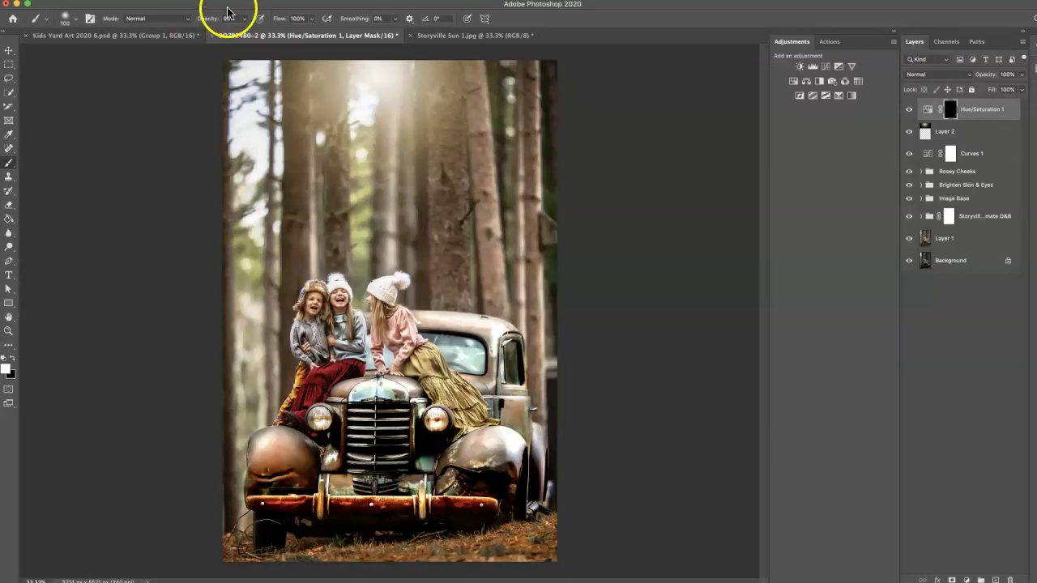
Step: Flatten the image, discarding hidden layers, and run the Storyville Step 1: Smoothing action through its messages
click(104, 1)
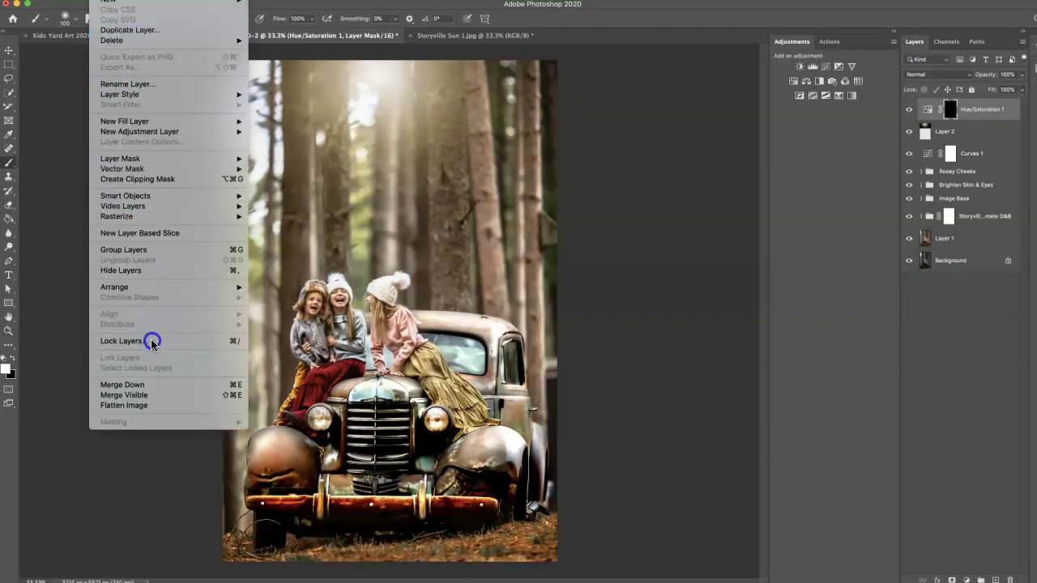
click(162, 405)
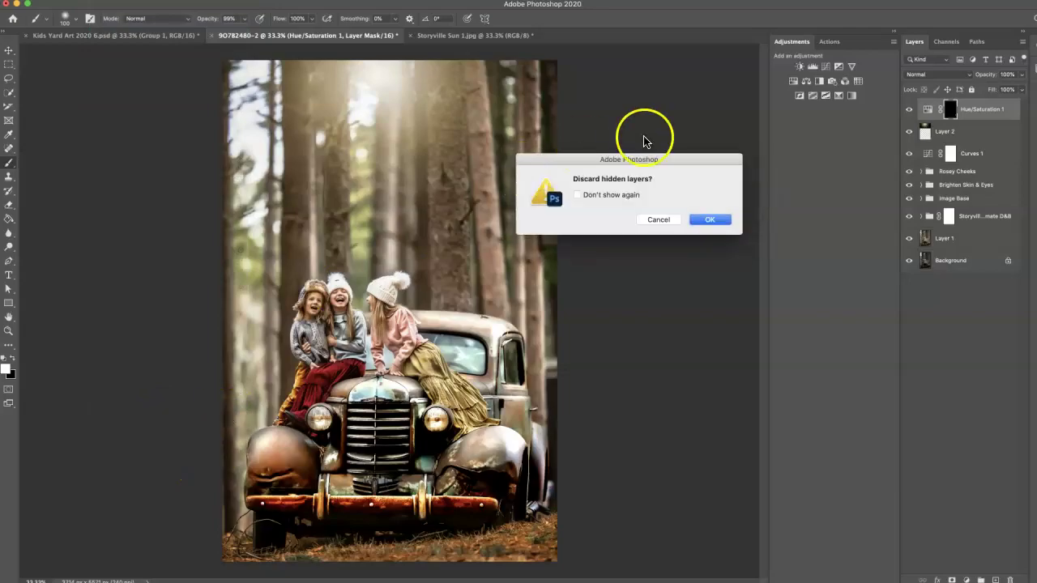
click(830, 42)
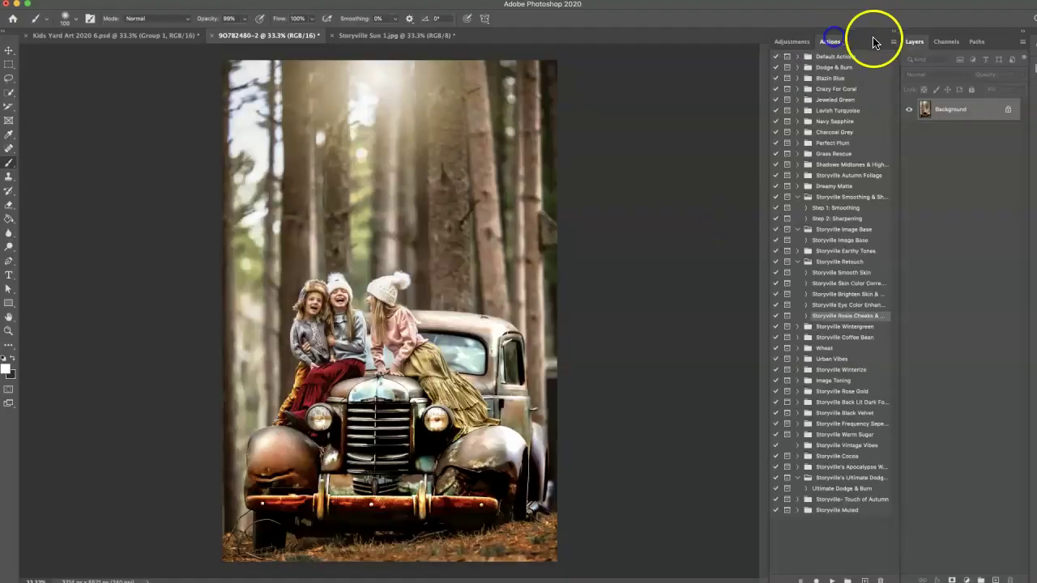
click(830, 209)
click(831, 580)
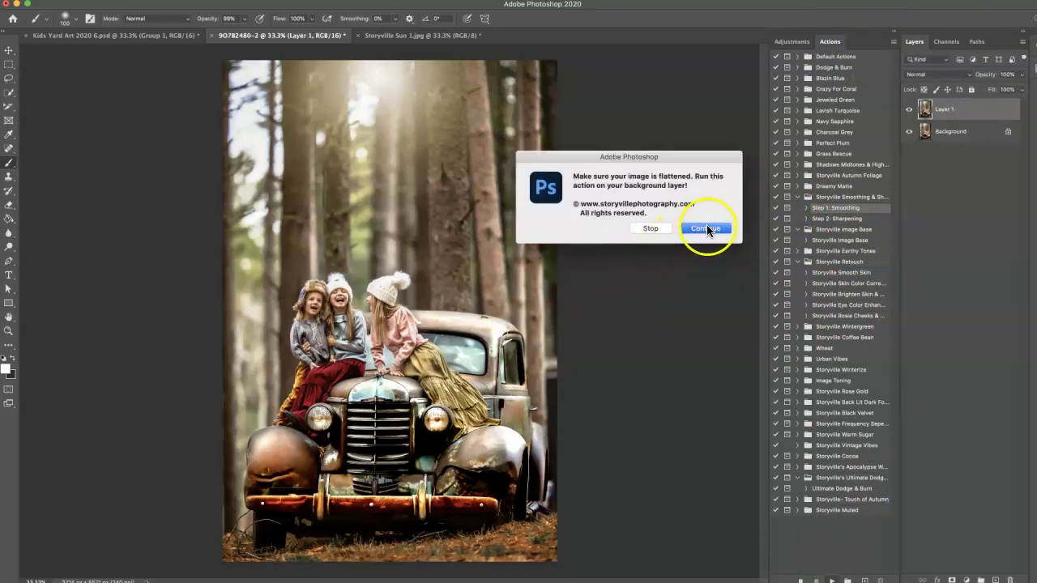
click(697, 230)
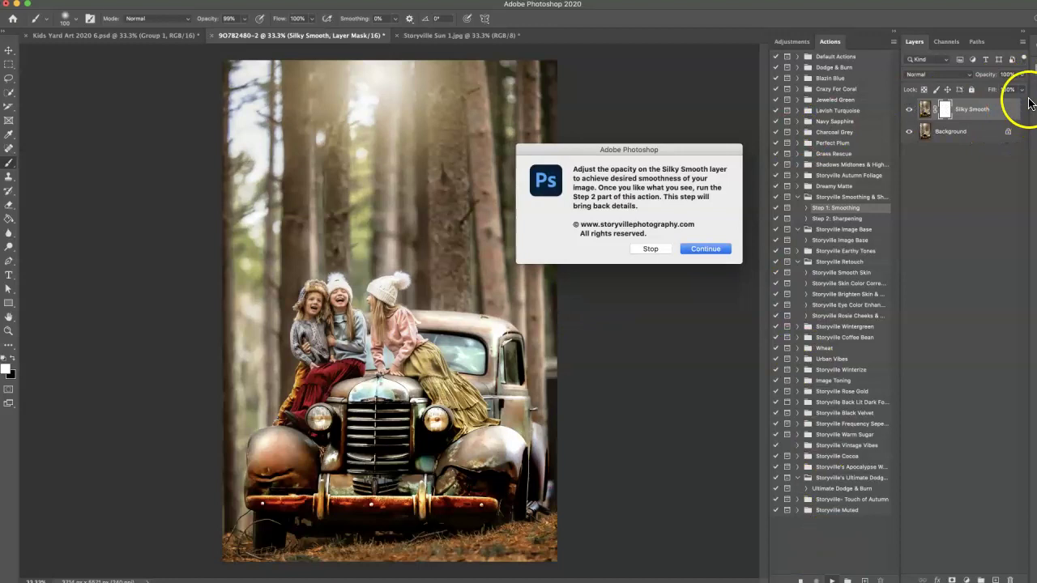
click(706, 247)
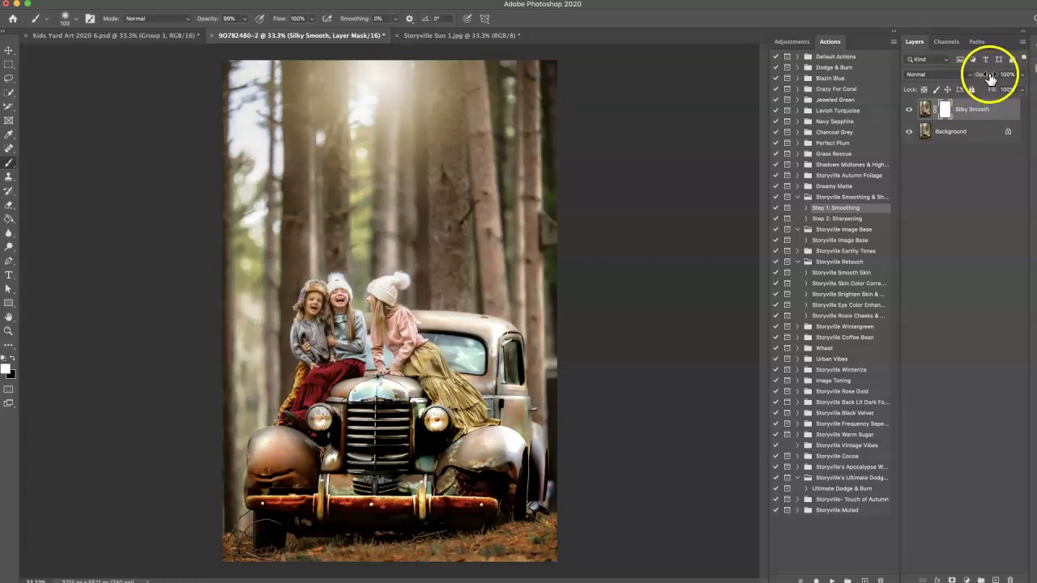
Step: Set the Silky Smooth layer's opacity to 41% and run the Step 2: Sharpening action
drag(991, 78, 926, 76)
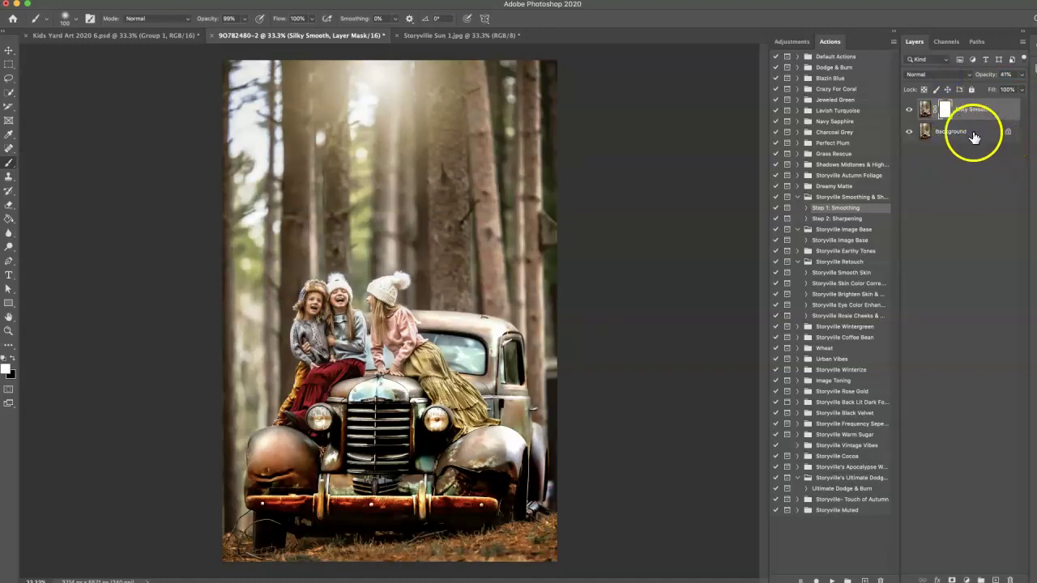
click(868, 221)
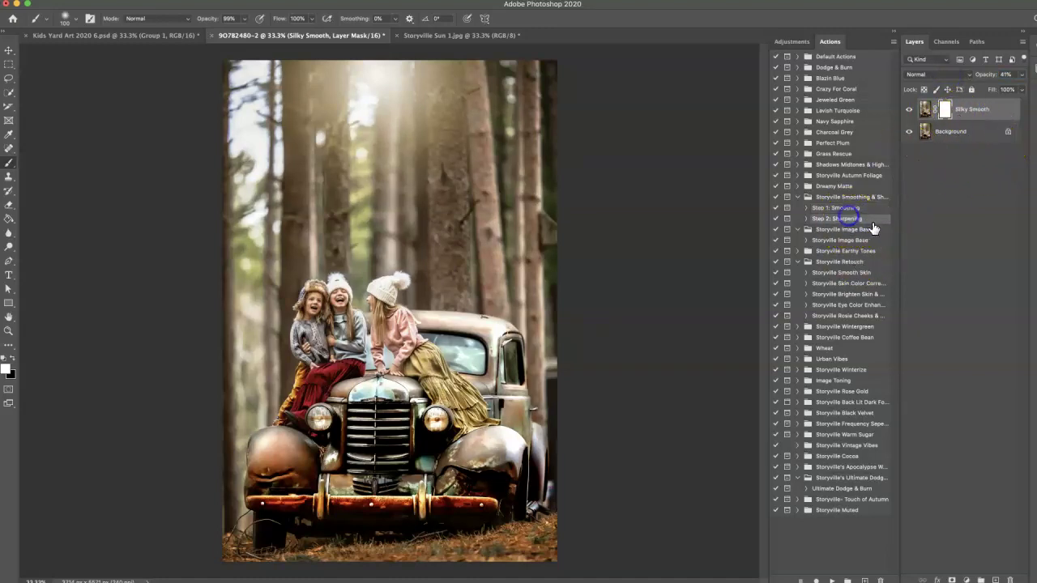
click(833, 577)
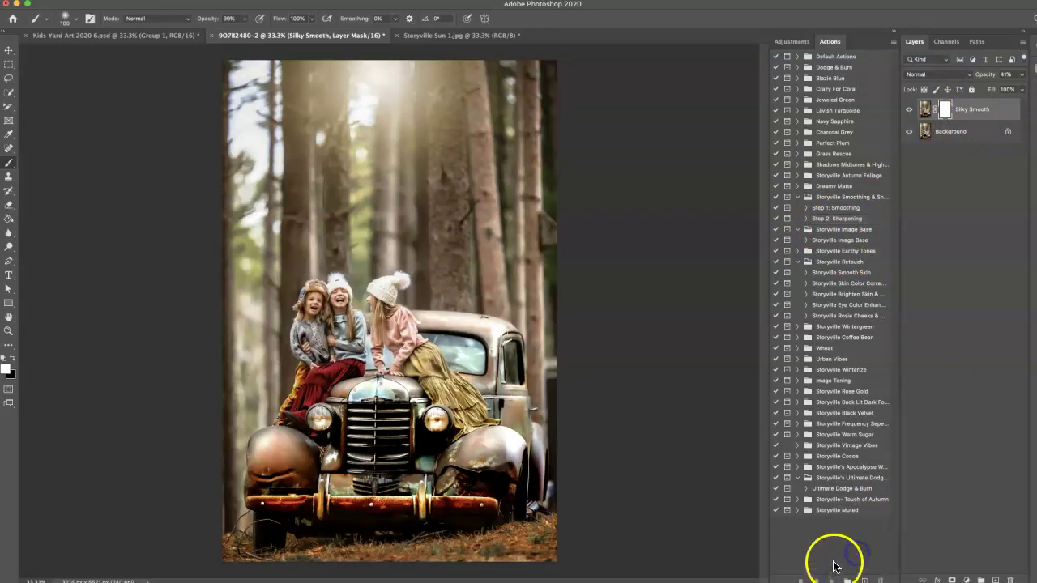
click(843, 219)
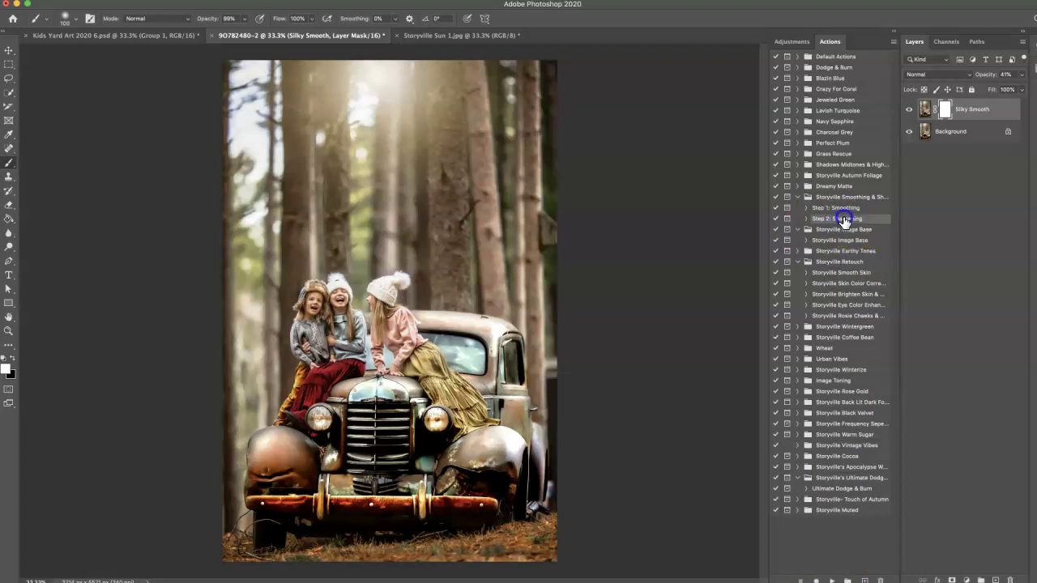
click(832, 578)
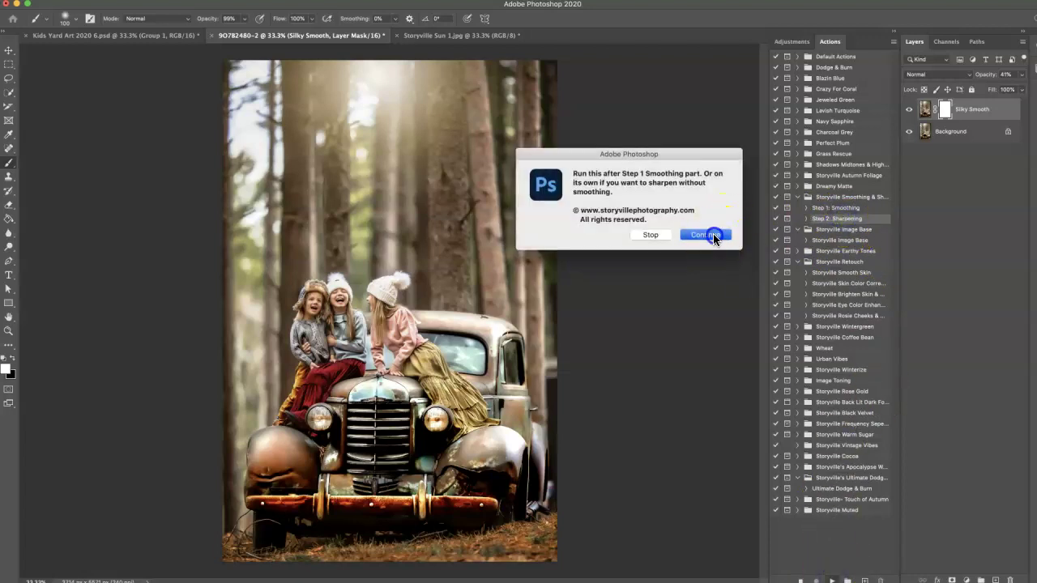
click(717, 235)
click(705, 239)
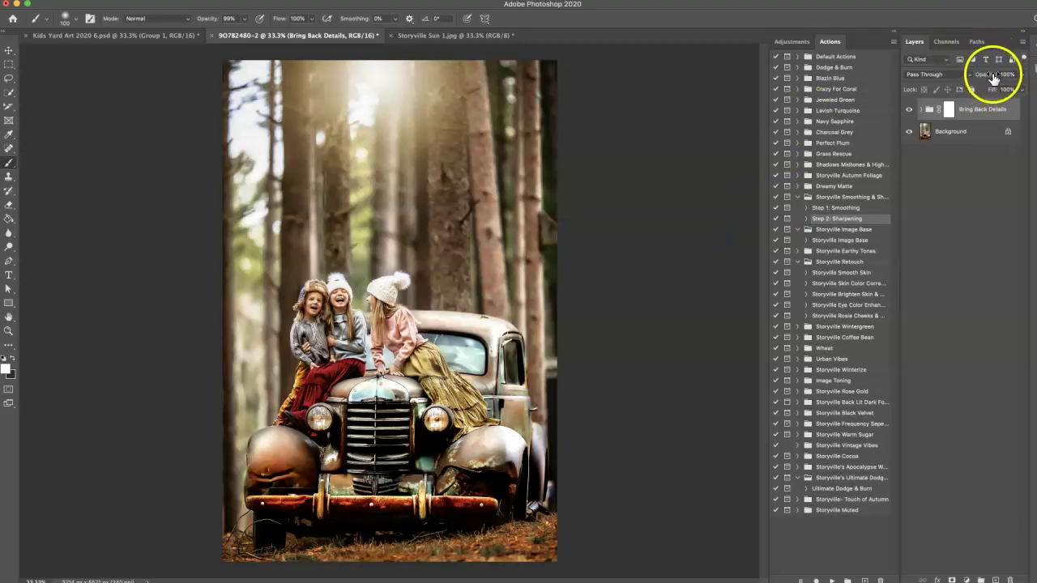
Step: Set the Bring Back Details group's opacity to 35% and compare the portrait with the original in Kids Yard Art 2020 6.psd
drag(994, 76, 937, 73)
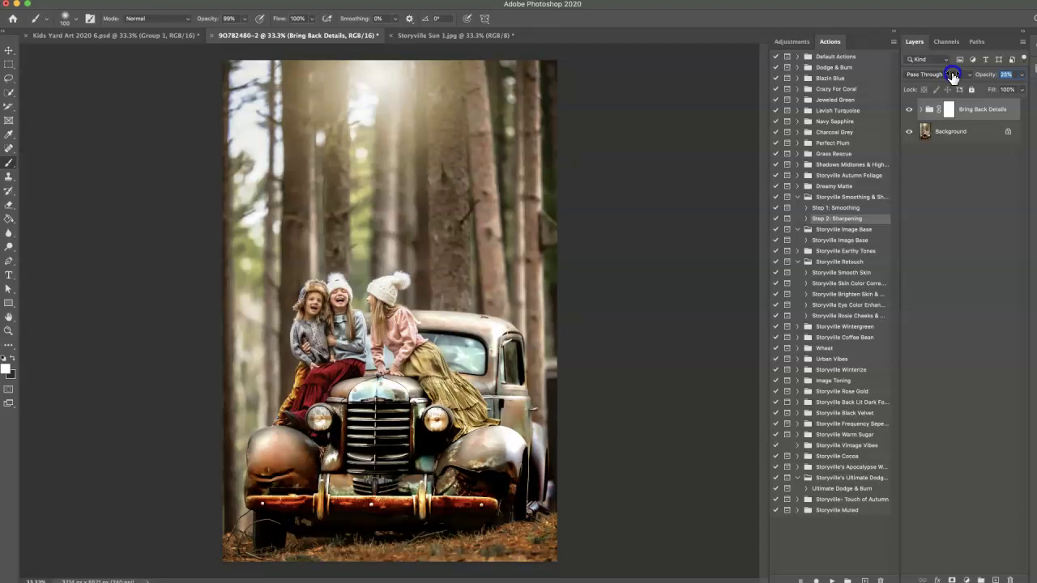
drag(955, 76, 959, 78)
click(962, 110)
click(168, 38)
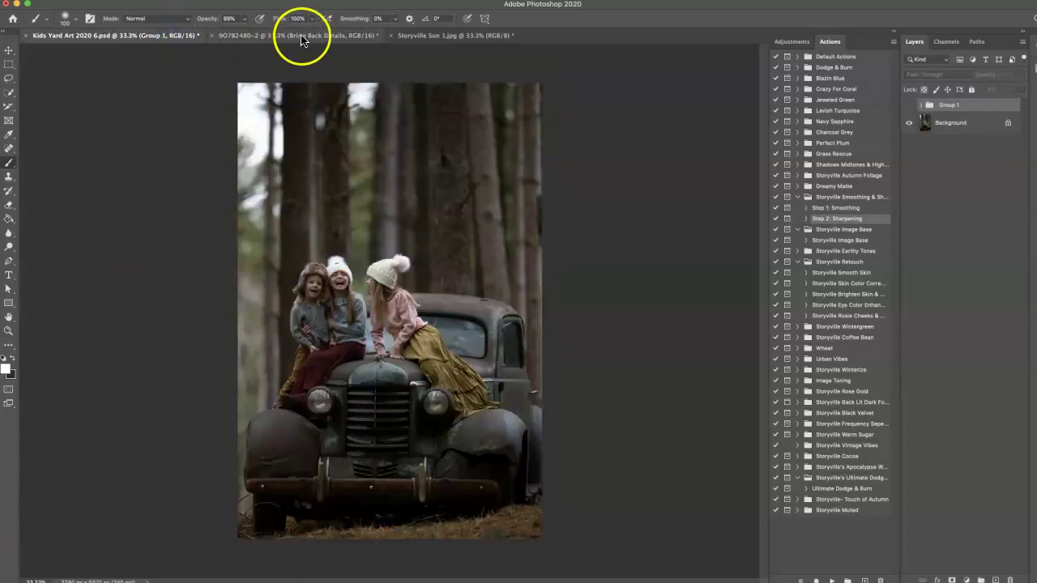
click(280, 38)
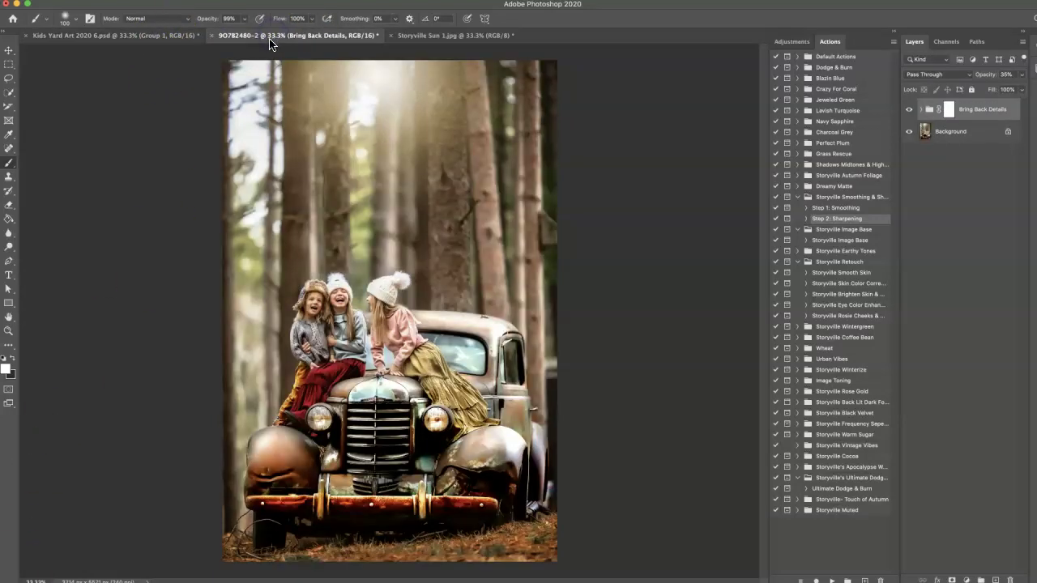